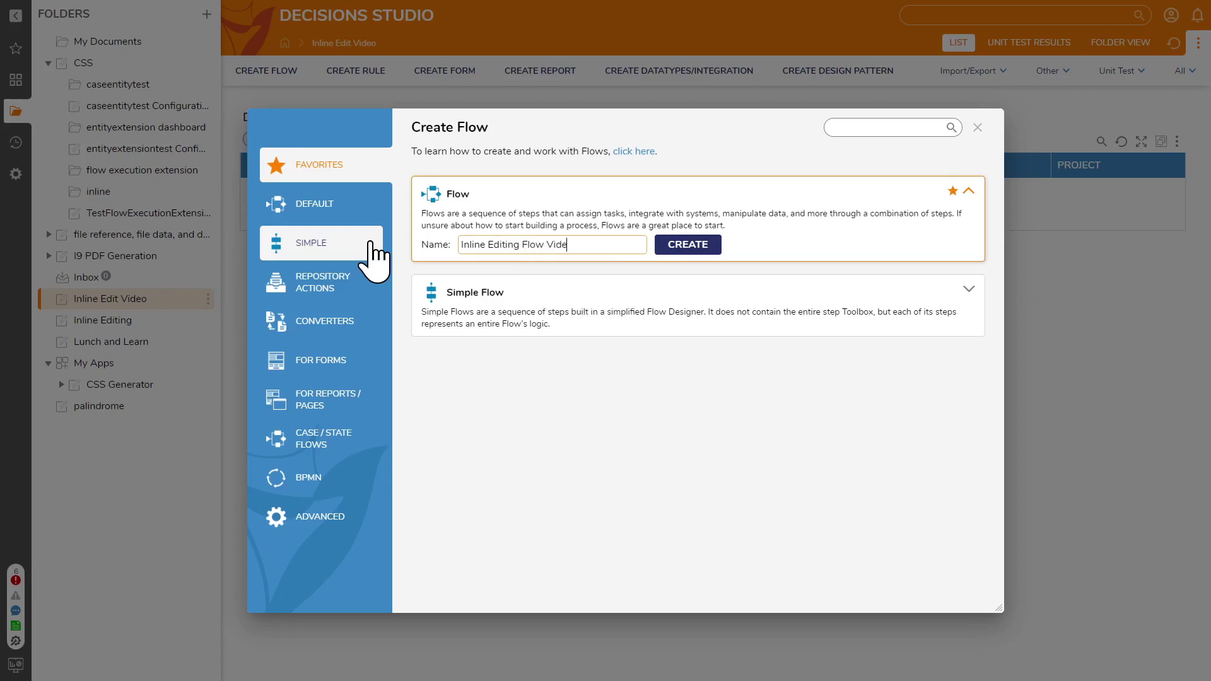
# Create the flow named Inline Editing Flow Video and add a [Pick or Create Form] step between its start and end
pyautogui.press('Return')
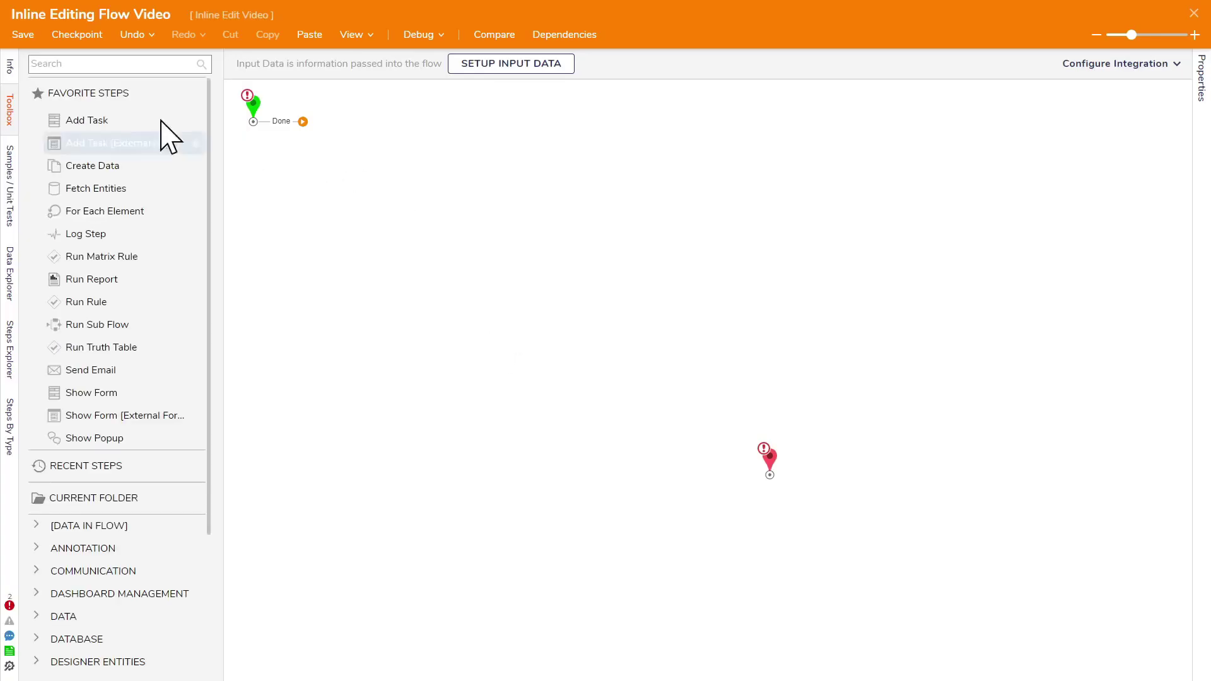
pyautogui.click(136, 64)
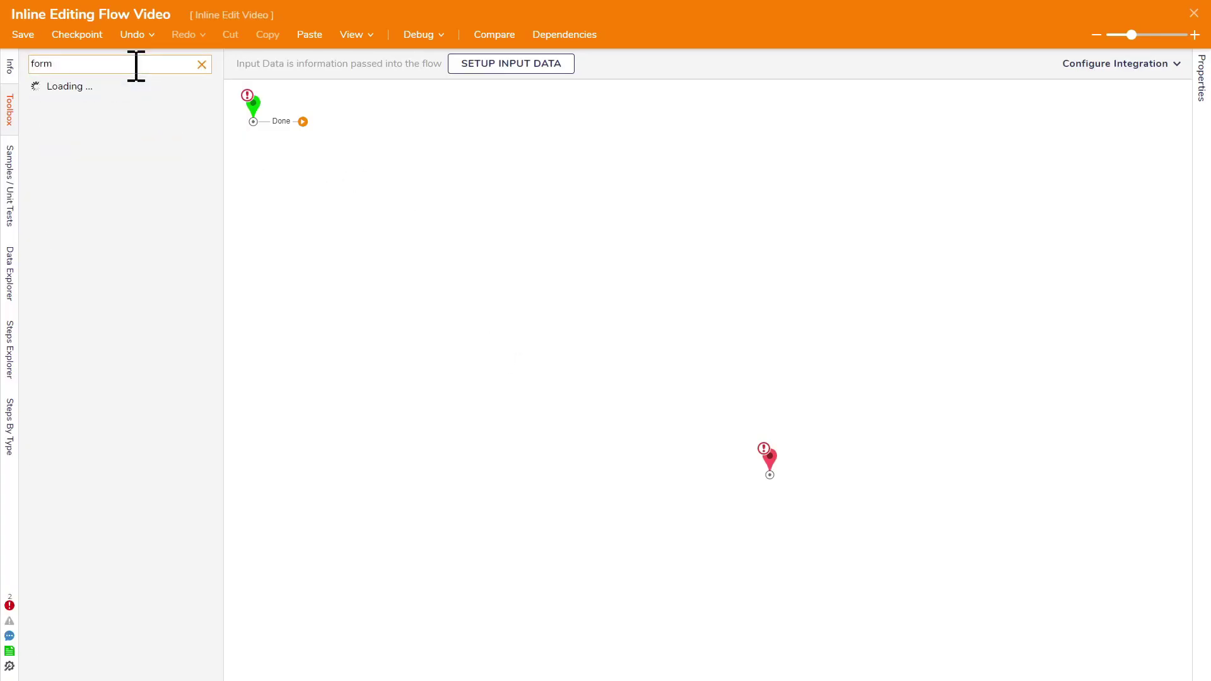
pyautogui.moveTo(132, 120); pyautogui.dragTo(472, 173)
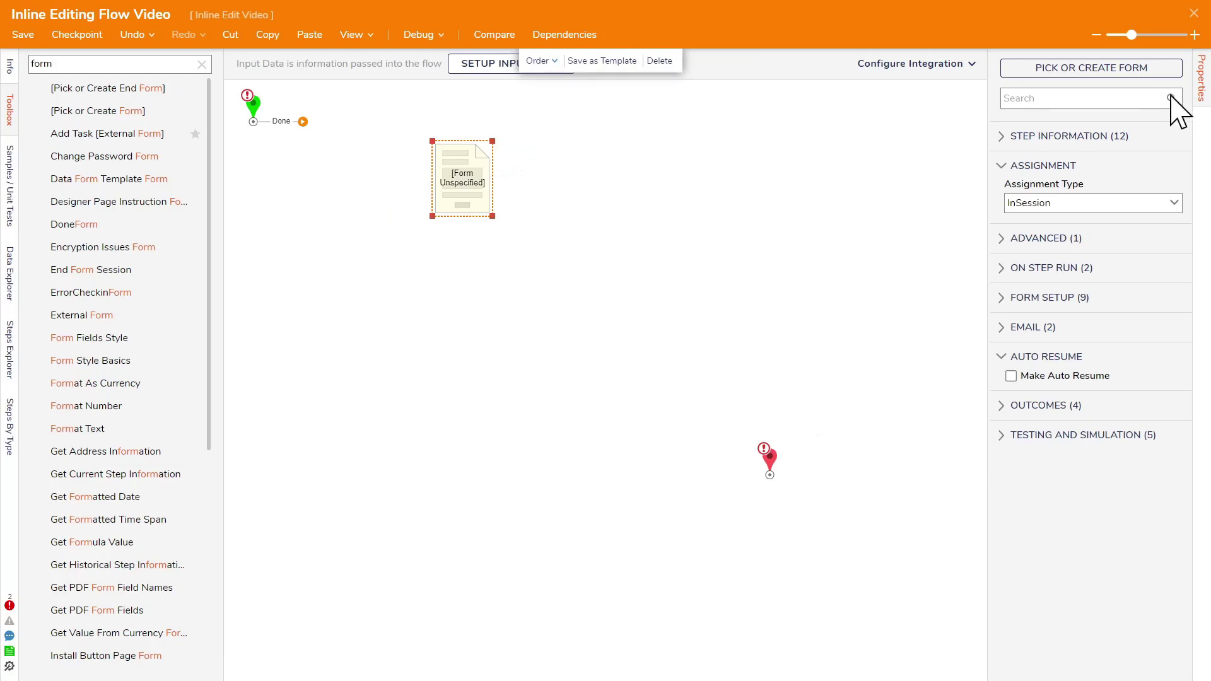
# Create a new standard form named "Data Grid advanced form" for the unspecified form step
pyautogui.click(1108, 67)
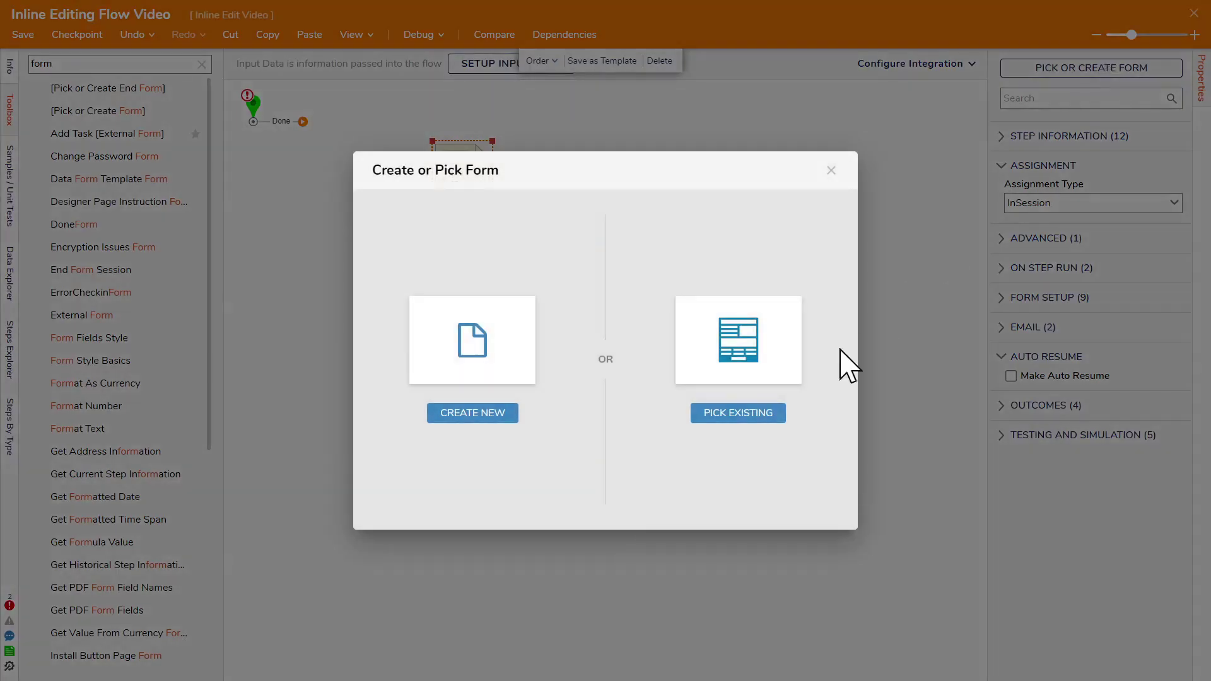
pyautogui.click(467, 413)
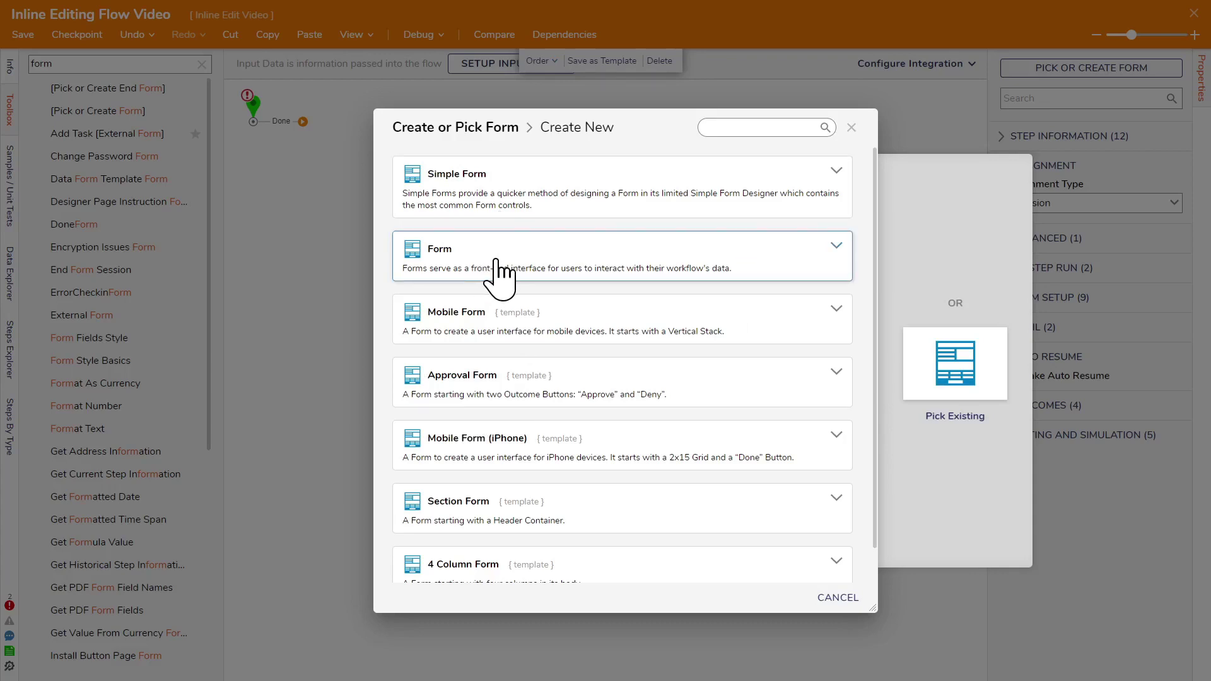
pyautogui.click(496, 261)
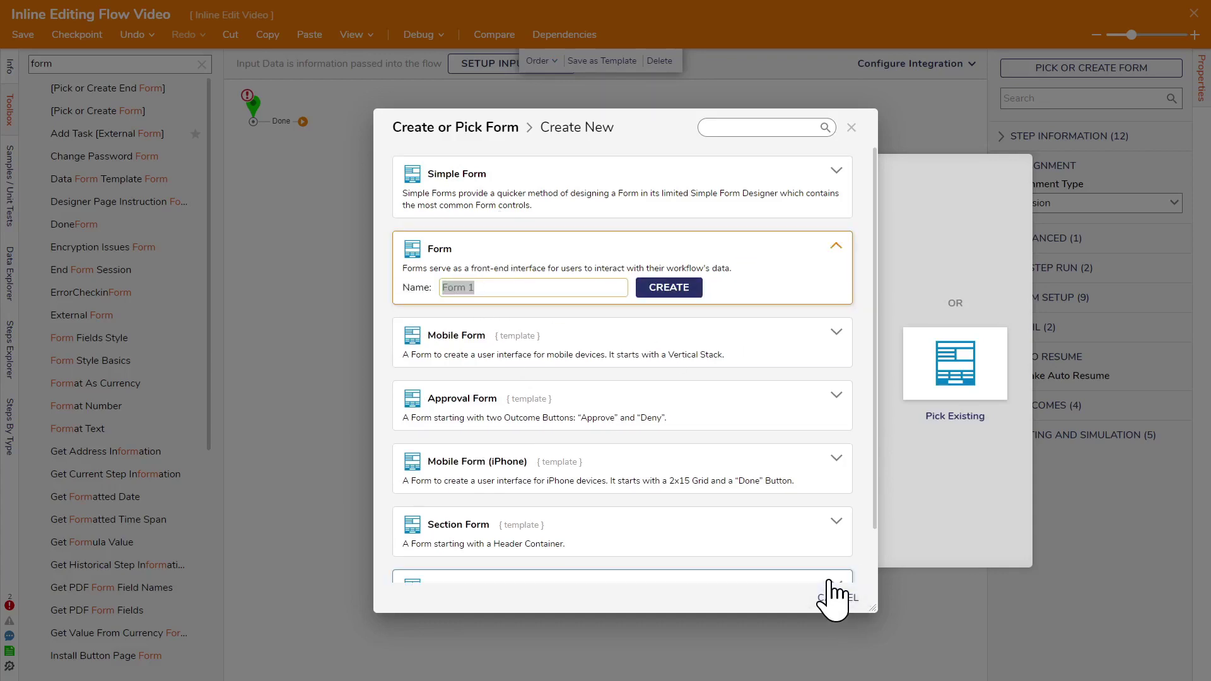
pyautogui.write('Dat')
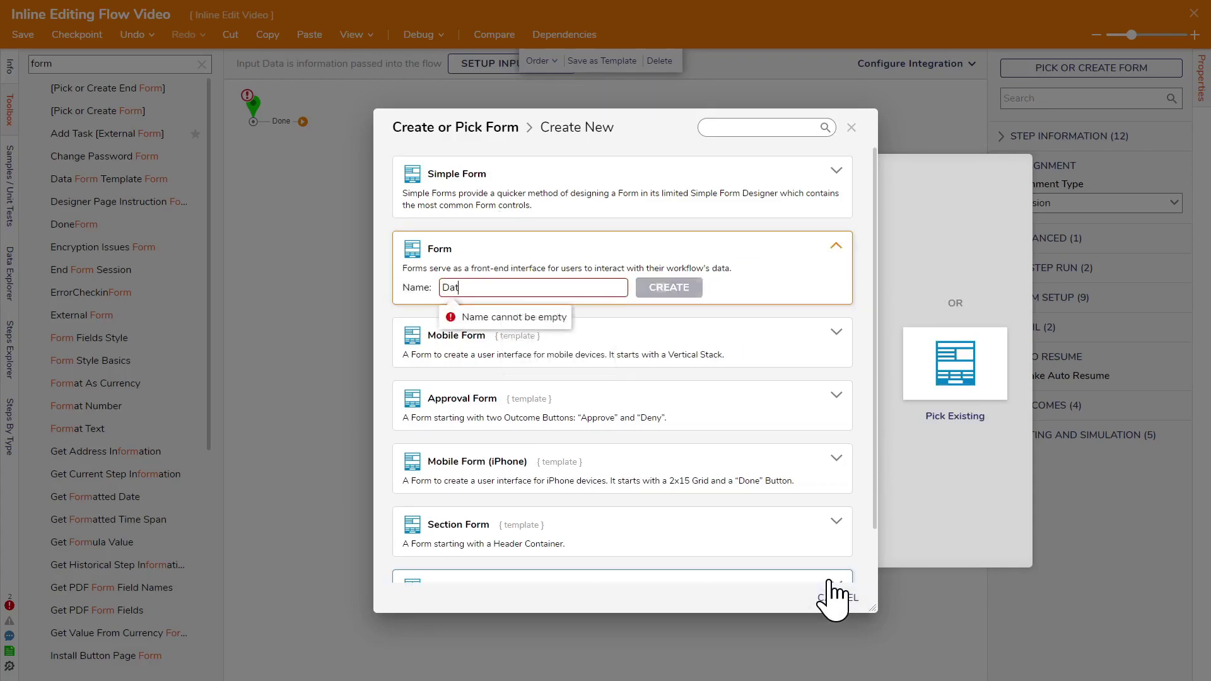
pyautogui.write('a Grid advanced form')
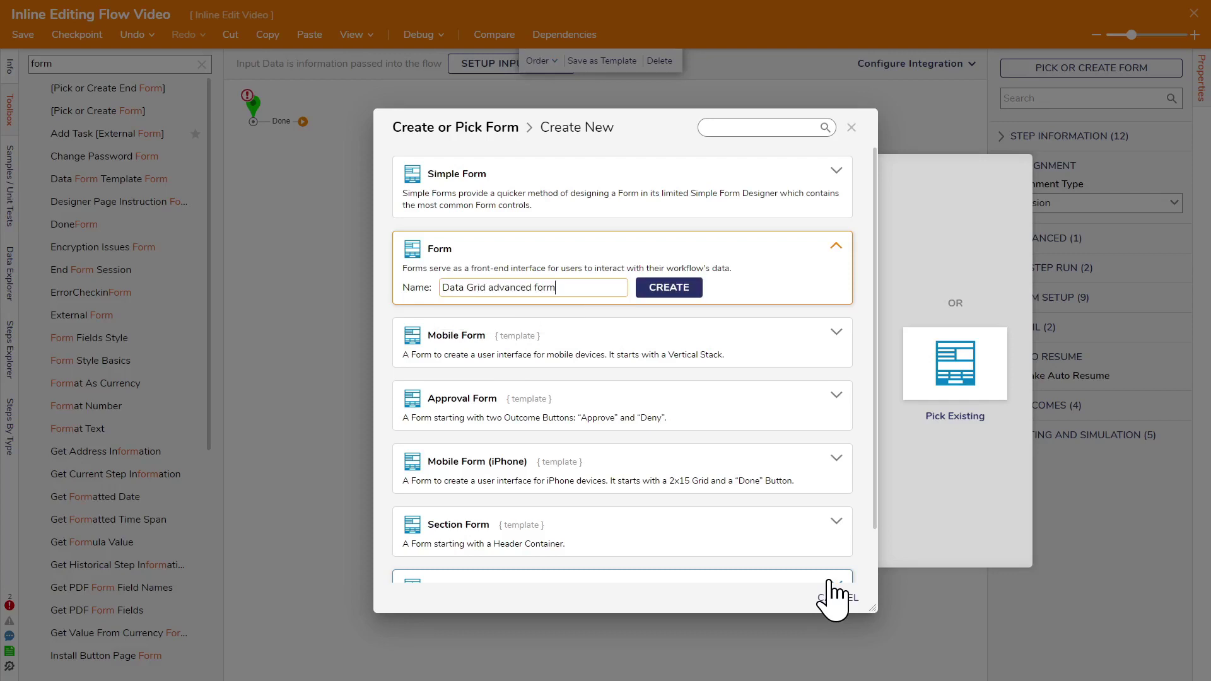
pyautogui.press('Return')
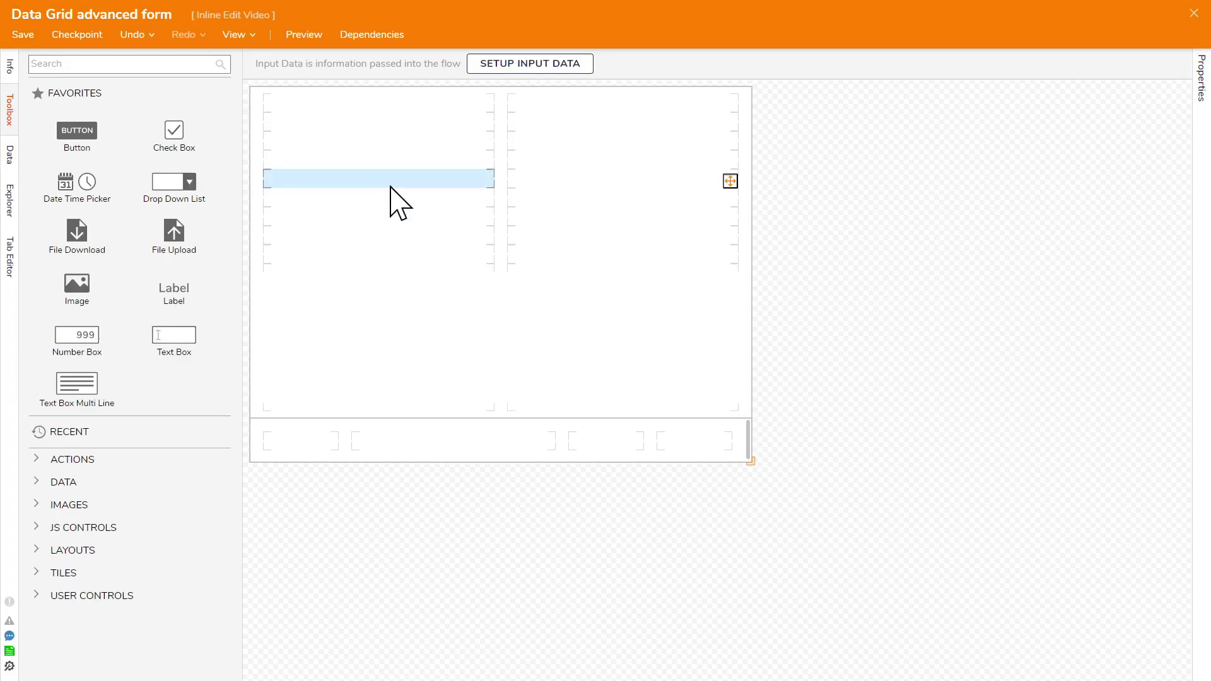
# Place a Data Grid (Advanced) control on the form and stretch it across both columns of the body area
pyautogui.click(183, 66)
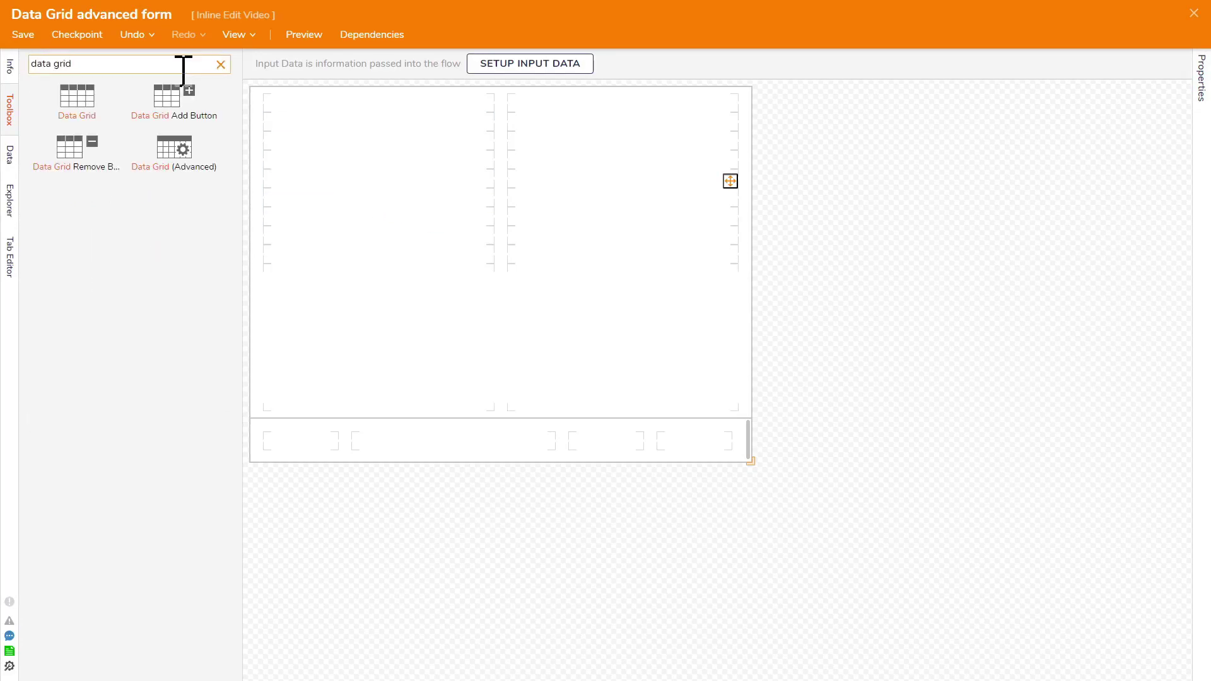
pyautogui.moveTo(178, 169); pyautogui.dragTo(338, 124)
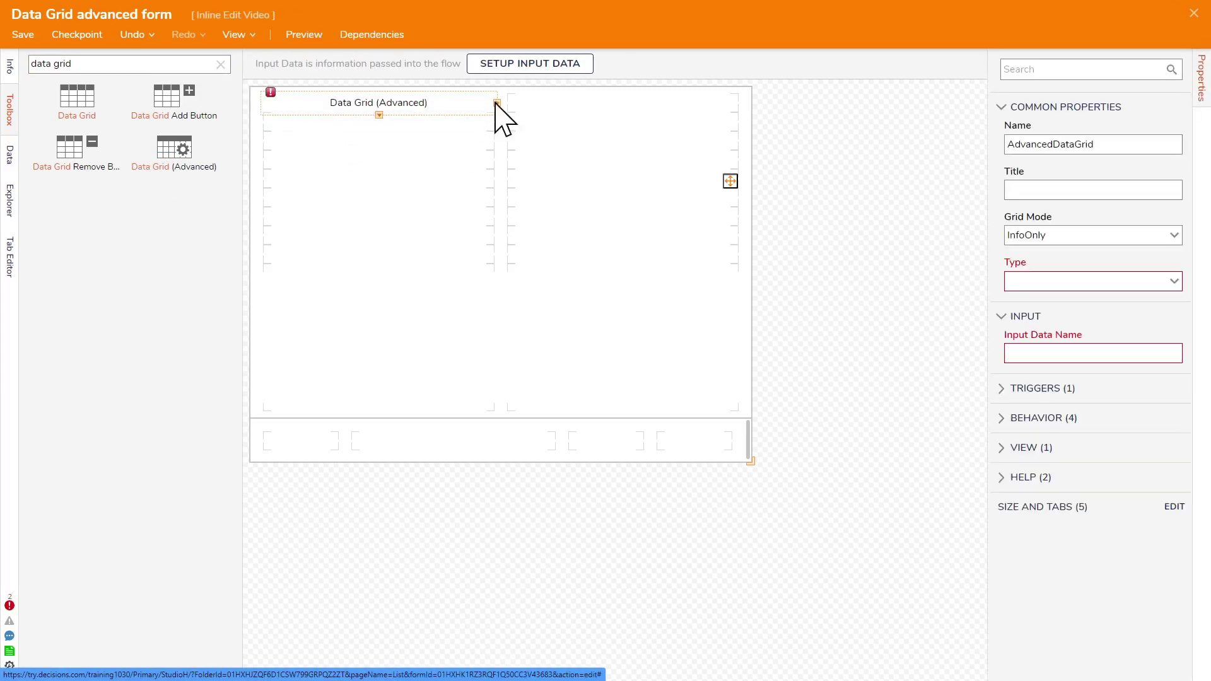
pyautogui.moveTo(498, 126); pyautogui.dragTo(501, 413)
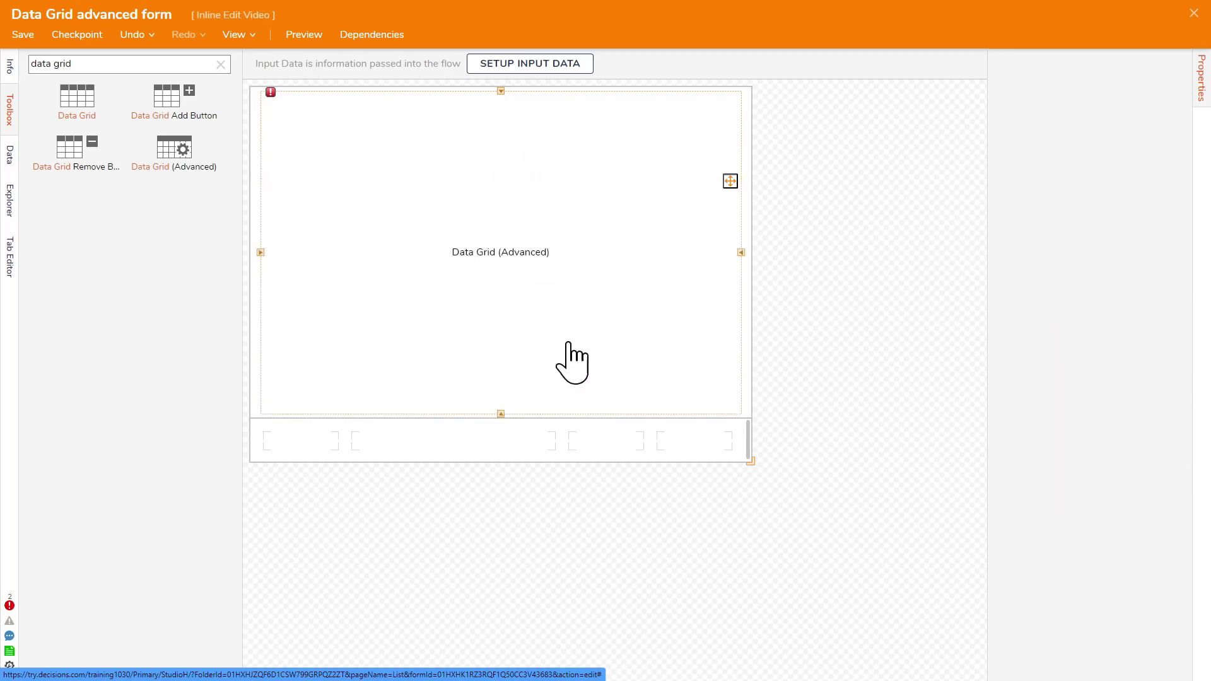
# Add a button to the last footer cell of the form with the outcome name "done"
pyautogui.click(220, 64)
pyautogui.moveTo(76, 135); pyautogui.dragTo(694, 457)
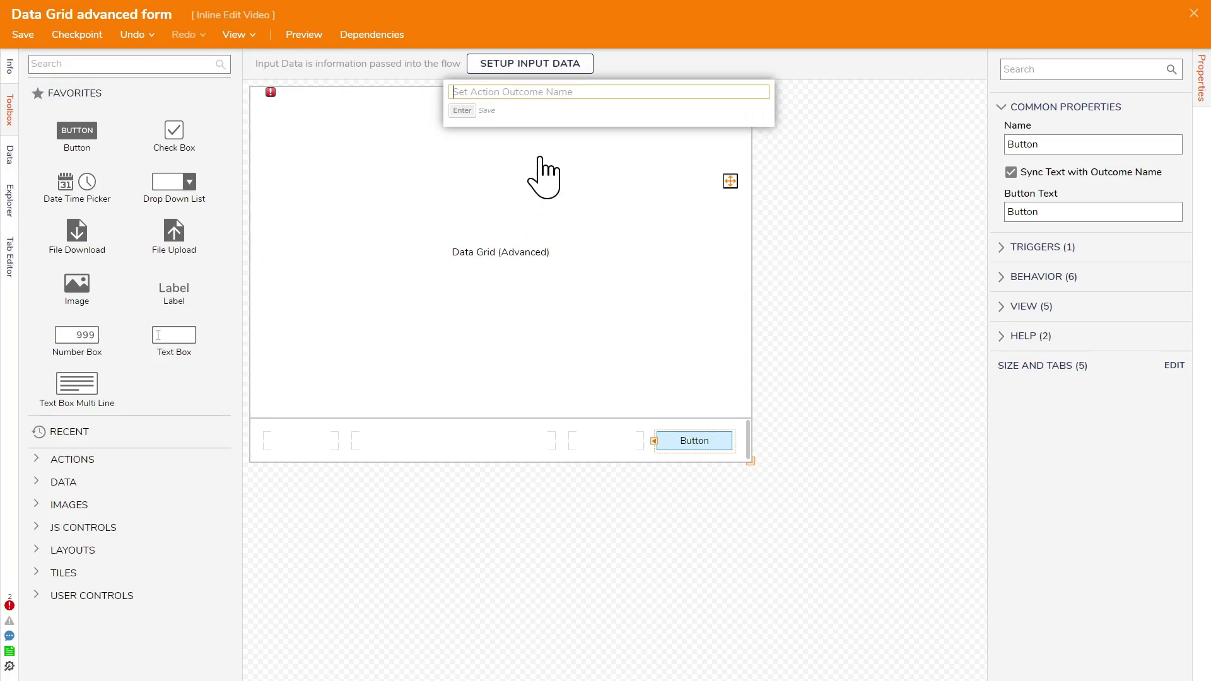
pyautogui.write('do')
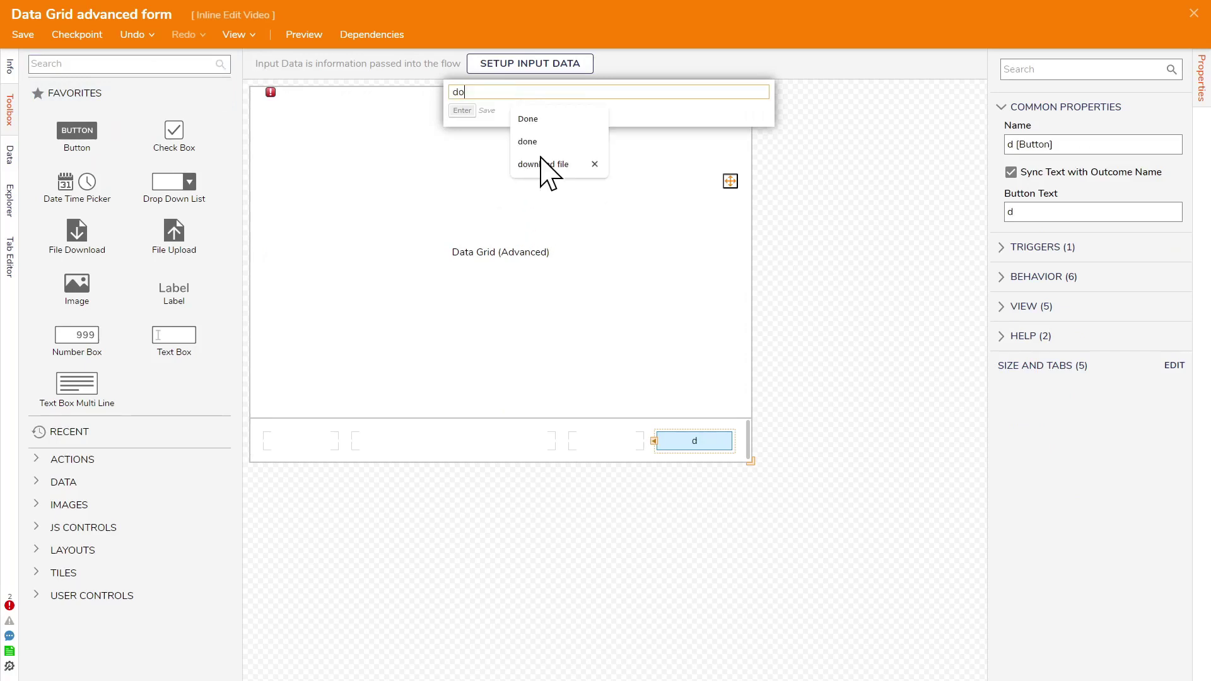
pyautogui.write('ne')
pyautogui.press('Return')
# Set the advanced data grid's mode to InlineEdit and its type to Account
pyautogui.click(506, 293)
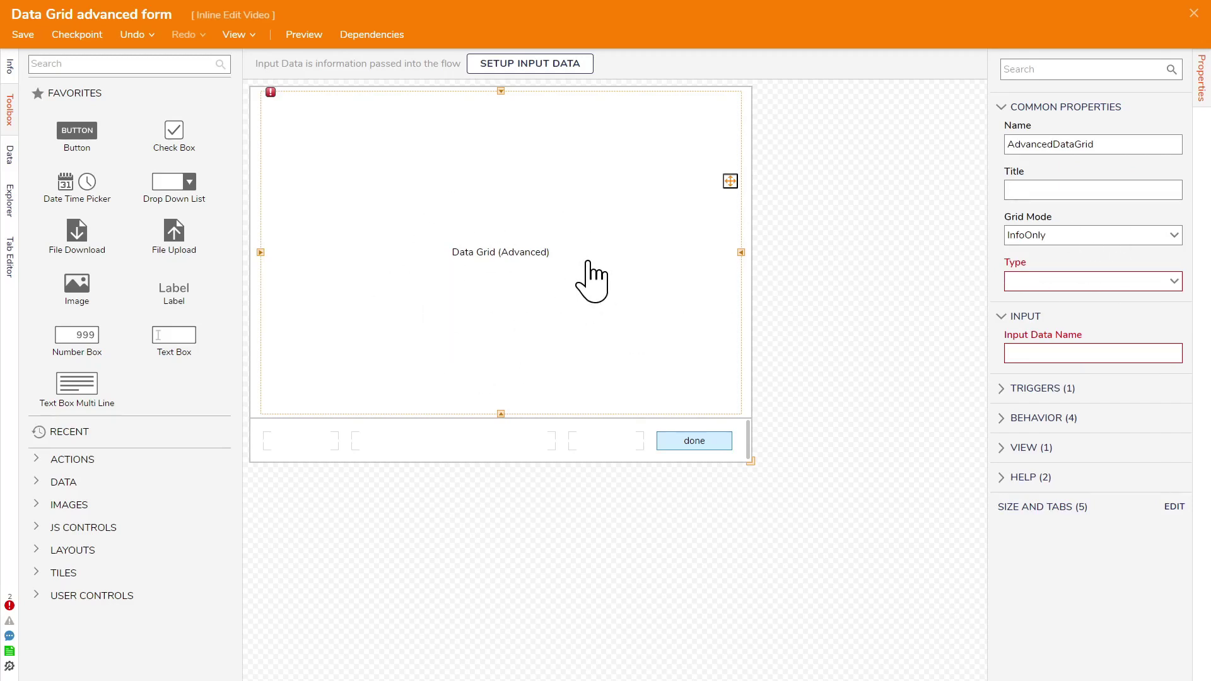
pyautogui.click(1174, 236)
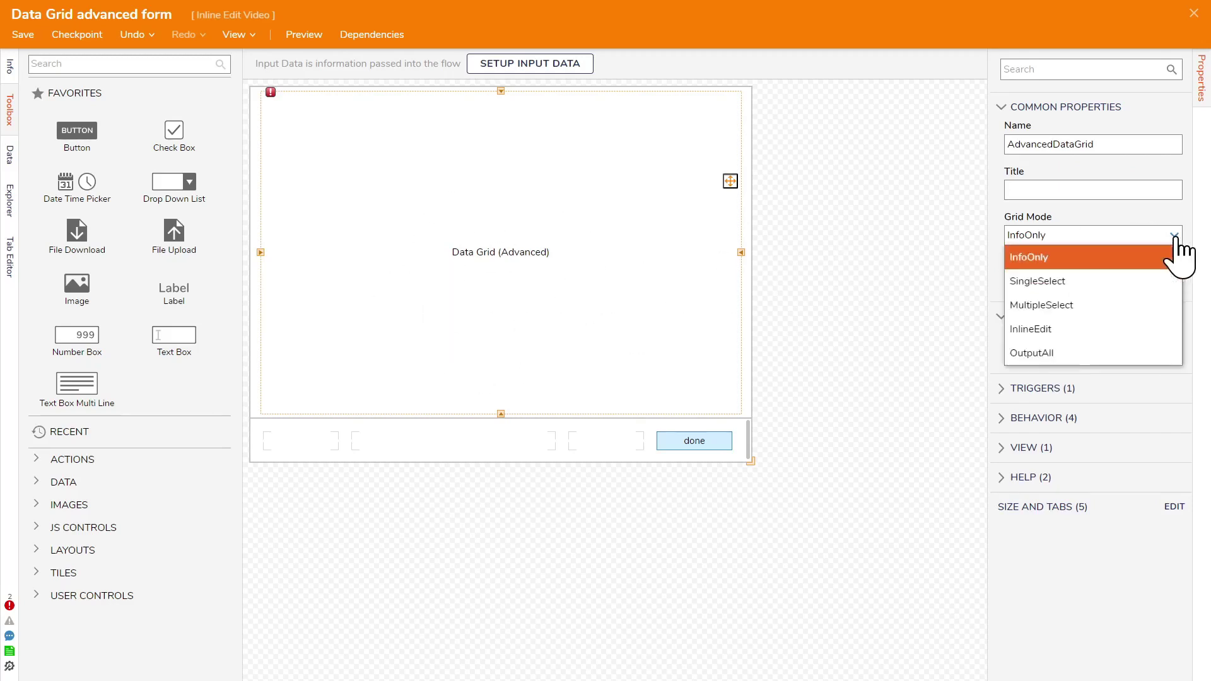
pyautogui.click(1055, 329)
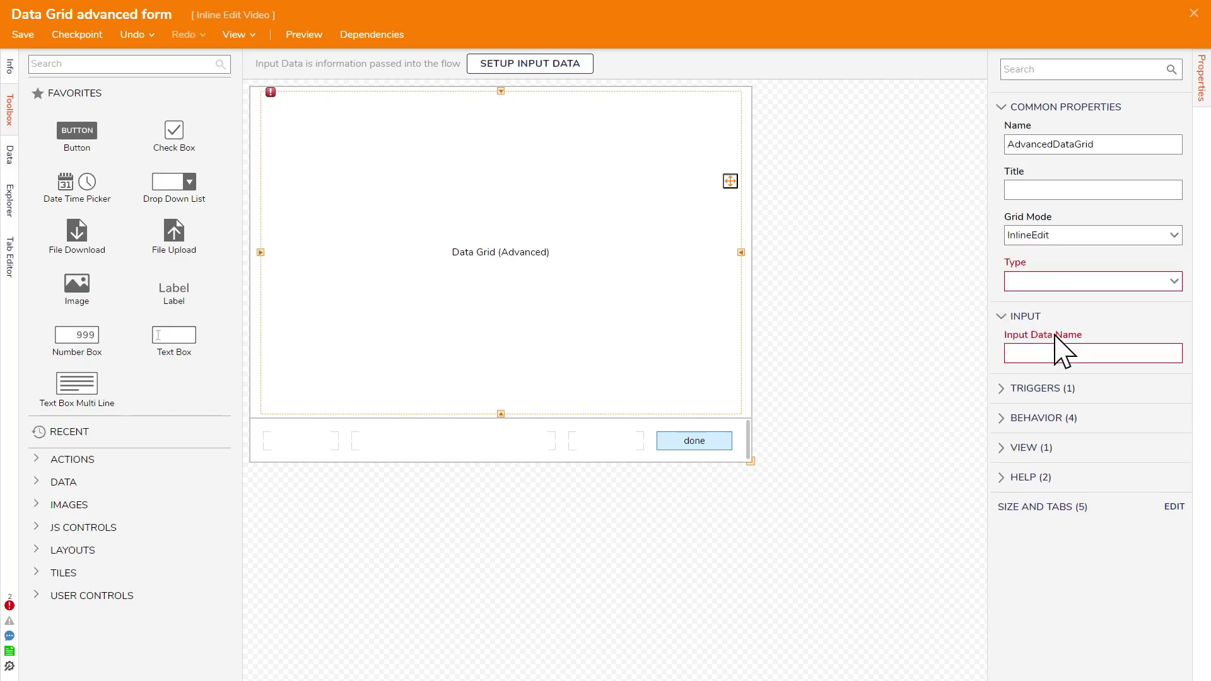
pyautogui.click(1175, 281)
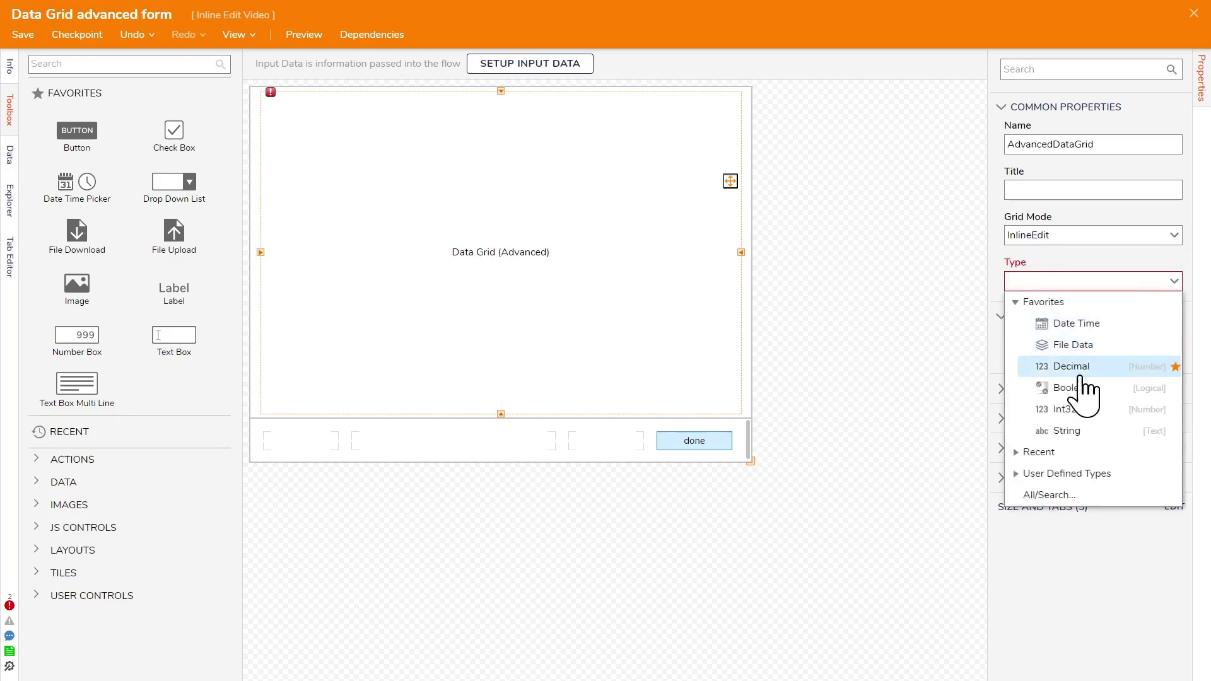
pyautogui.click(1050, 495)
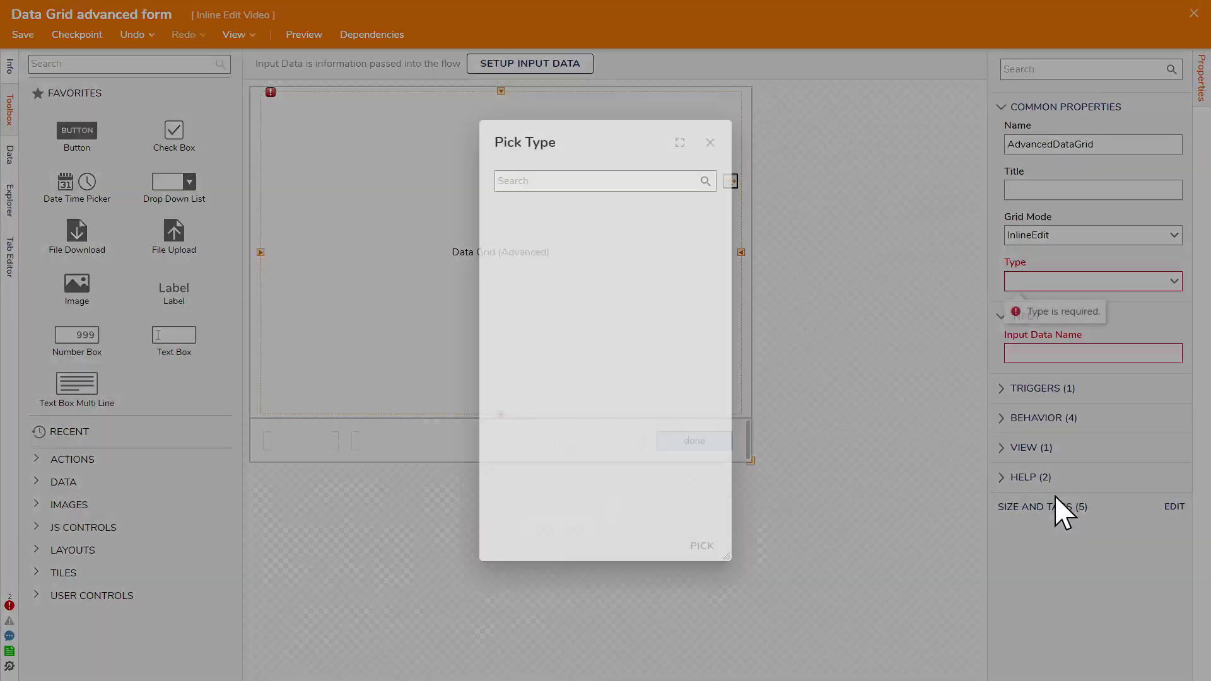
pyautogui.write('account')
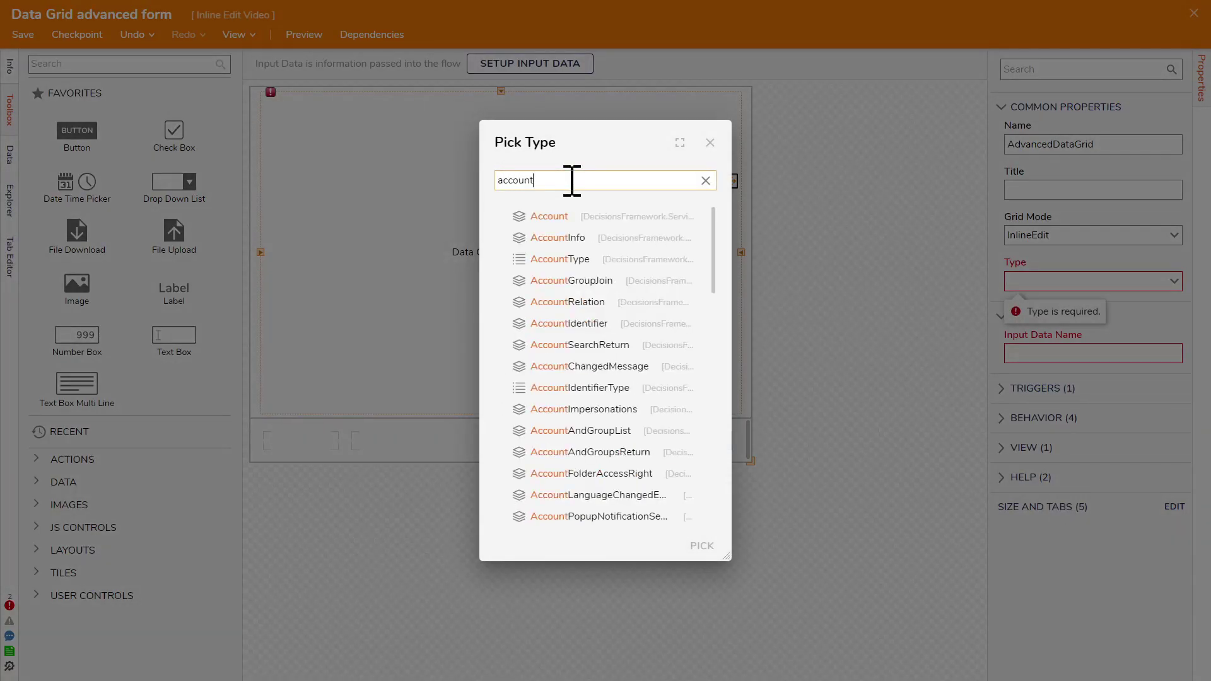
pyautogui.click(564, 217)
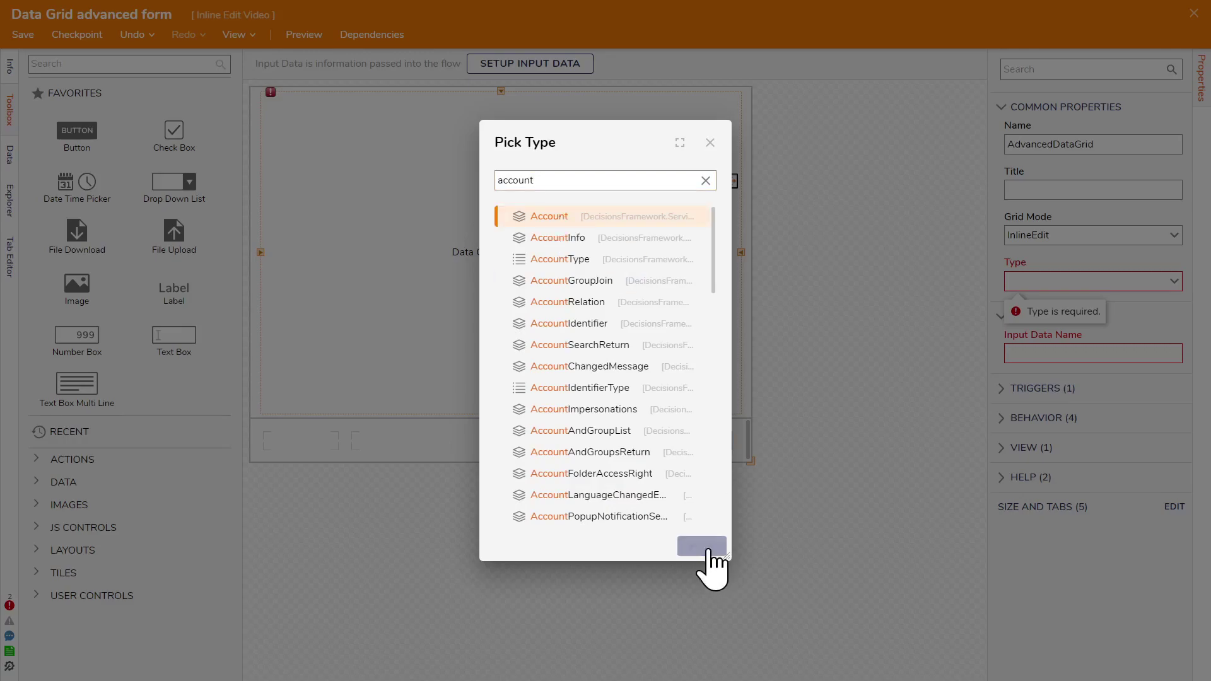
pyautogui.click(702, 546)
# Name the data grid's input data "Account" and its output data "Output Accounts"
pyautogui.click(1048, 352)
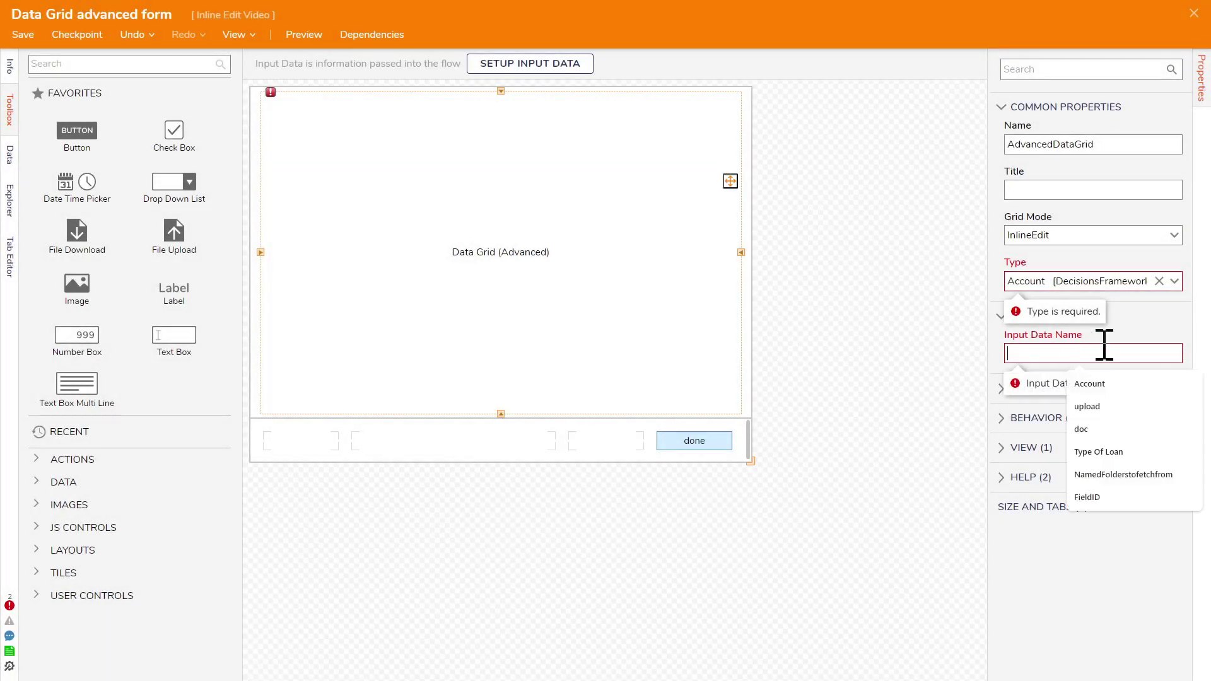
pyautogui.click(1105, 383)
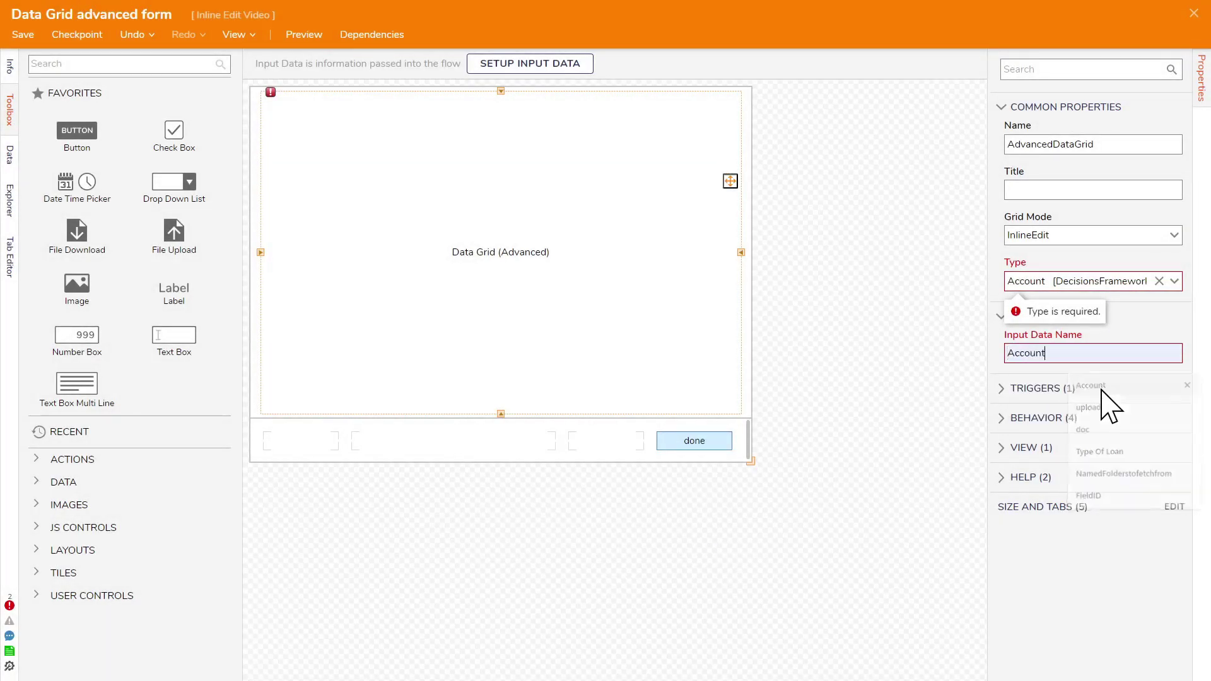
pyautogui.click(784, 351)
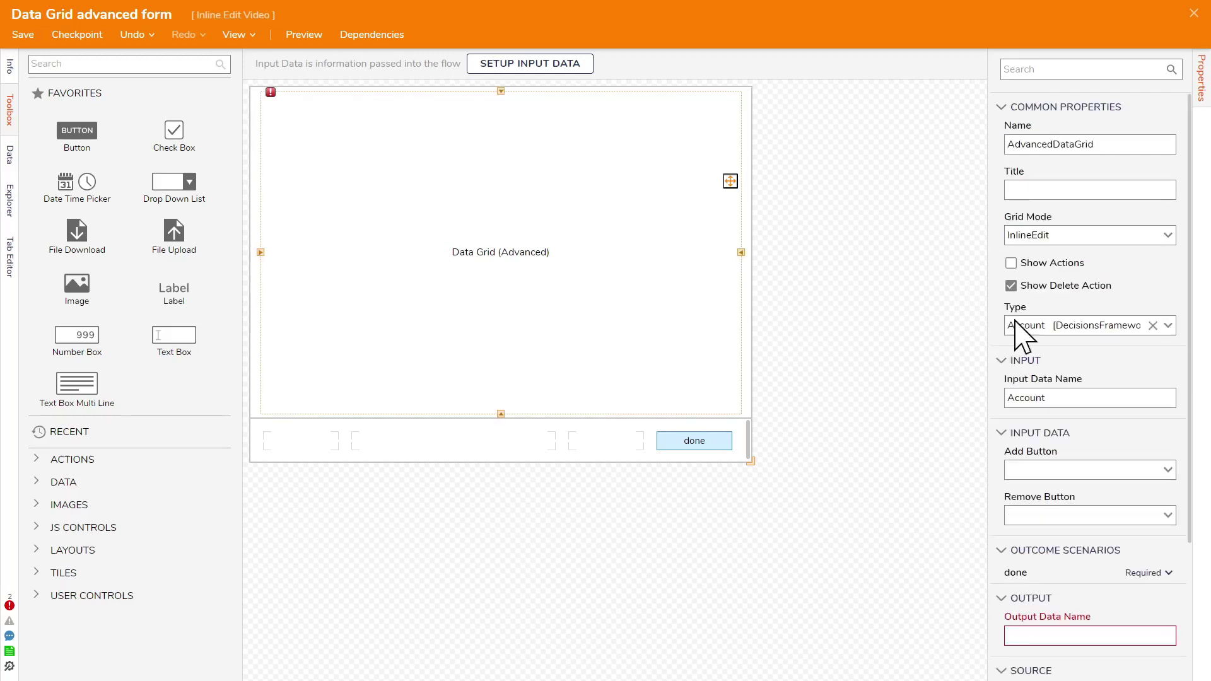
pyautogui.scroll(-3, 1041, 581)
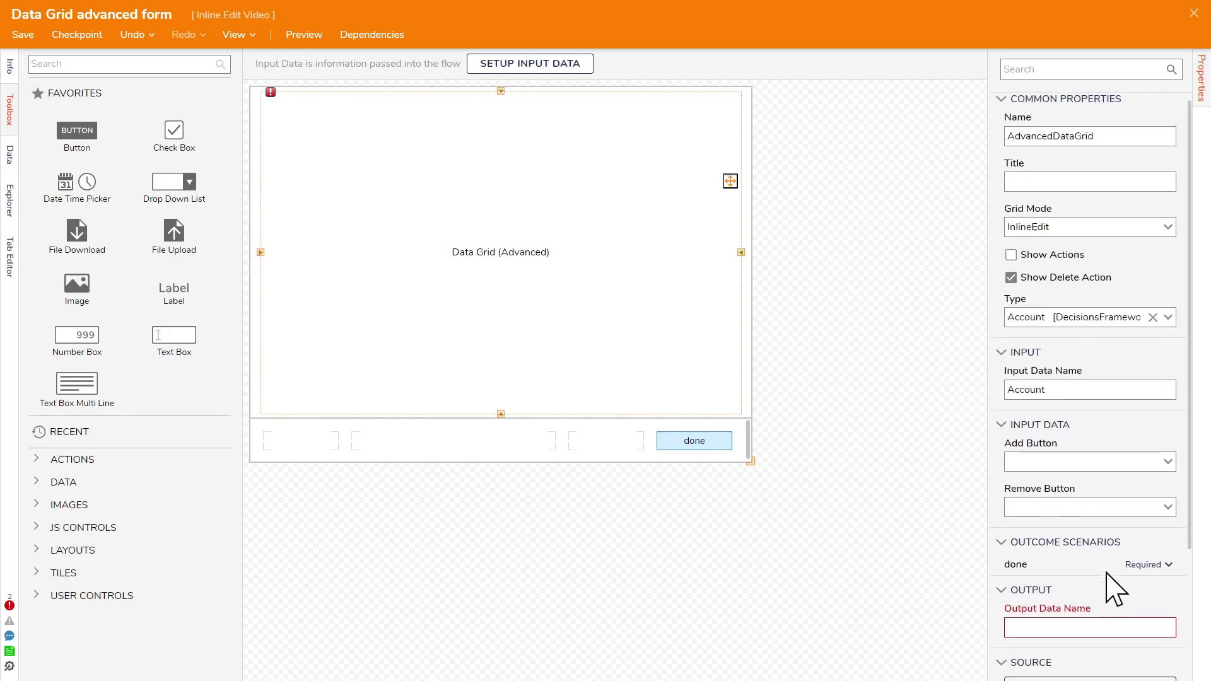
pyautogui.click(1132, 457)
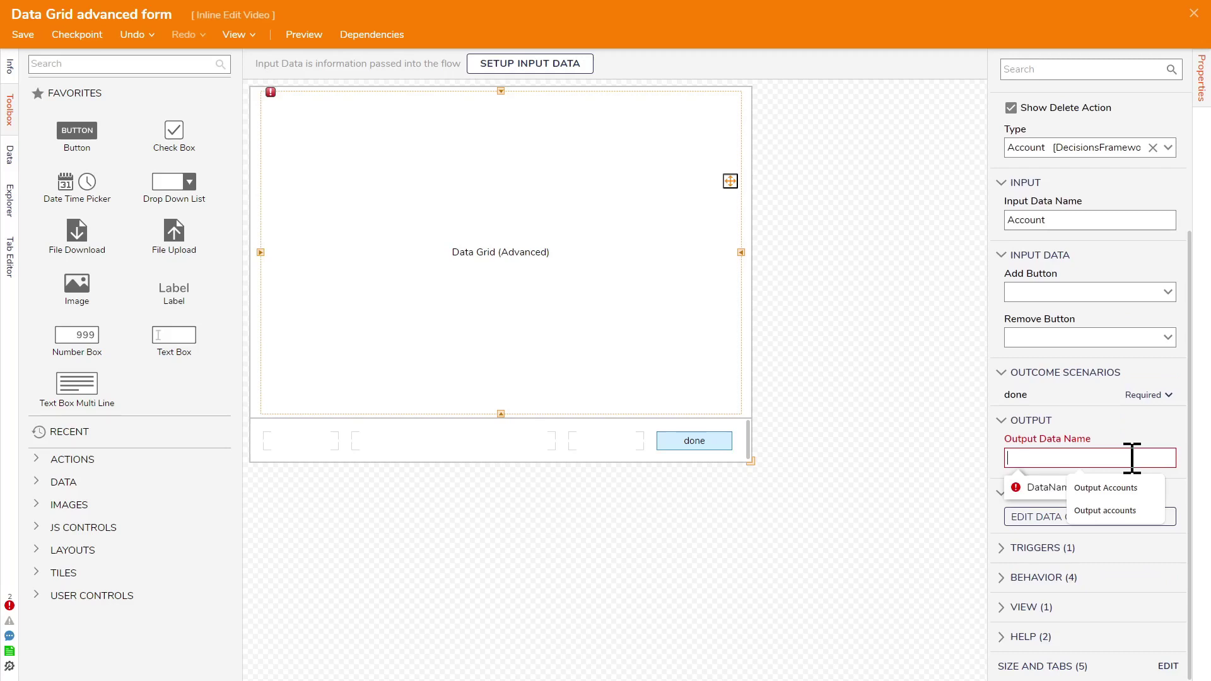
pyautogui.click(1125, 489)
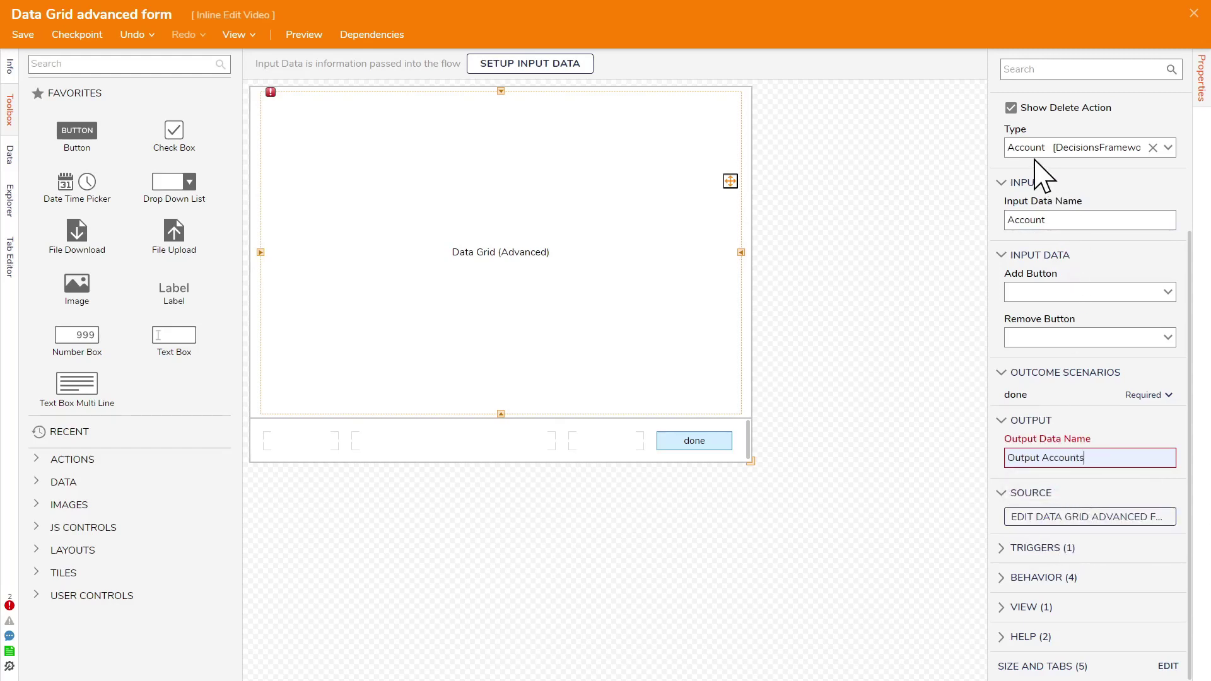
# Open the advanced data grid's source report for editing and add the Email Address data field
pyautogui.click(1101, 517)
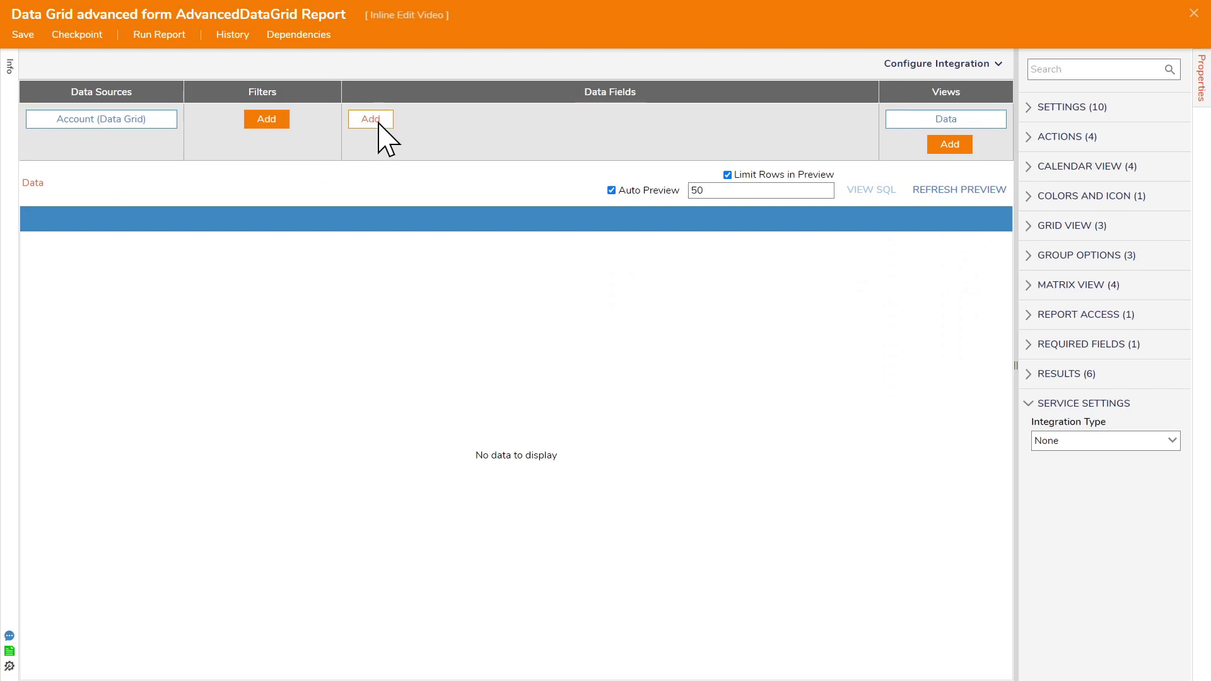
pyautogui.click(379, 121)
pyautogui.scroll(-3, 616, 555)
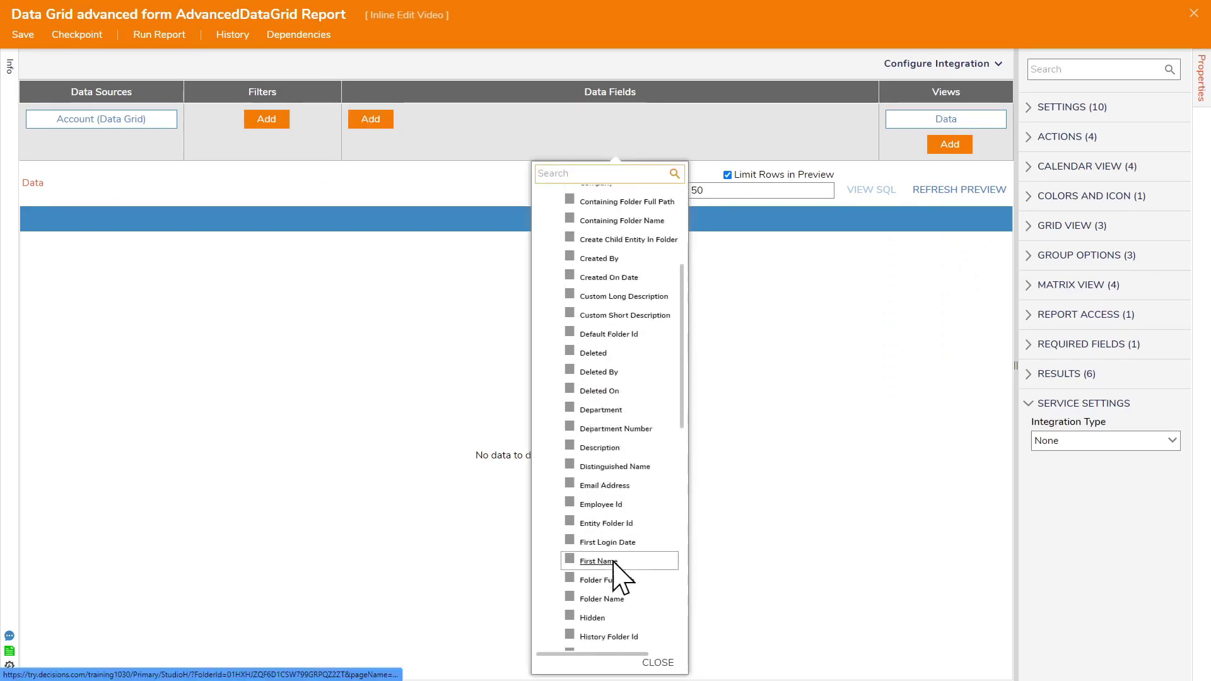
pyautogui.scroll(-3, 609, 534)
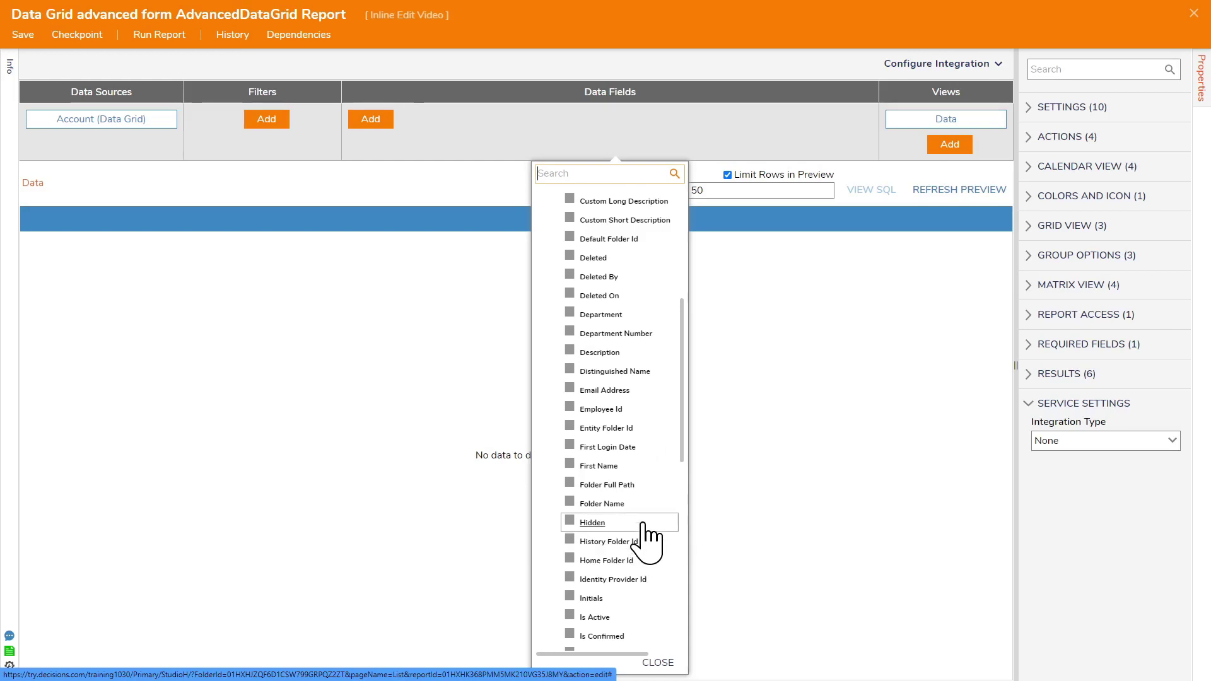
pyautogui.click(577, 391)
# Enable Can Edit for the Email Address field, then save the report without notes and close it
pyautogui.click(386, 341)
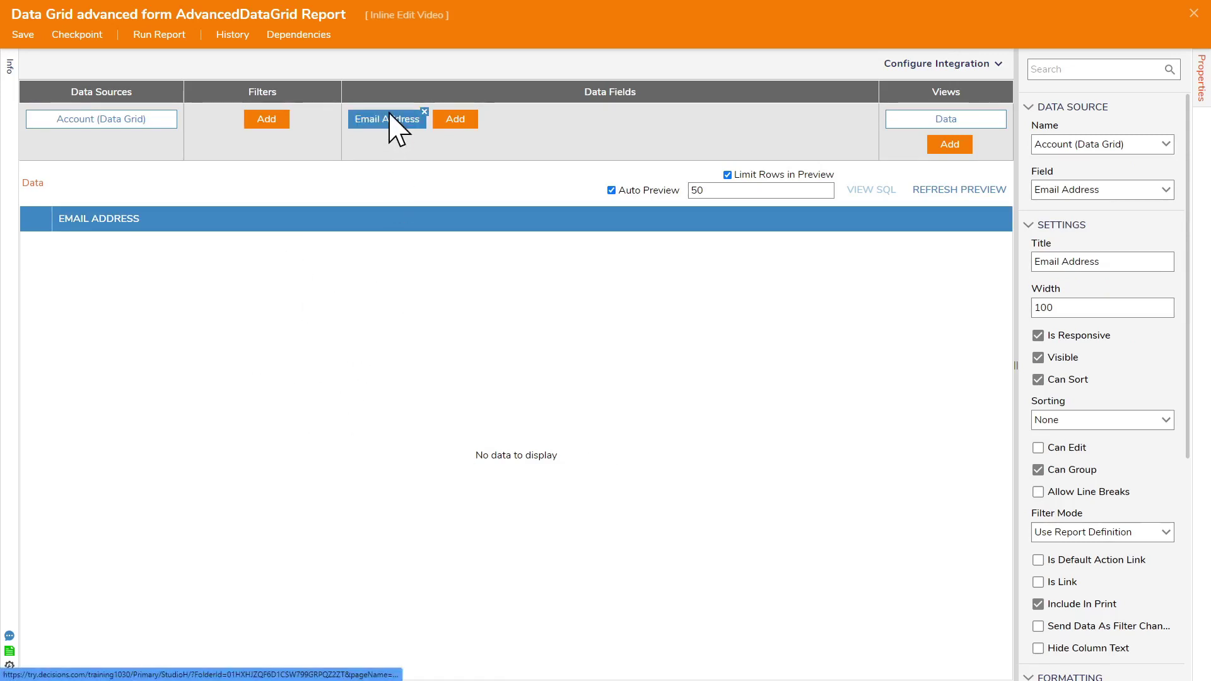
pyautogui.click(1038, 447)
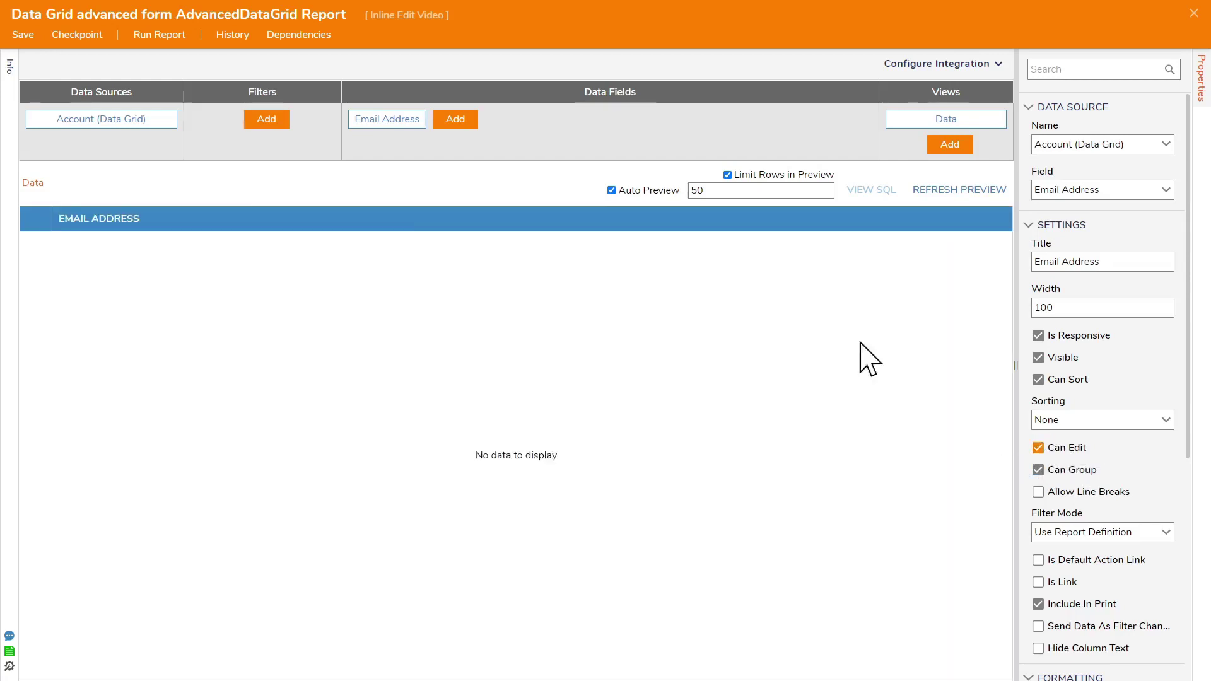
pyautogui.click(23, 35)
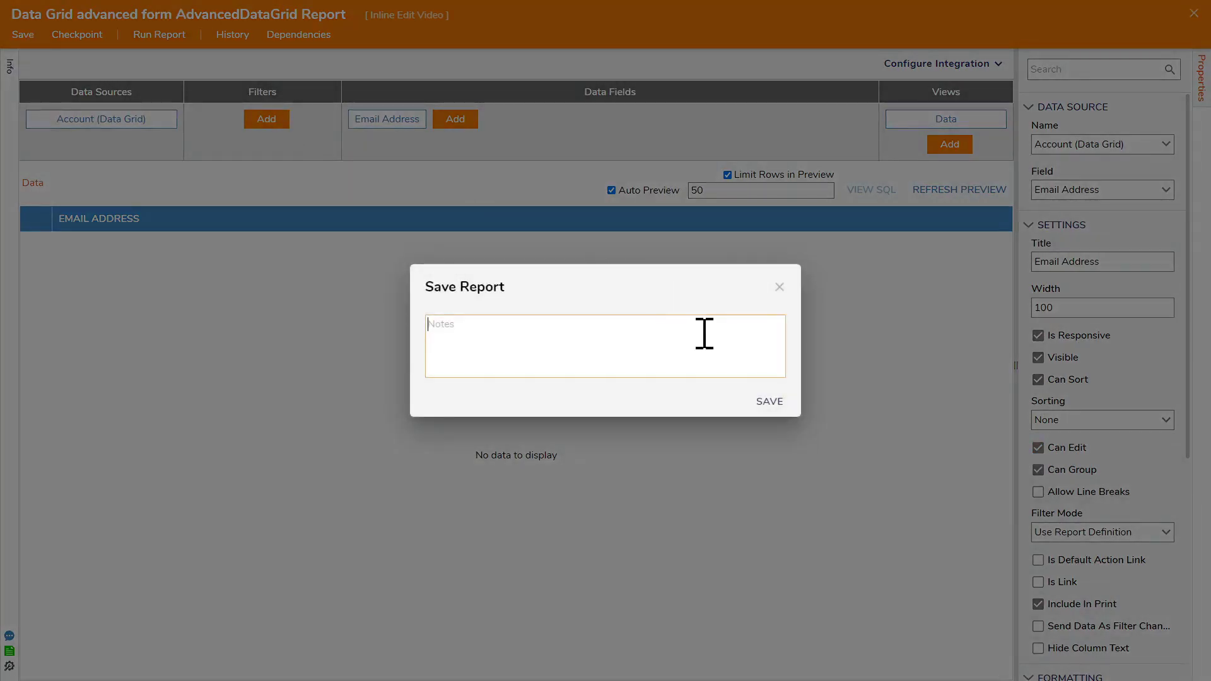
pyautogui.click(770, 402)
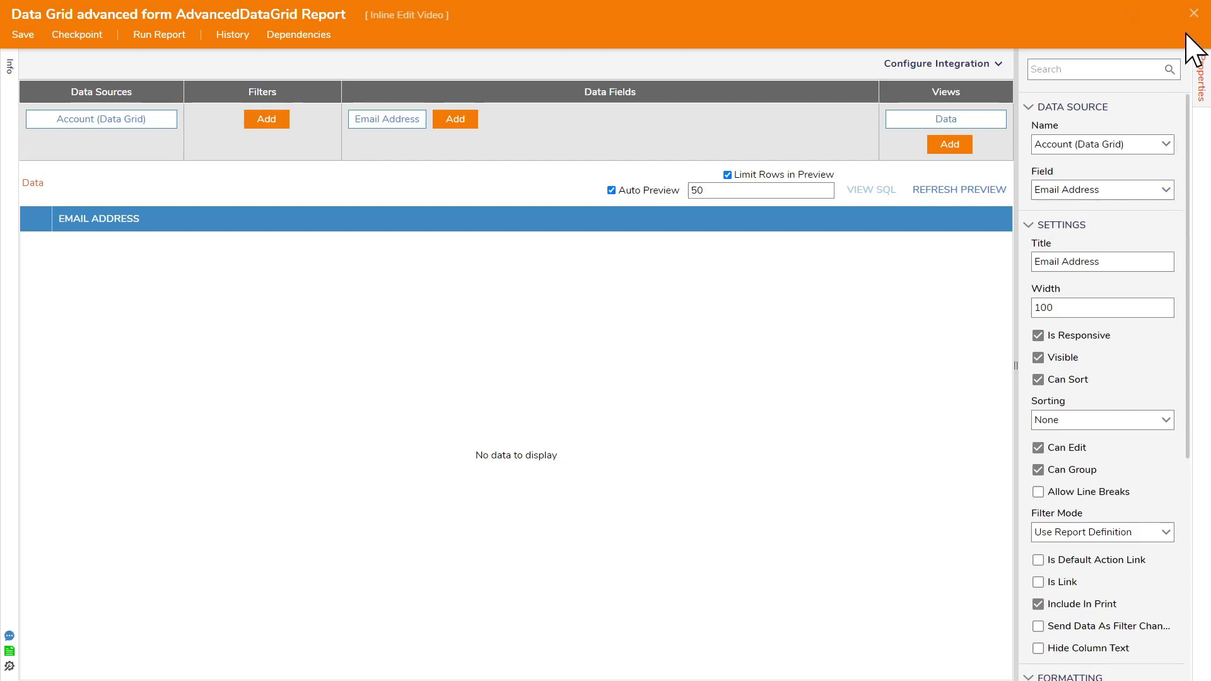
pyautogui.click(1195, 13)
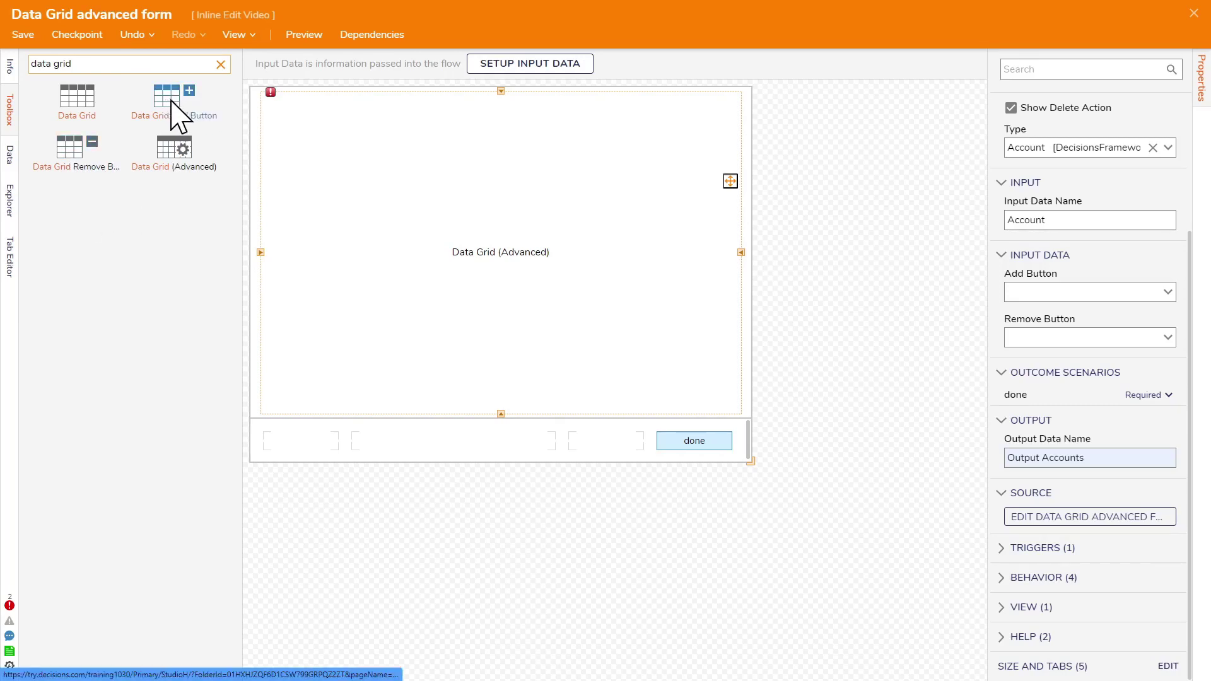
# Place a Data Grid Add Button in the form's footer and assign it as the advanced data grid's Add Button
pyautogui.click(1167, 291)
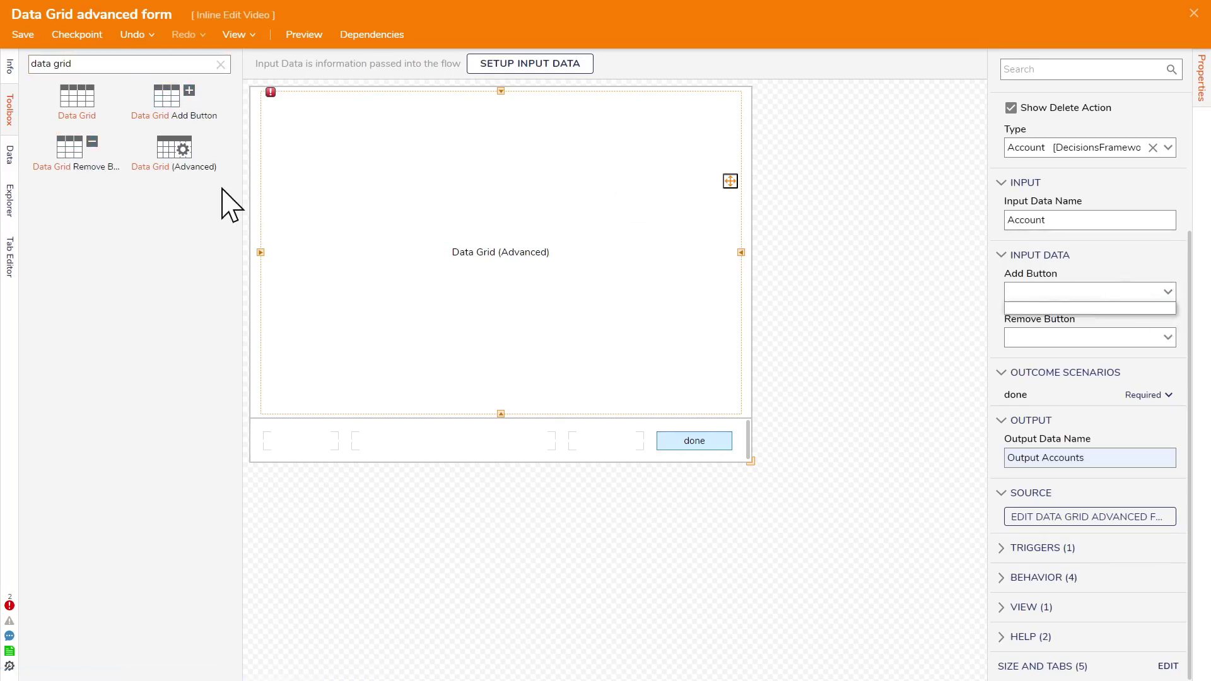
pyautogui.moveTo(171, 110); pyautogui.dragTo(301, 444)
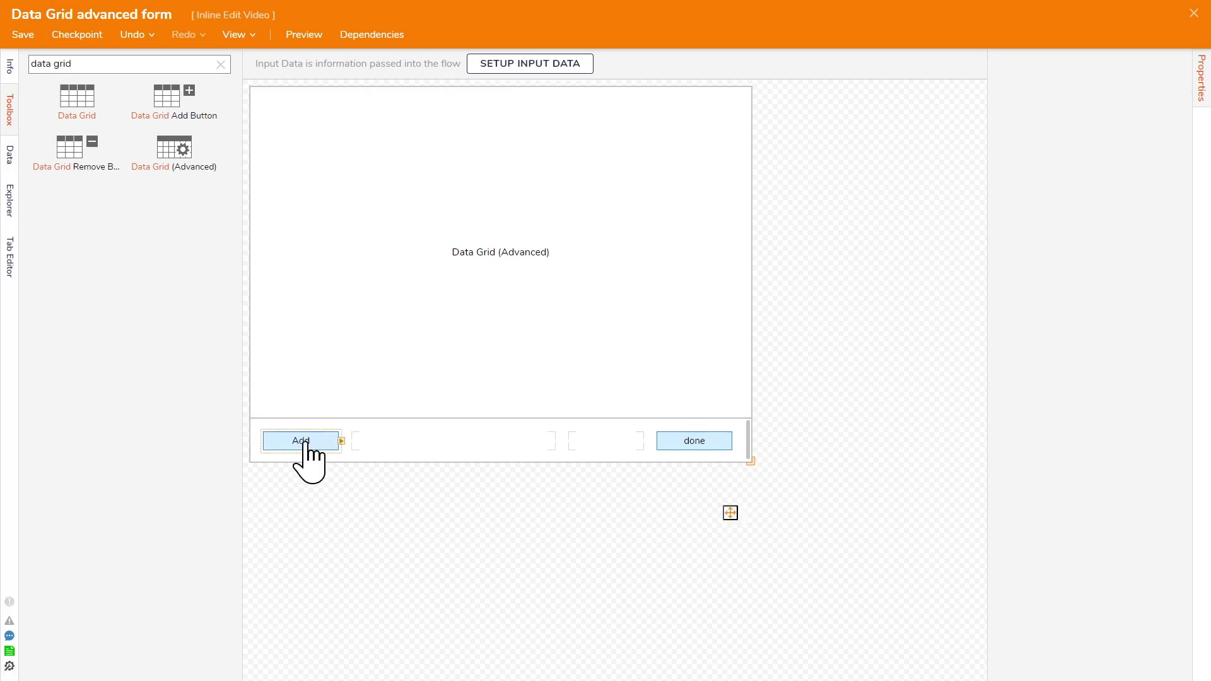
pyautogui.click(479, 311)
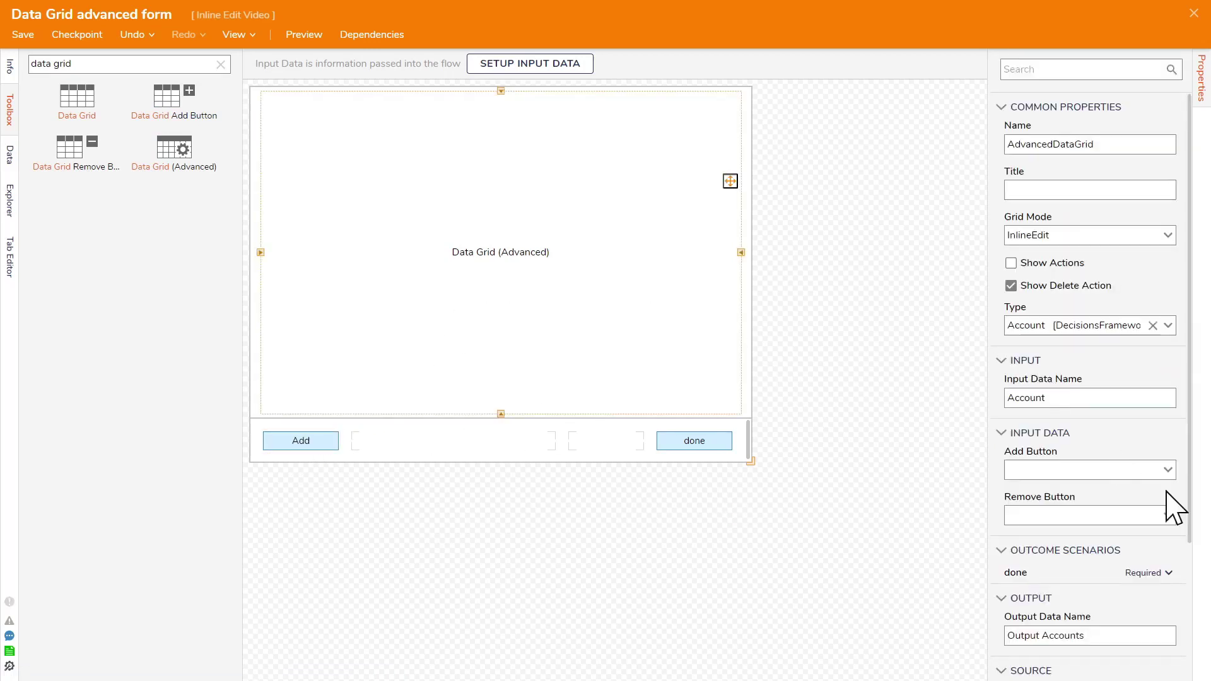
pyautogui.click(1168, 470)
pyautogui.click(1067, 502)
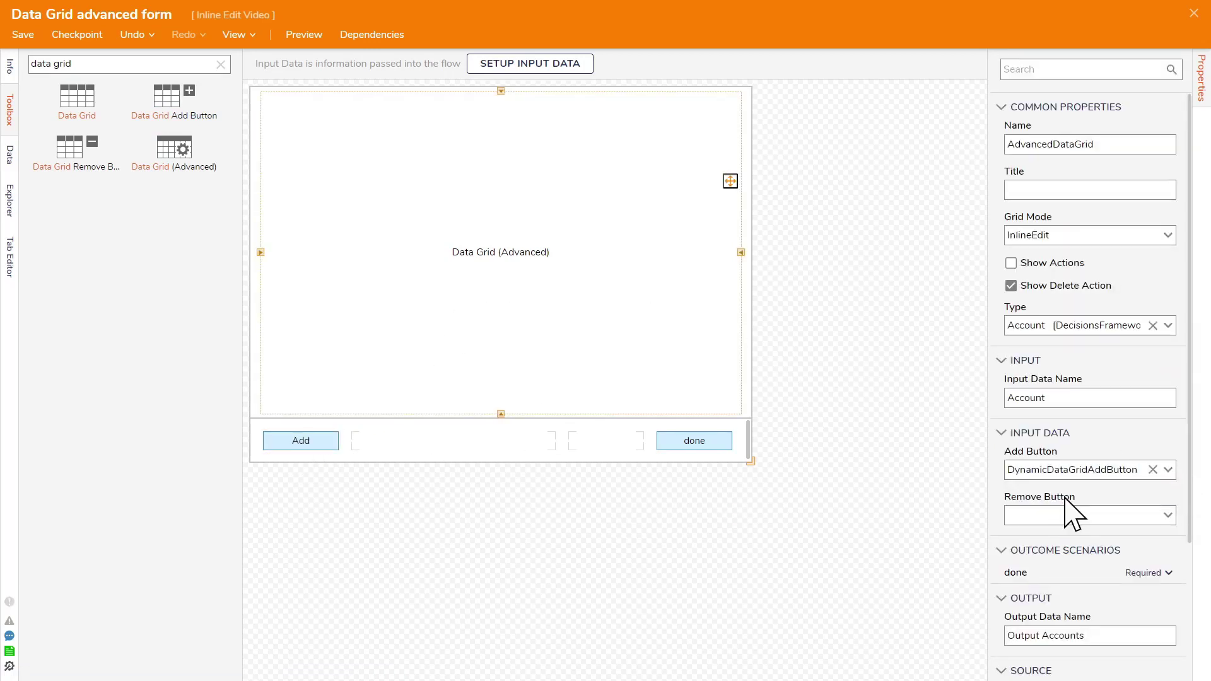
# Place a Data Grid Remove Button beside the Add button and assign it as the advanced data grid's Remove Button
pyautogui.moveTo(75, 157); pyautogui.dragTo(442, 449)
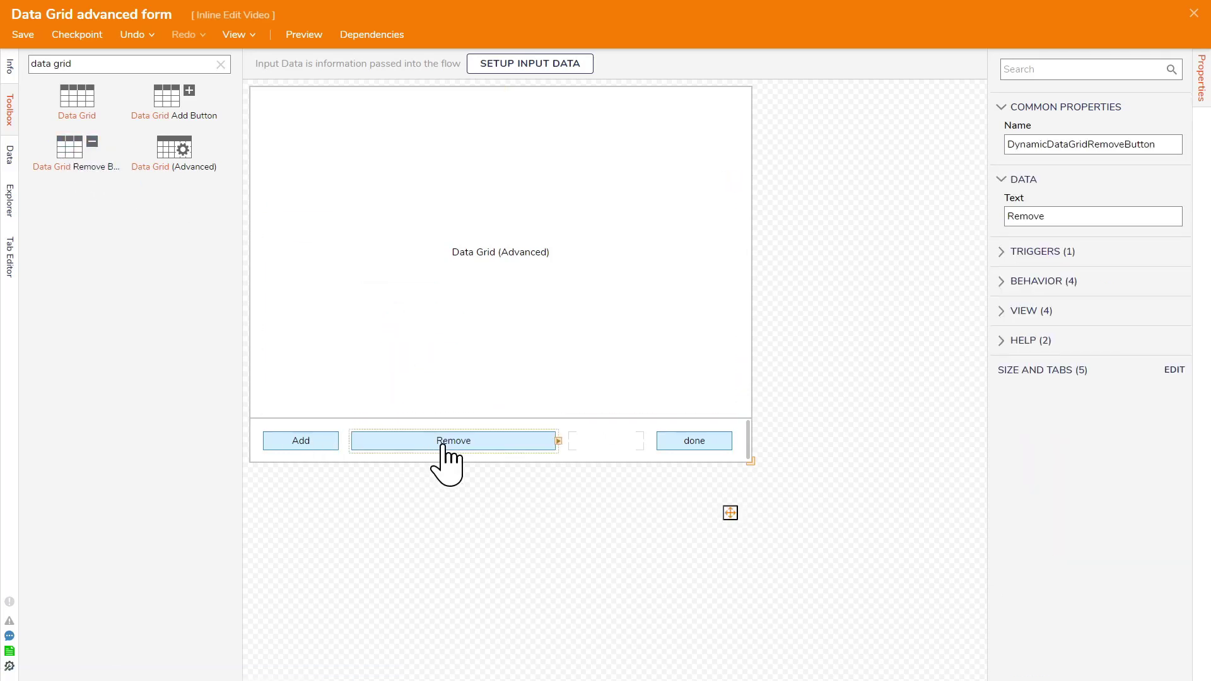
pyautogui.click(460, 371)
pyautogui.click(1168, 515)
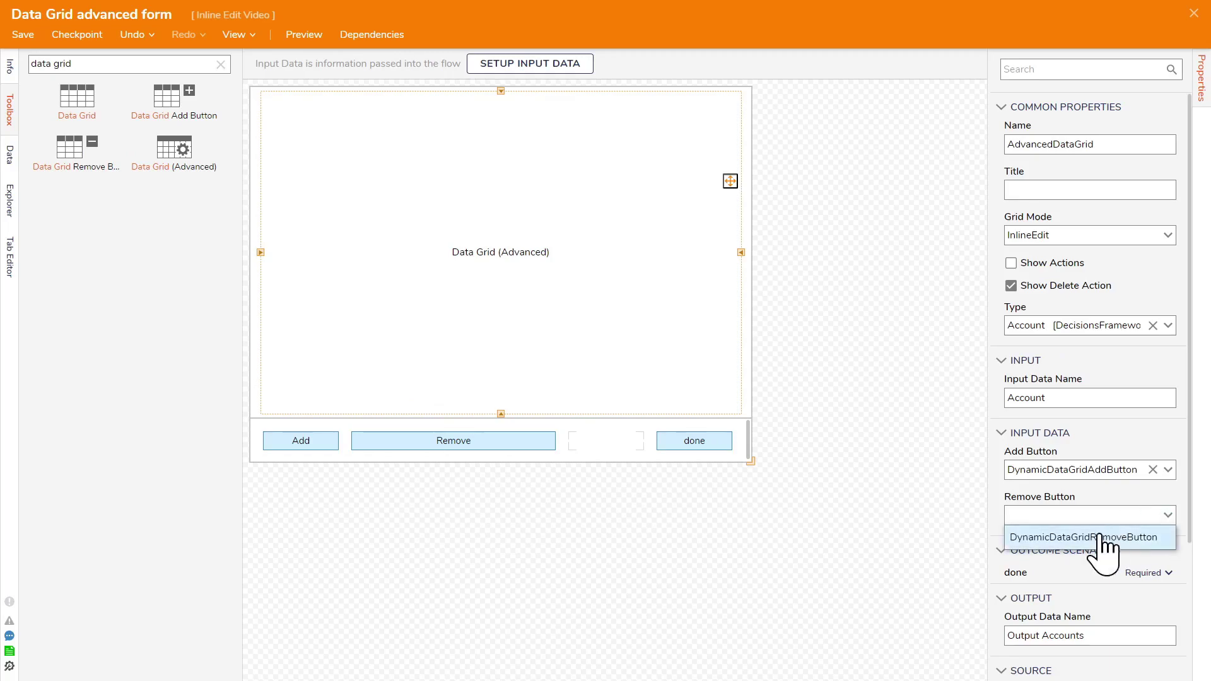
pyautogui.click(1103, 537)
# Save the Data Grid advanced form and close its designer
pyautogui.click(21, 41)
pyautogui.click(766, 409)
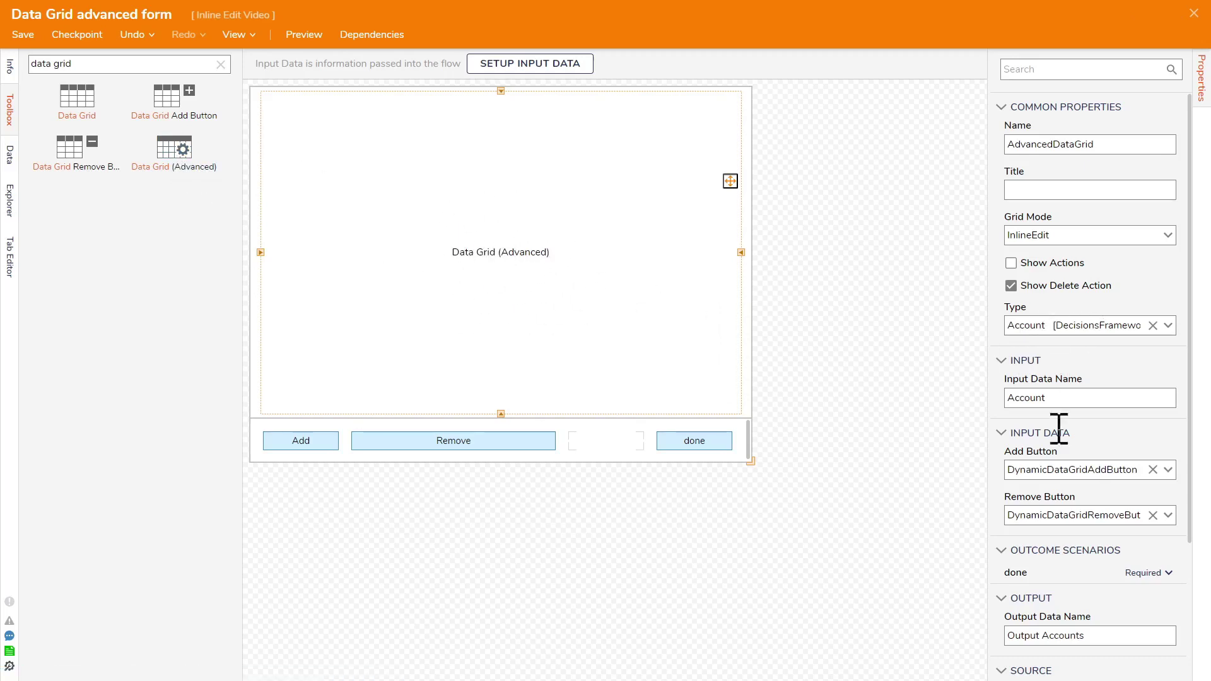
pyautogui.scroll(-3, 1066, 501)
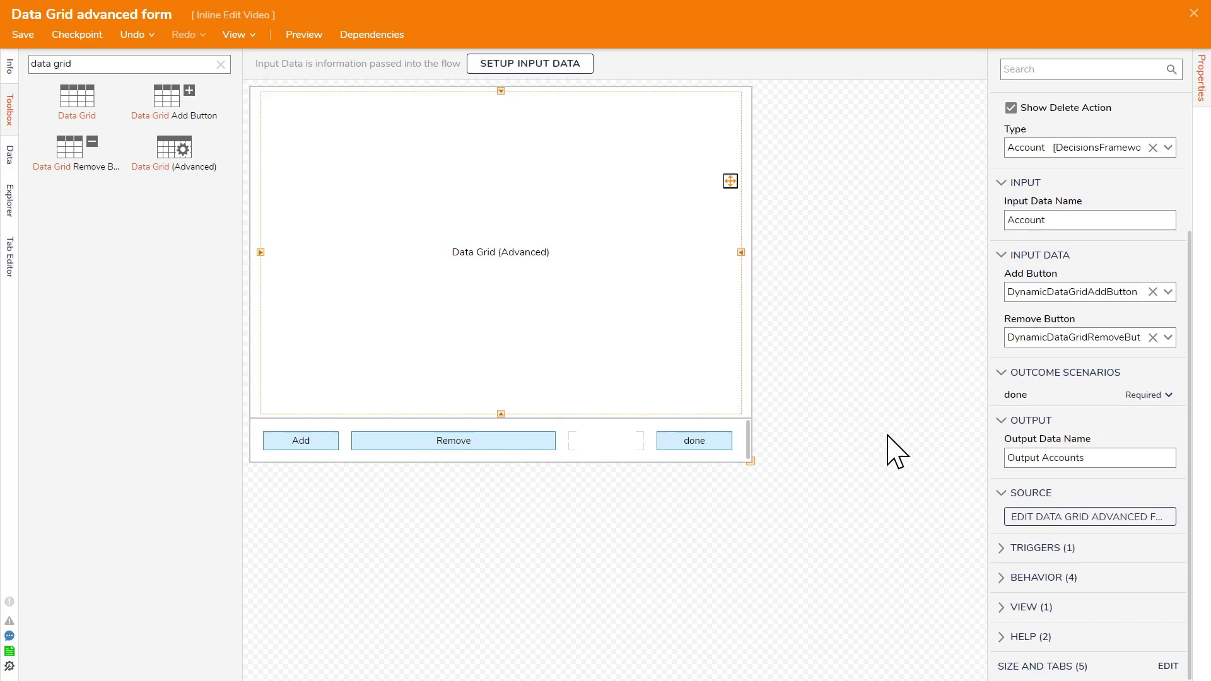
pyautogui.click(1194, 14)
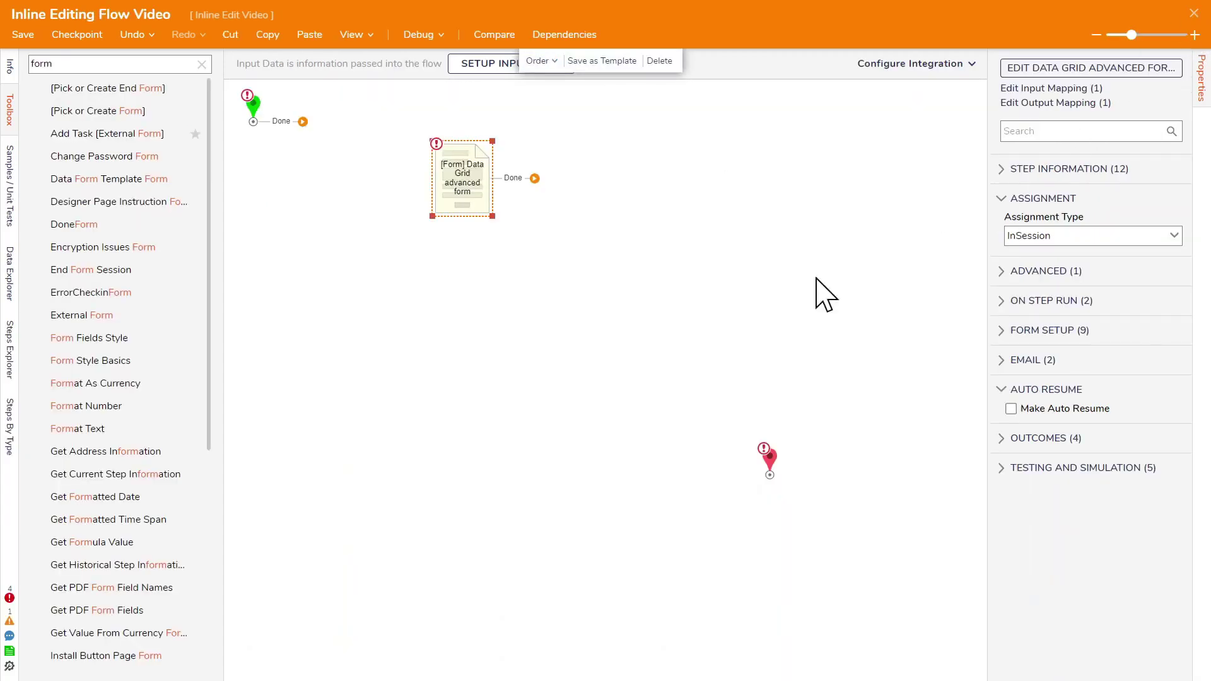
# Connect the Start step to the form step and the form's Done outcome to the End step
pyautogui.moveTo(491, 189); pyautogui.dragTo(505, 201)
pyautogui.moveTo(303, 120); pyautogui.dragTo(470, 196)
pyautogui.moveTo(547, 190); pyautogui.dragTo(769, 478)
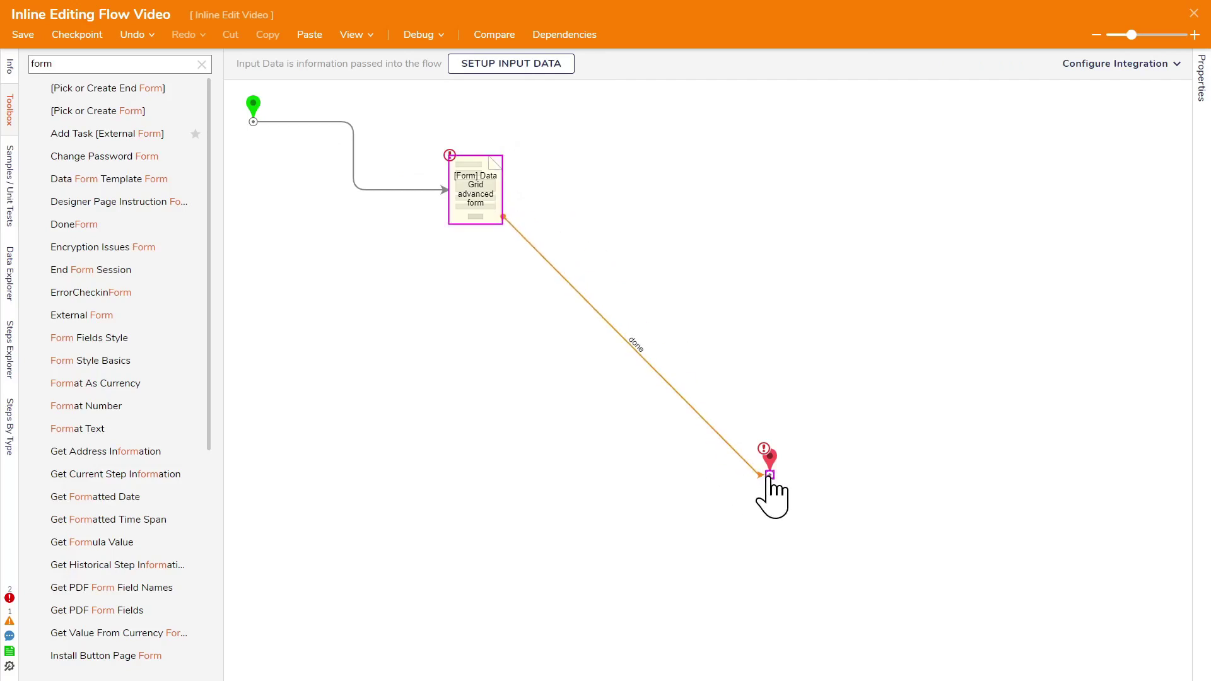
# Set the form step's Account input mapping to Ignore
pyautogui.click(478, 208)
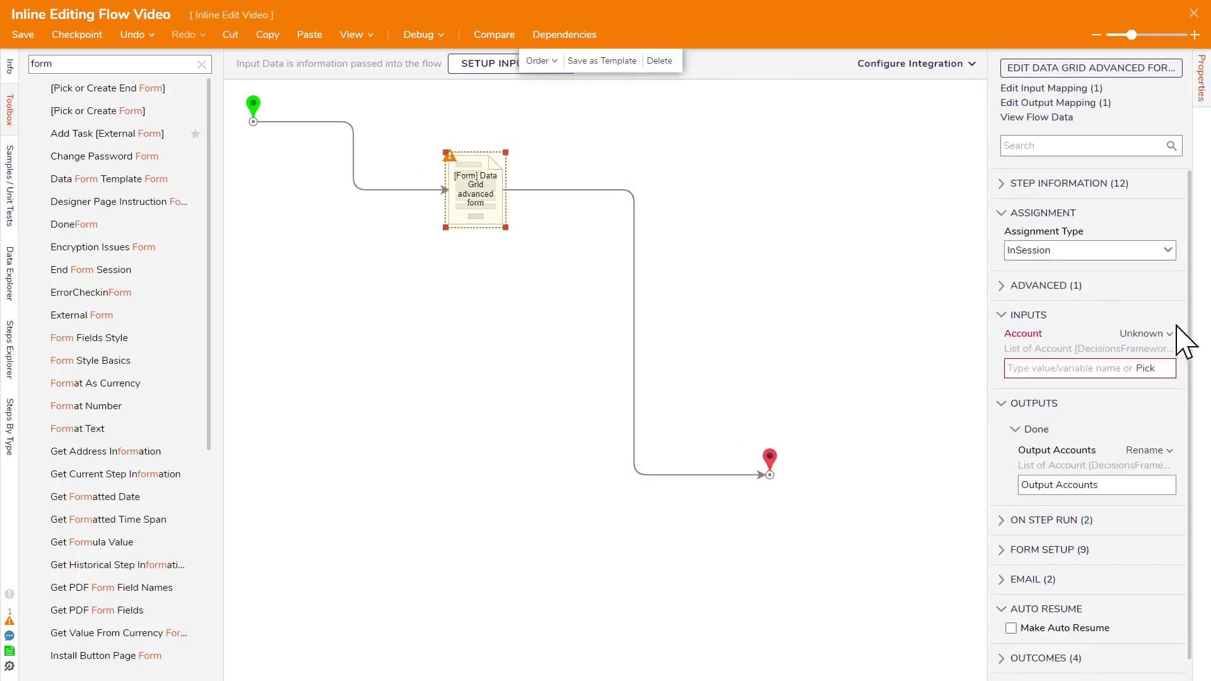
pyautogui.click(1139, 334)
pyautogui.click(1080, 344)
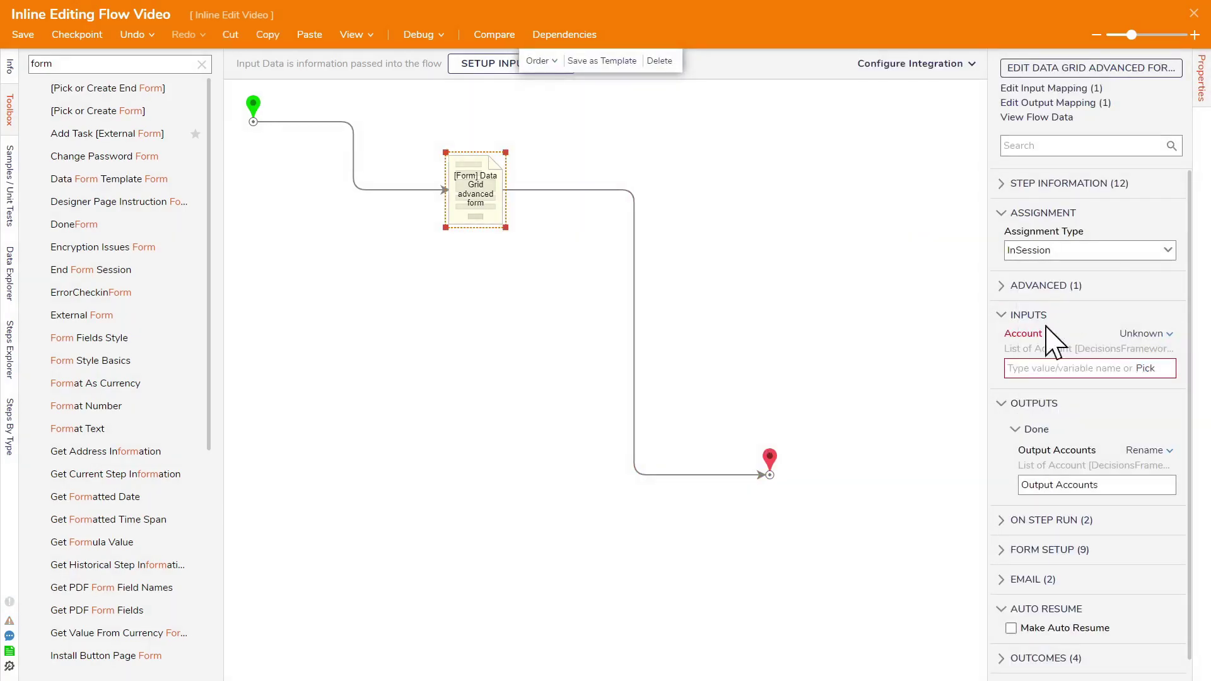
pyautogui.click(738, 303)
pyautogui.click(478, 209)
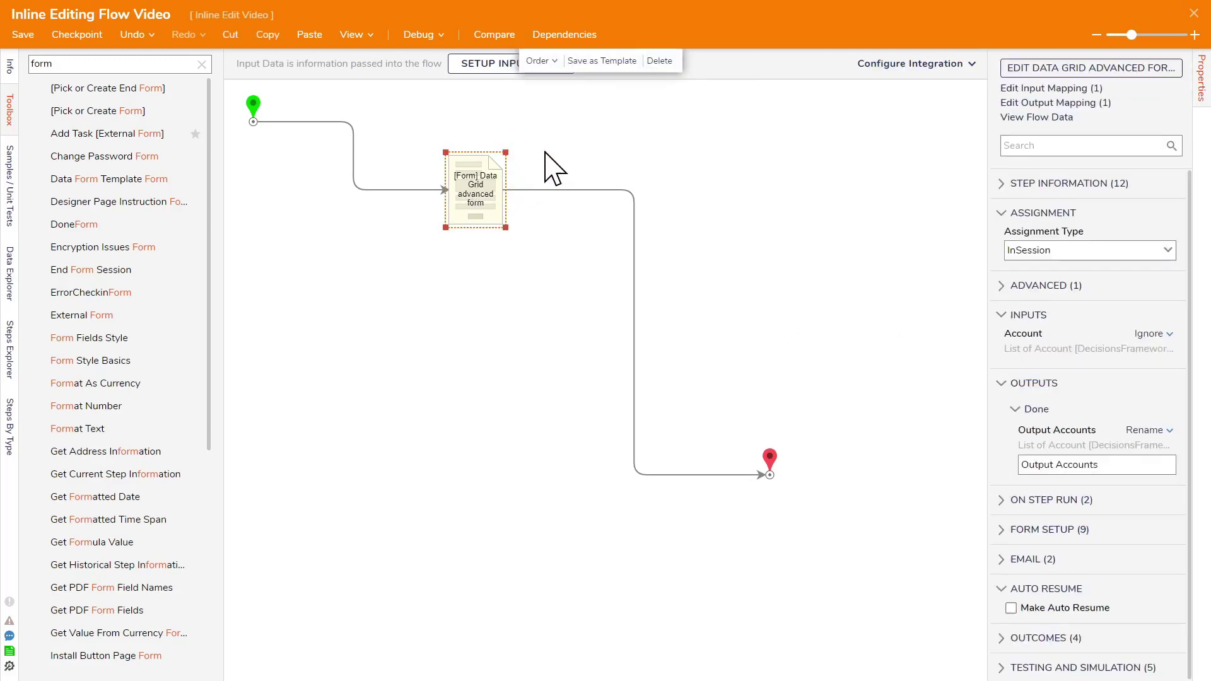
# Run the flow in the debugger to check the form's data grid, and close the form and debugger
pyautogui.click(418, 34)
pyautogui.click(630, 258)
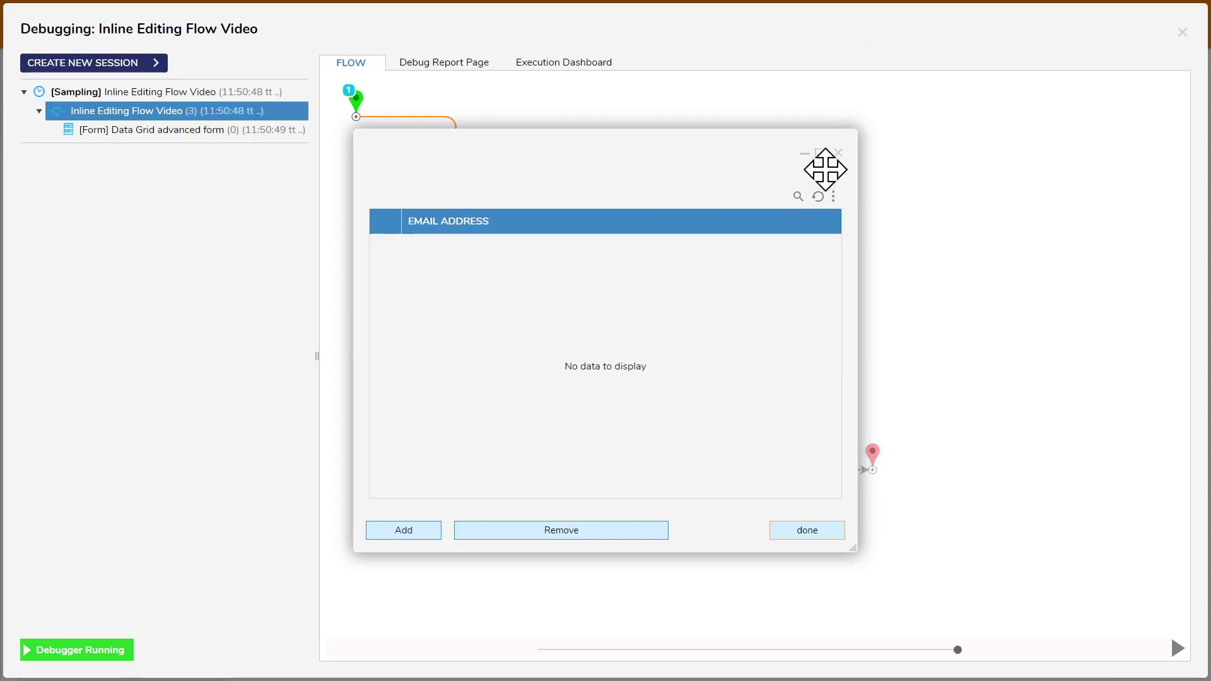
pyautogui.click(838, 153)
pyautogui.click(1182, 32)
# Remove the Start-to-form connection and add a Fetch Entities step, linking Start to it and its Results and No Results outcomes to the form
pyautogui.moveTo(393, 184)
pyautogui.click(354, 124)
pyautogui.doubleClick(152, 66)
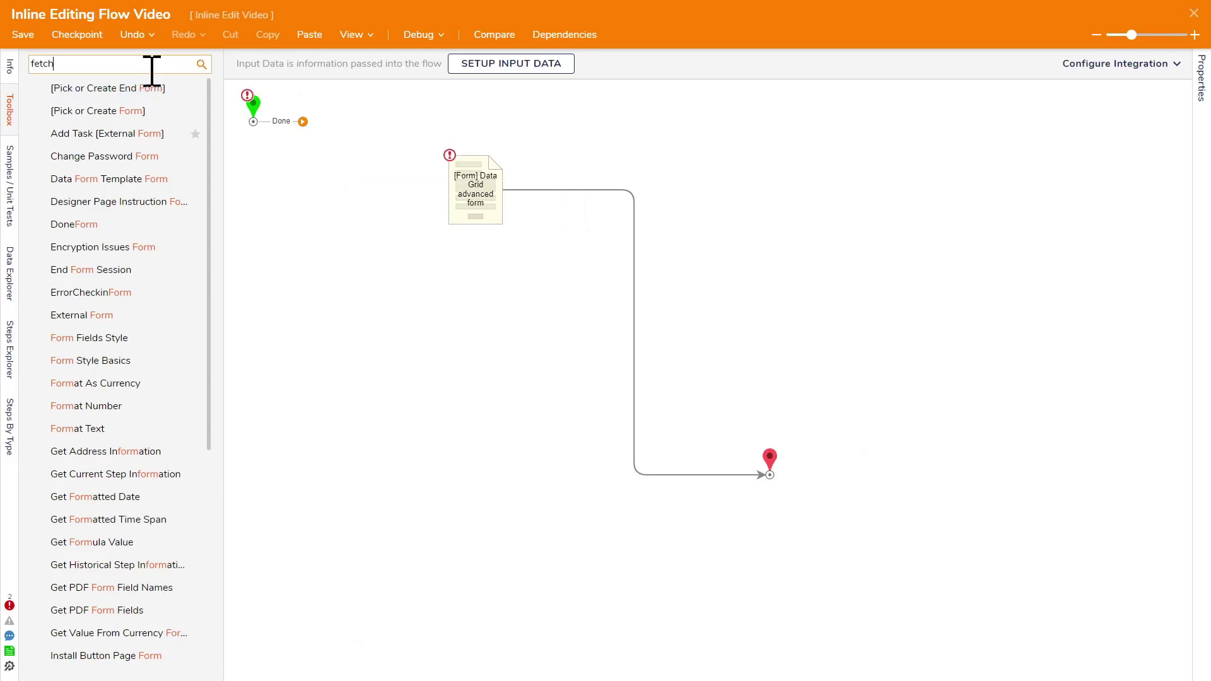
pyautogui.write('fetch')
pyautogui.moveTo(111, 269); pyautogui.dragTo(340, 180)
pyautogui.moveTo(303, 121); pyautogui.dragTo(335, 176)
pyautogui.moveTo(424, 174); pyautogui.dragTo(475, 165)
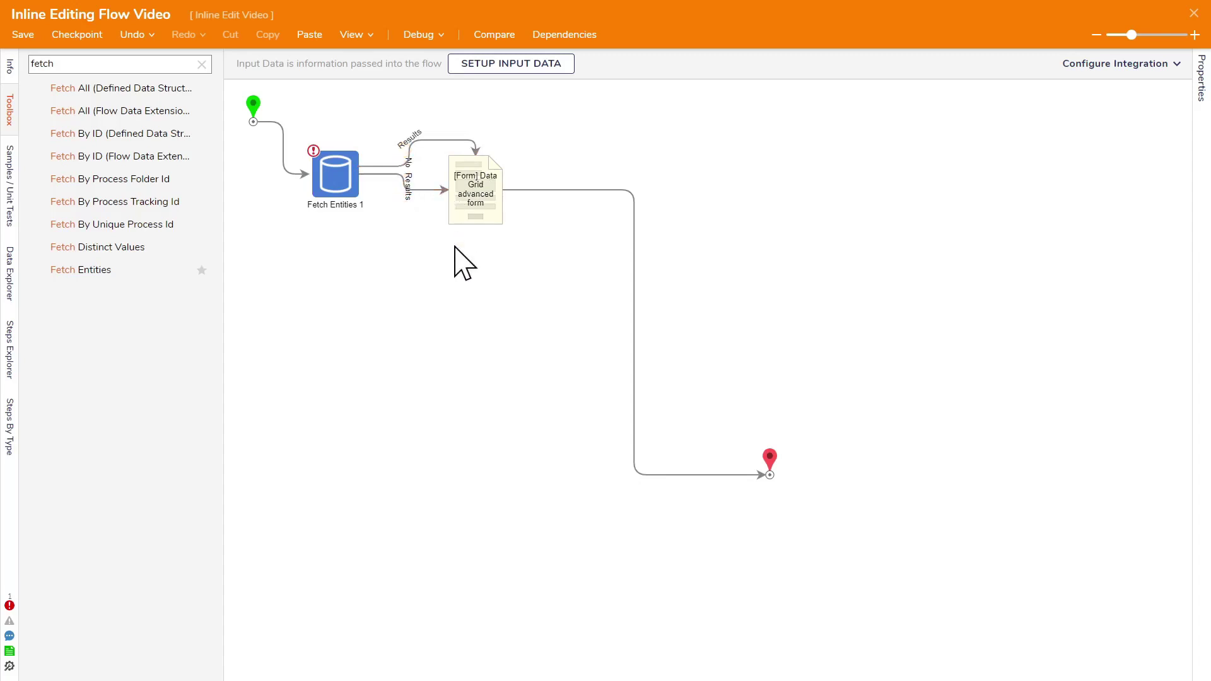
# Set the Fetch Entities step's Type Name to Account
pyautogui.click(341, 188)
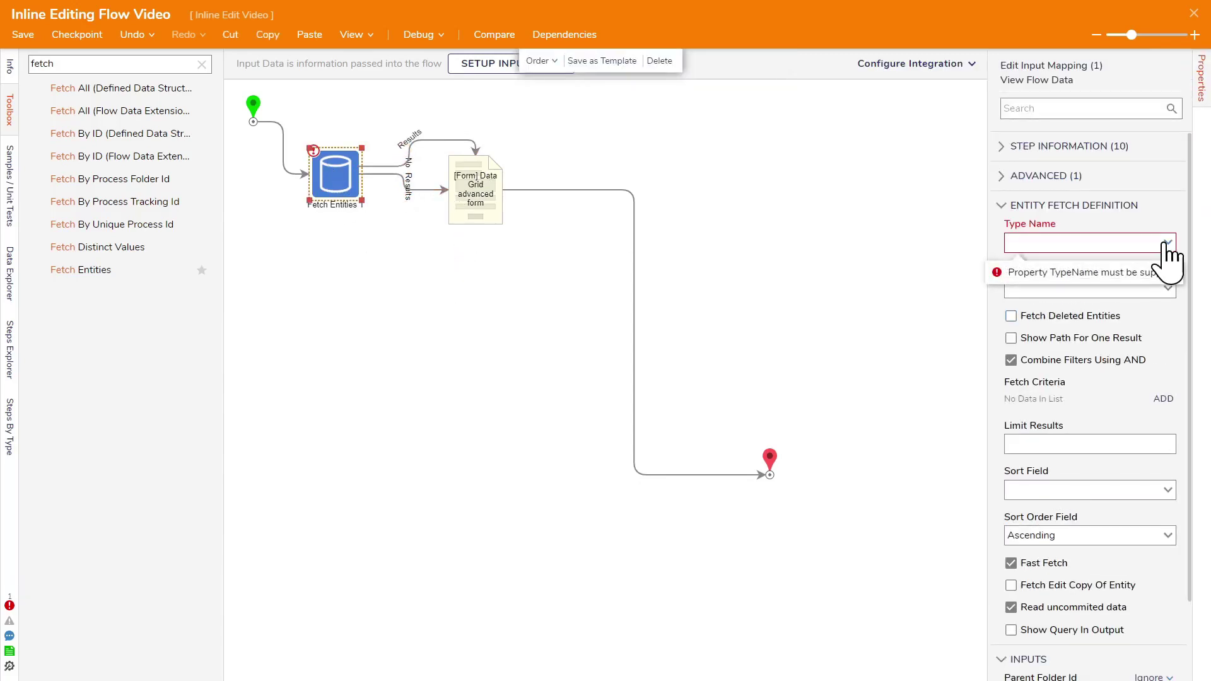
pyautogui.click(1164, 244)
pyautogui.click(1072, 310)
pyautogui.click(564, 183)
pyautogui.write('accou')
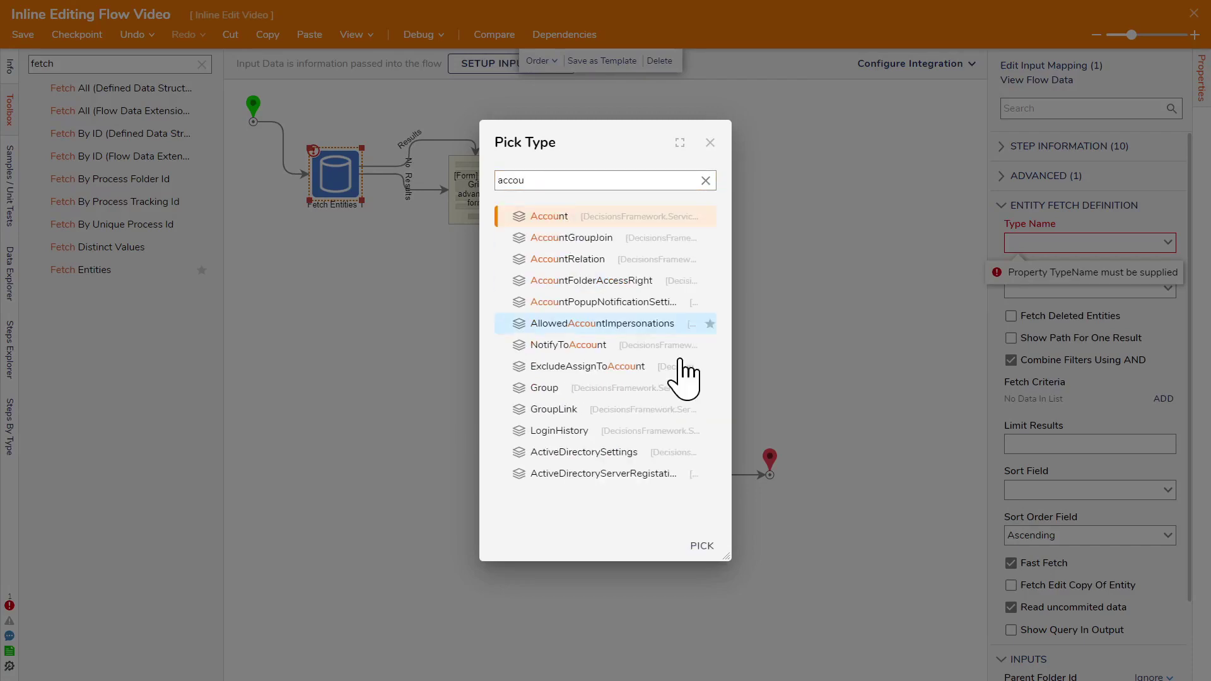
pyautogui.click(702, 546)
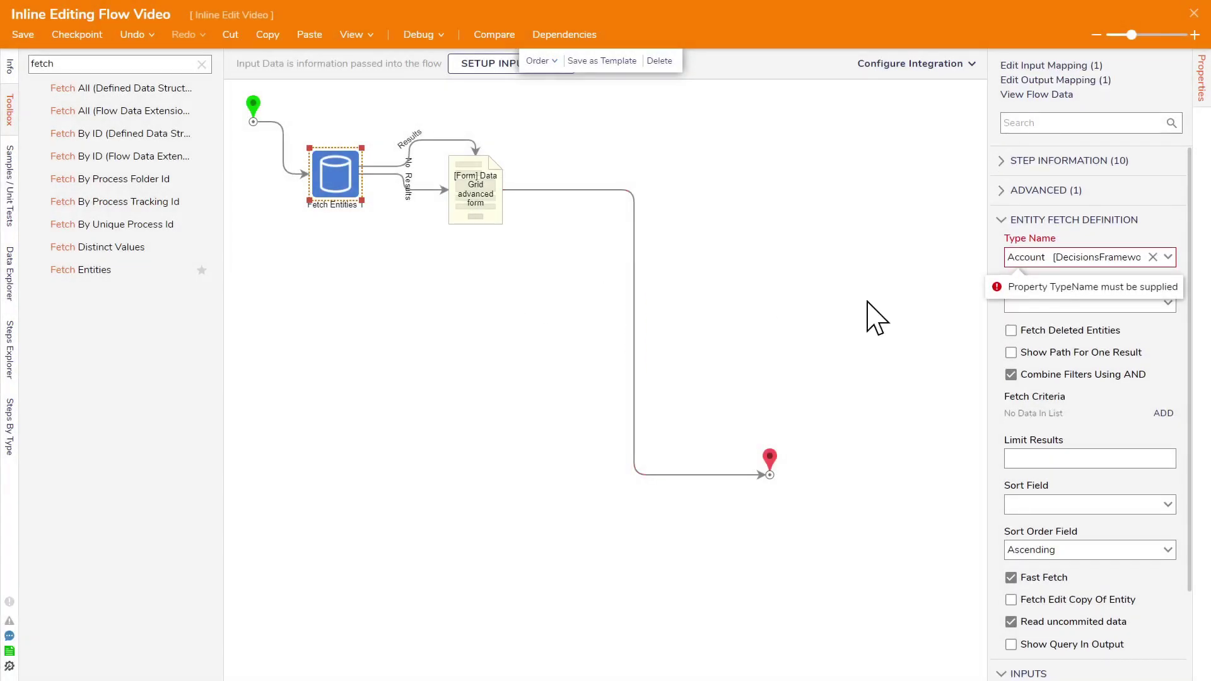
pyautogui.click(1165, 304)
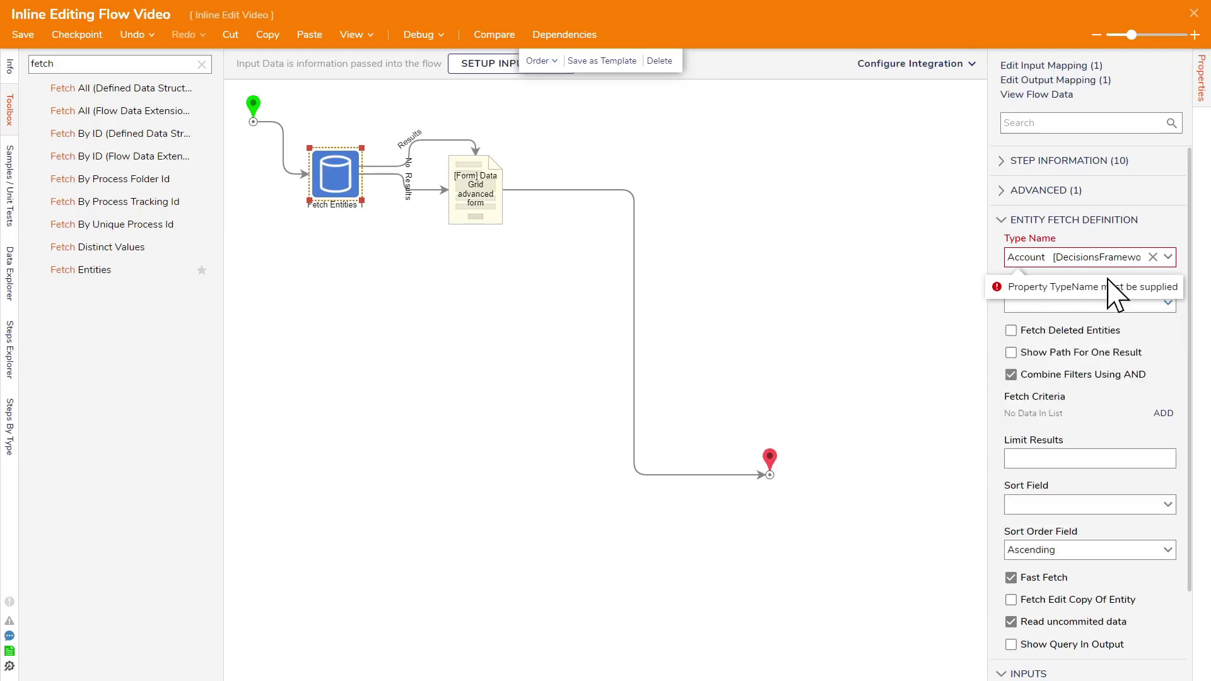
pyautogui.click(879, 306)
pyautogui.click(334, 186)
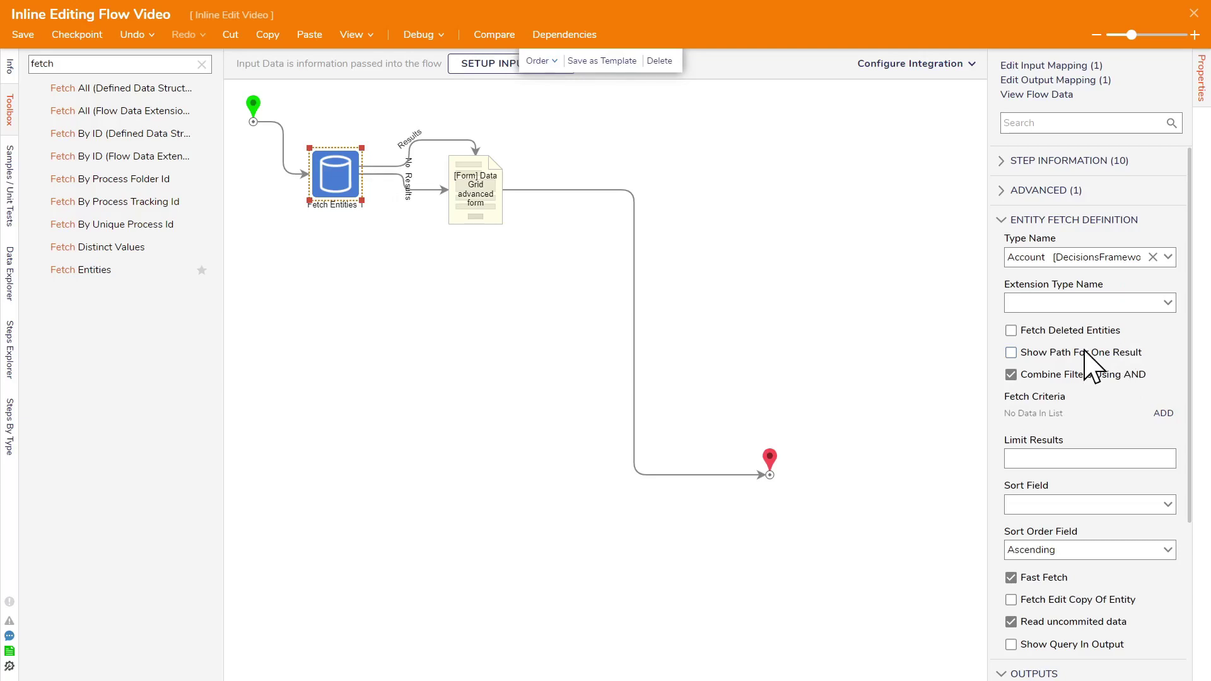
# Map the form step's Account input to the EntityResults output of the Fetch Entities step
pyautogui.scroll(-2, 1123, 429)
pyautogui.scroll(-2, 1090, 440)
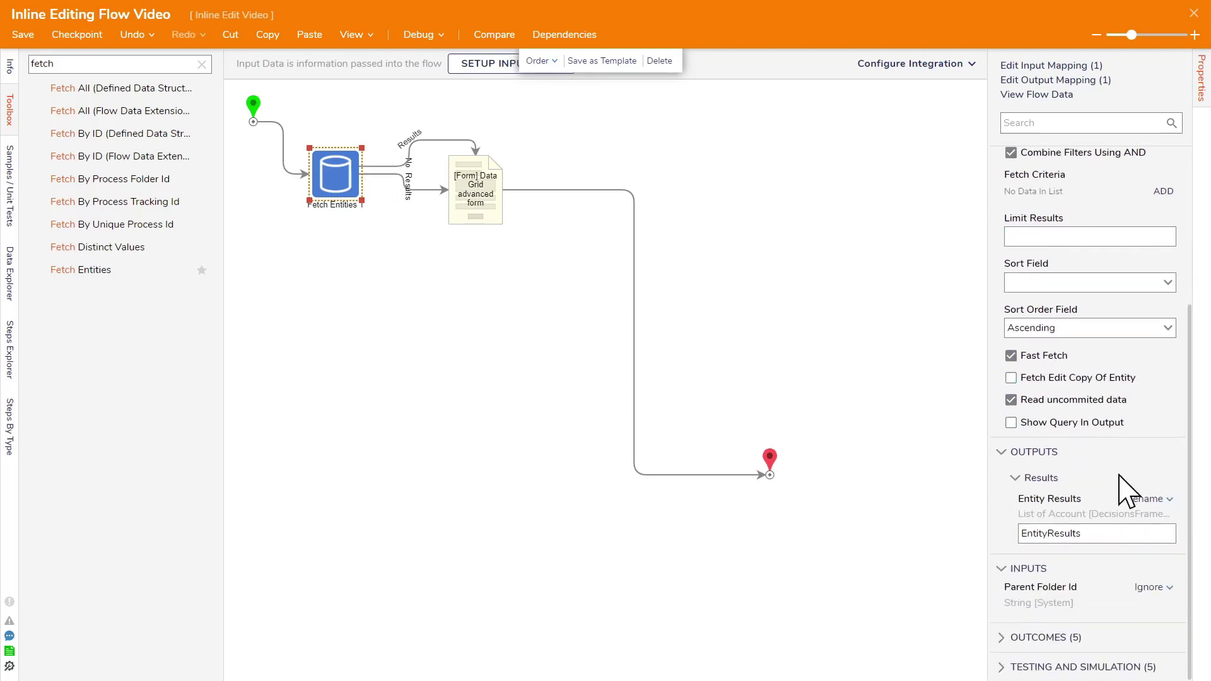
pyautogui.click(476, 206)
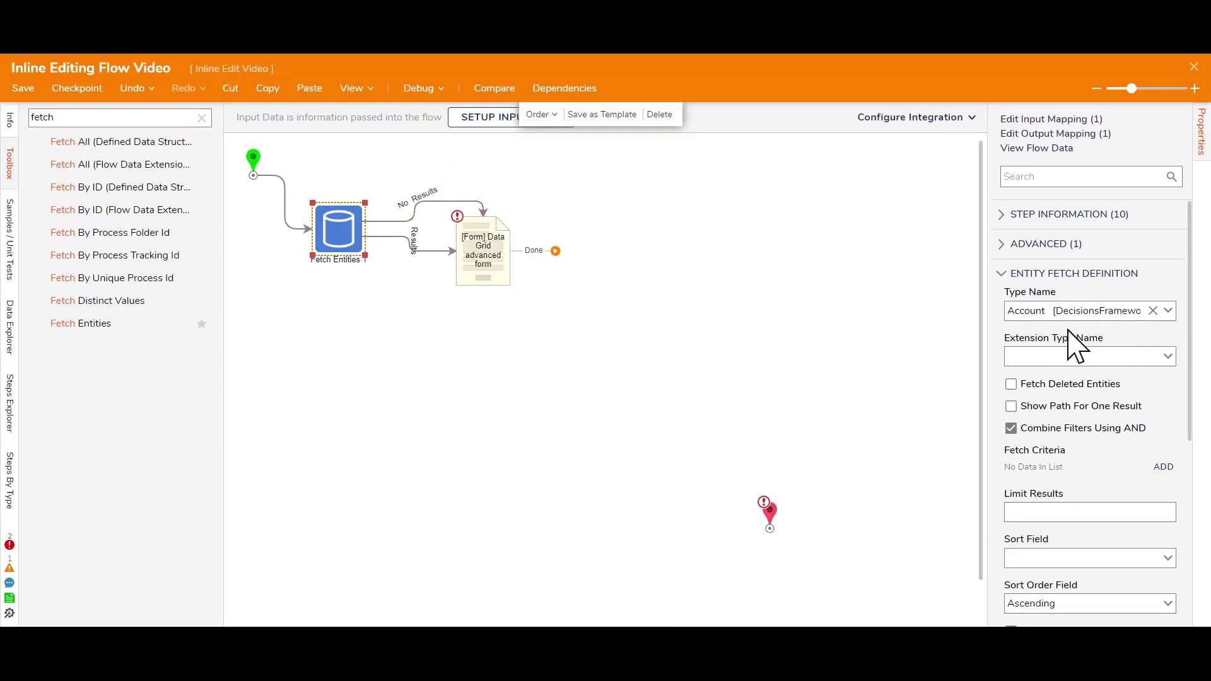
pyautogui.scroll(-5, 1104, 481)
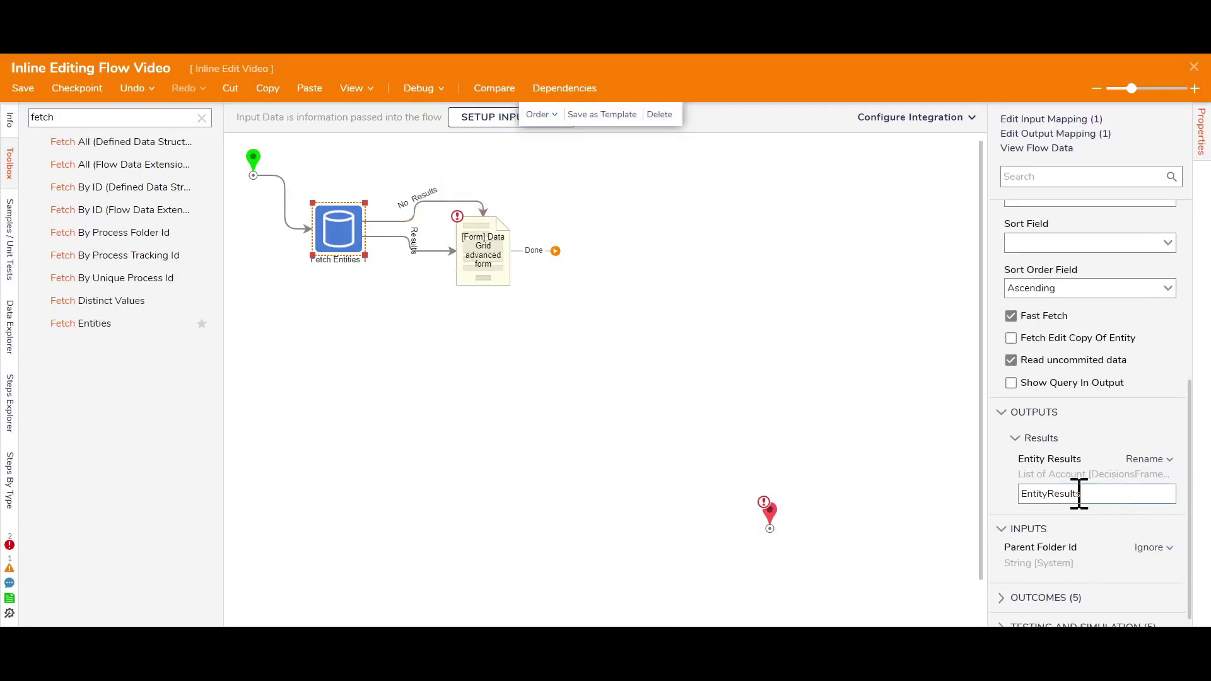
pyautogui.click(481, 260)
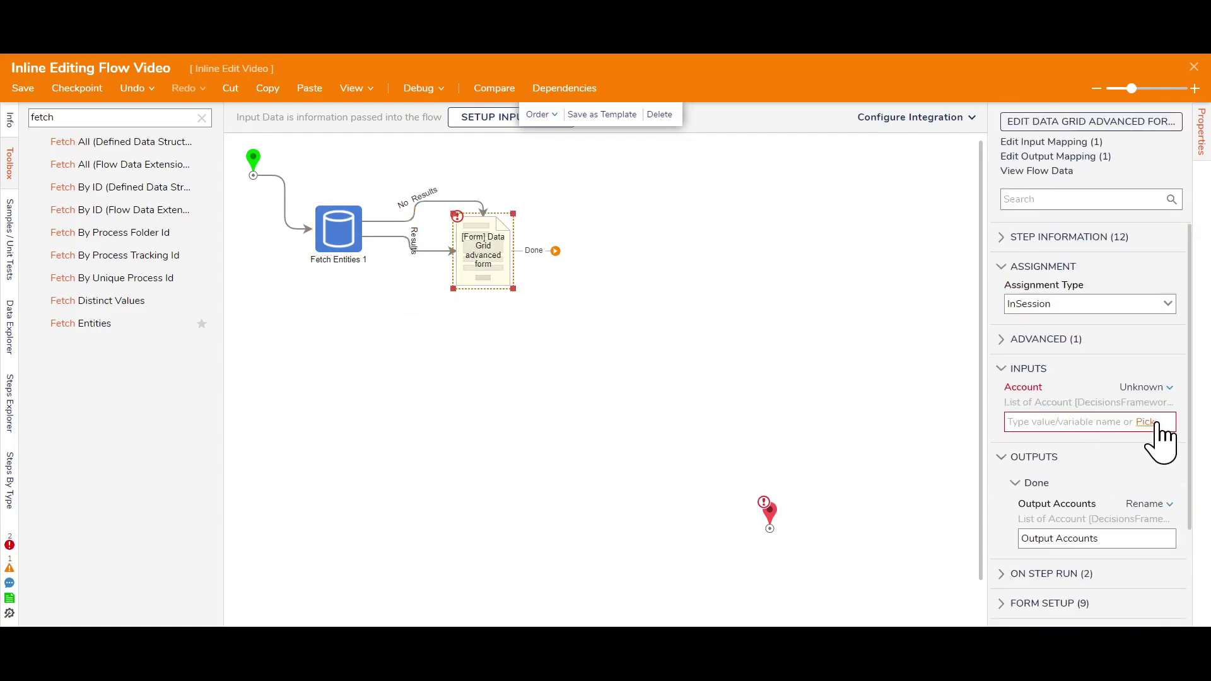
pyautogui.click(1145, 422)
pyautogui.click(446, 270)
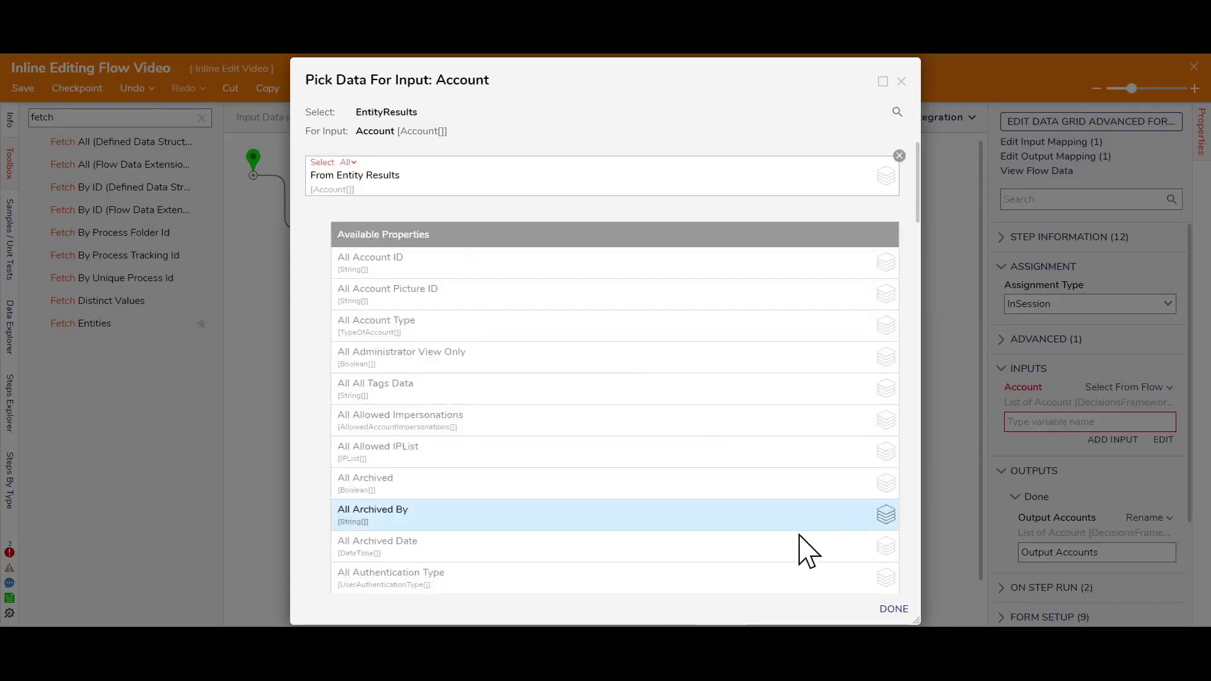
pyautogui.click(893, 609)
# Connect the form step's Done outcome to the End step and shift the form step slightly down
pyautogui.click(574, 277)
pyautogui.moveTo(556, 250); pyautogui.dragTo(769, 527)
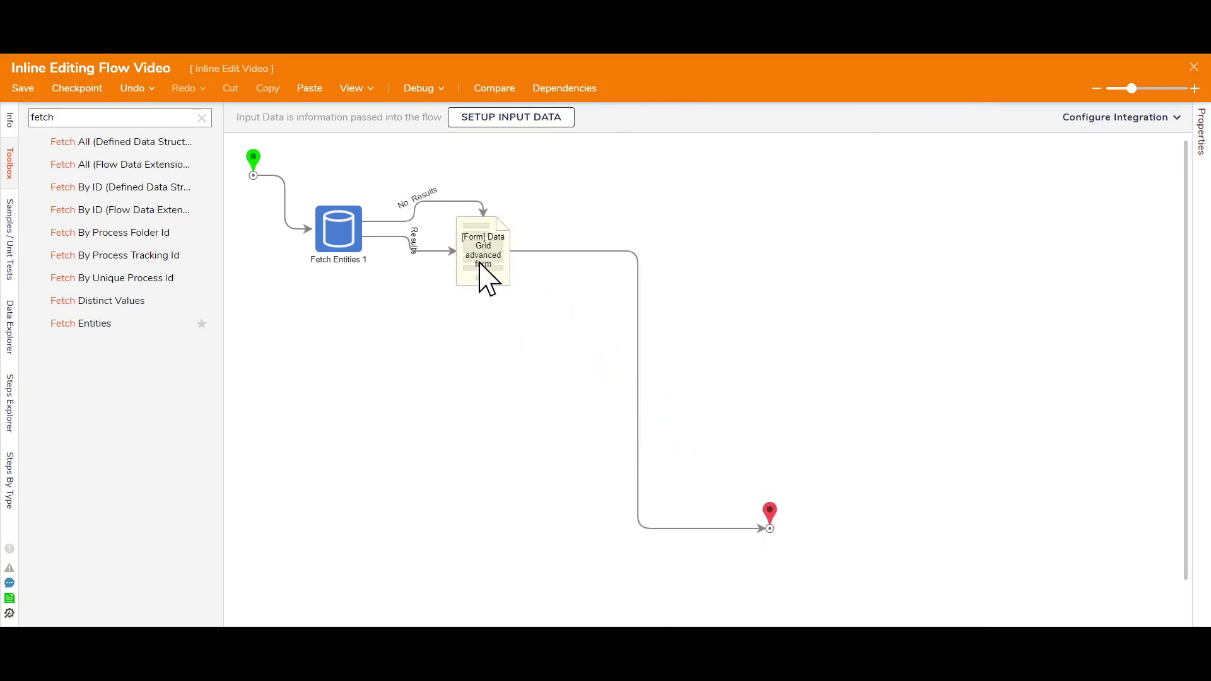
pyautogui.click(487, 277)
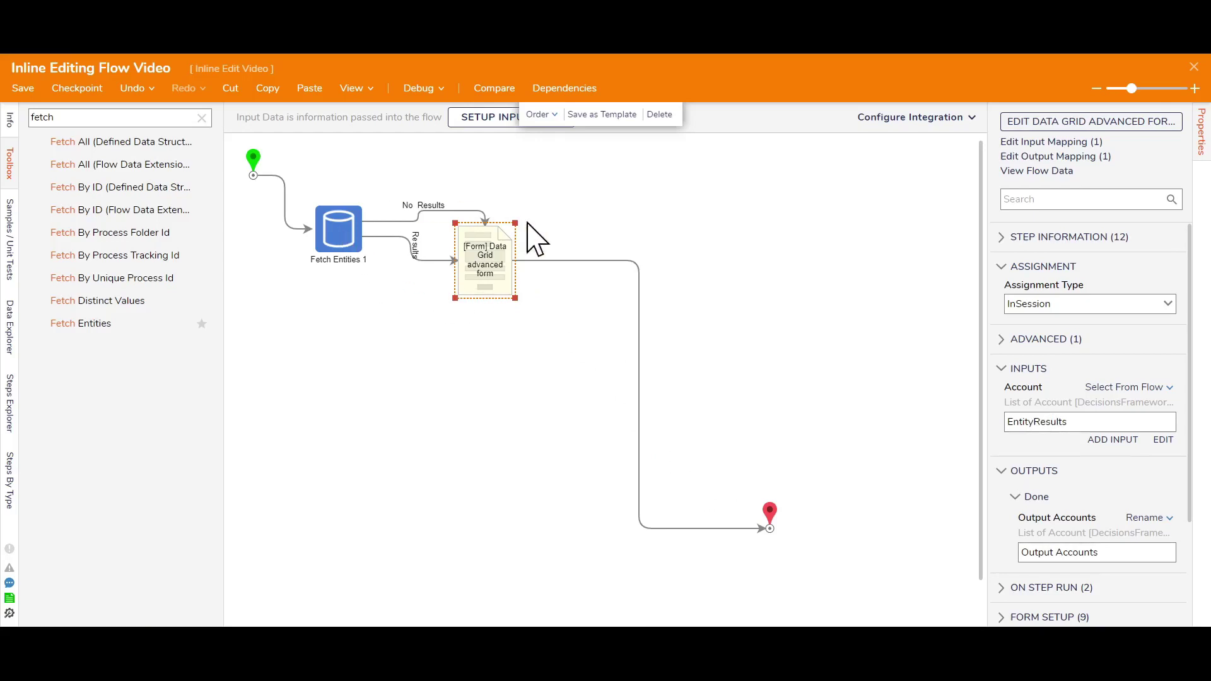
pyautogui.click(470, 142)
# Debug the flow, test inline editing by changing the number in the fifth row's email address to 32, and close the debugger
pyautogui.click(418, 88)
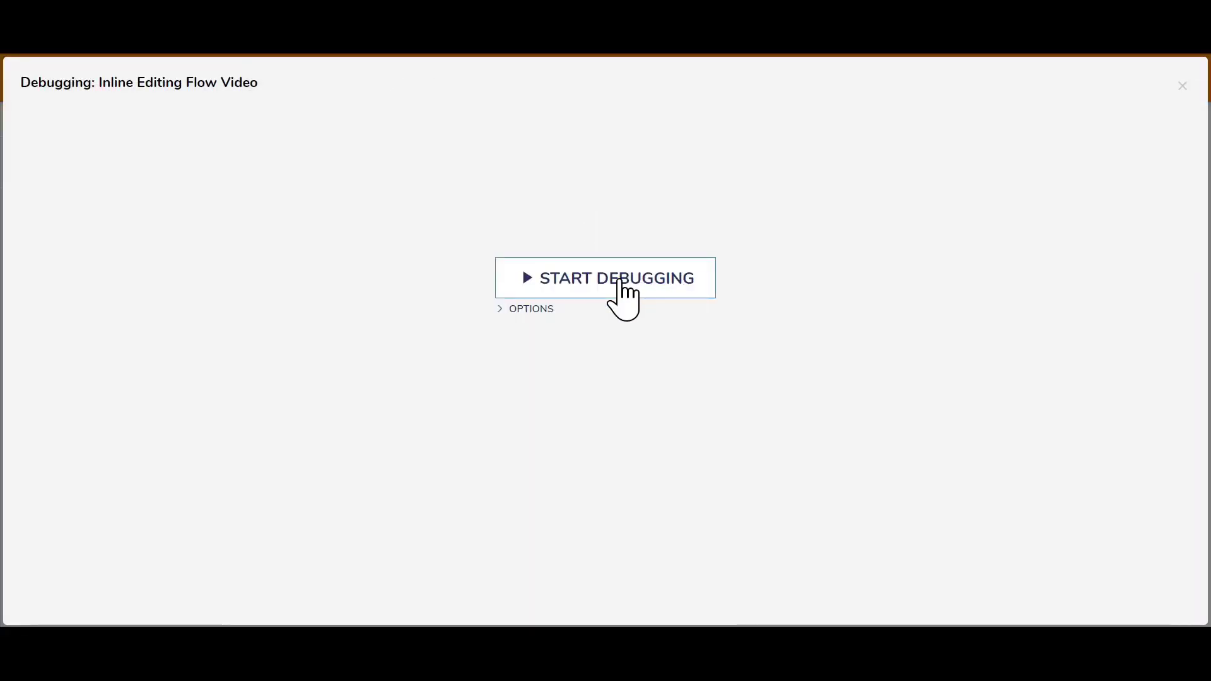
pyautogui.click(623, 292)
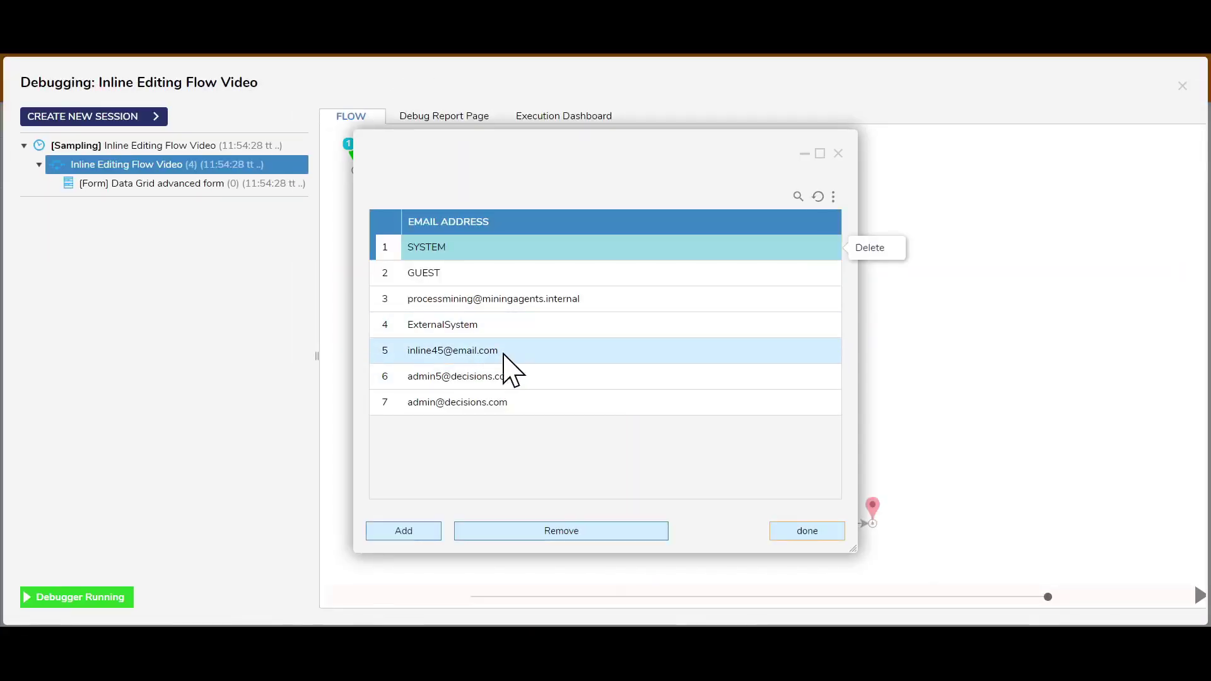
pyautogui.click(512, 354)
pyautogui.click(512, 352)
pyautogui.moveTo(446, 351); pyautogui.dragTo(436, 352)
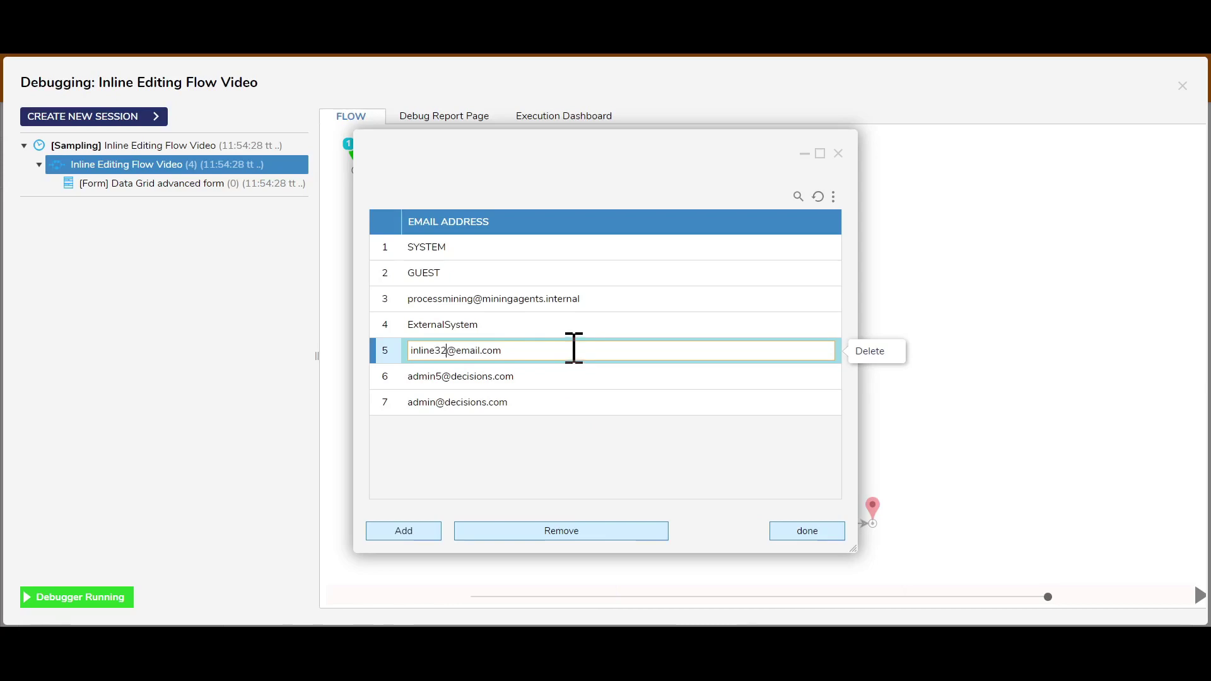
pyautogui.click(518, 379)
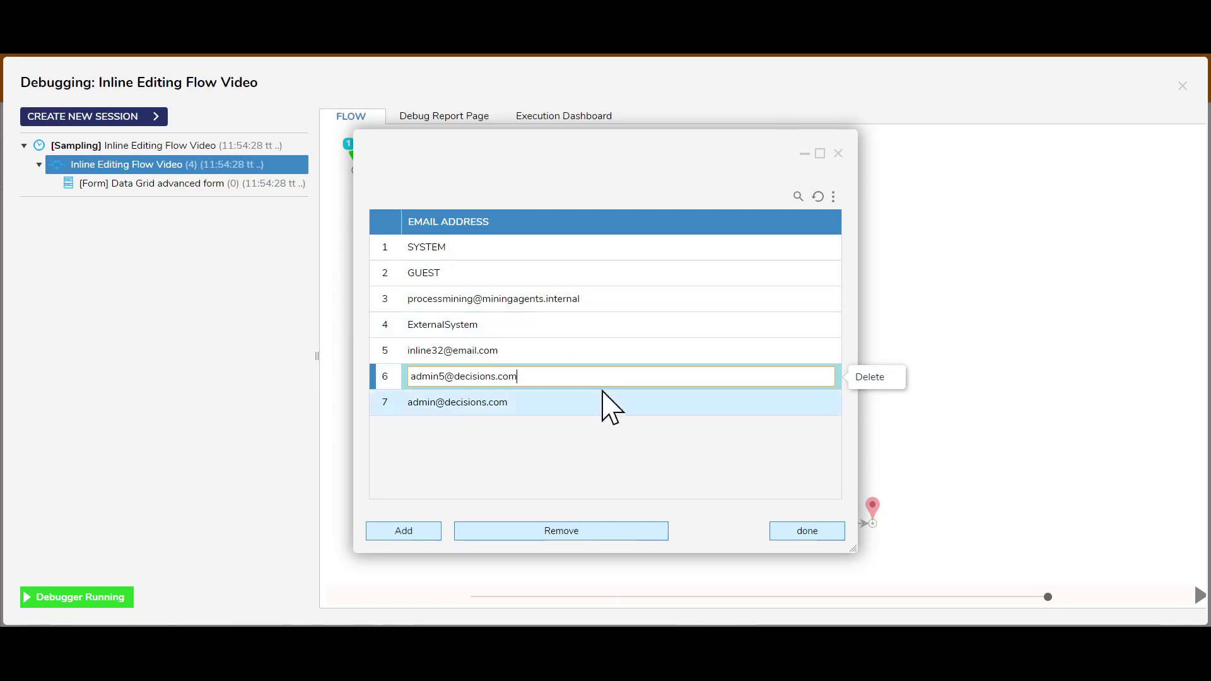
pyautogui.click(839, 154)
pyautogui.click(1182, 87)
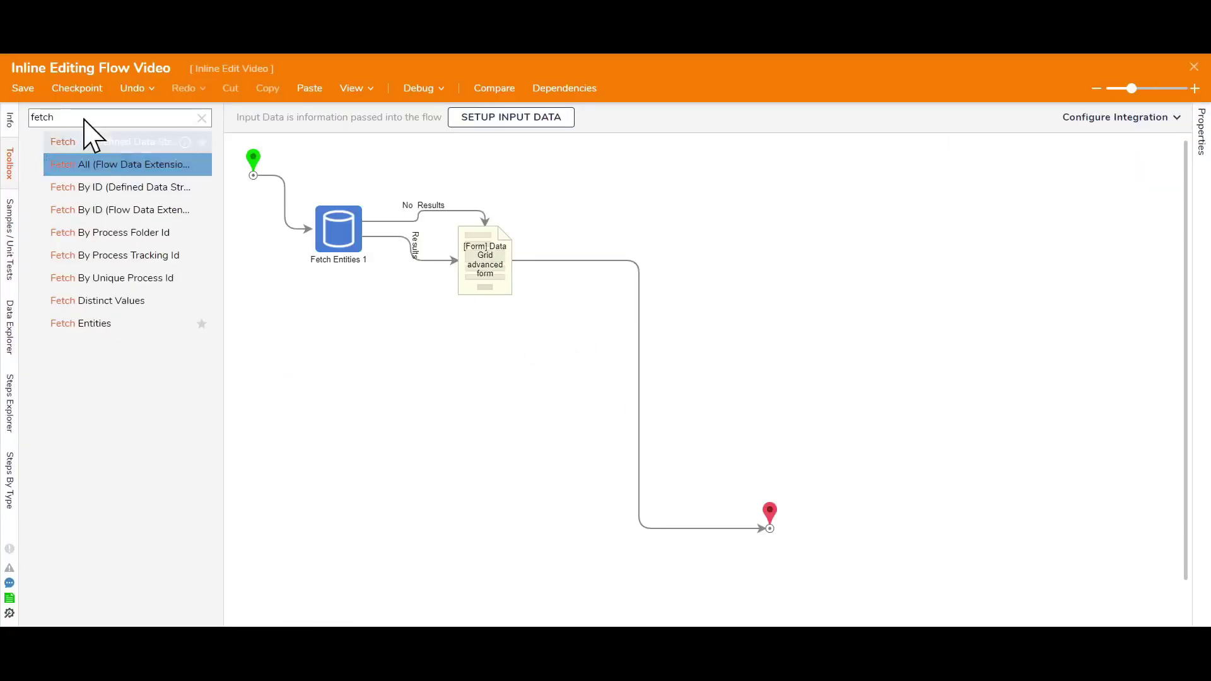
# Find the Save Entities step in the toolbox and place it on the connection between the form and the End step
pyautogui.click(201, 119)
pyautogui.click(139, 123)
pyautogui.write('save ent')
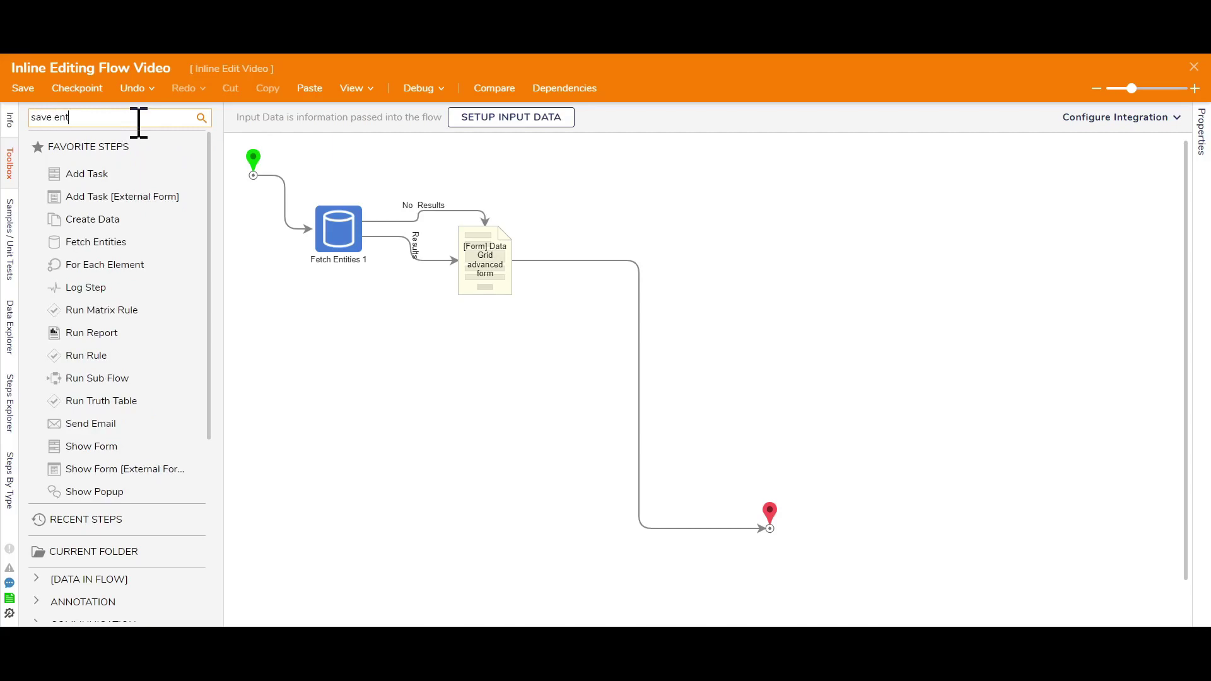
pyautogui.write('ities')
pyautogui.moveTo(127, 141); pyautogui.dragTo(610, 265)
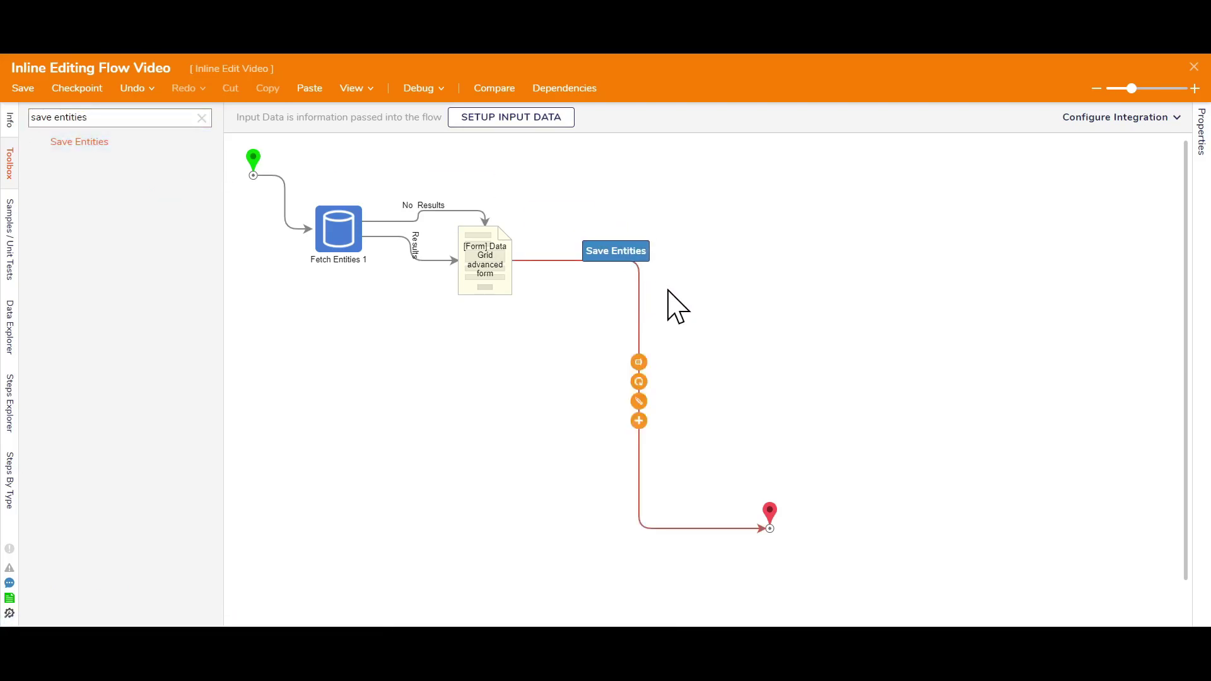
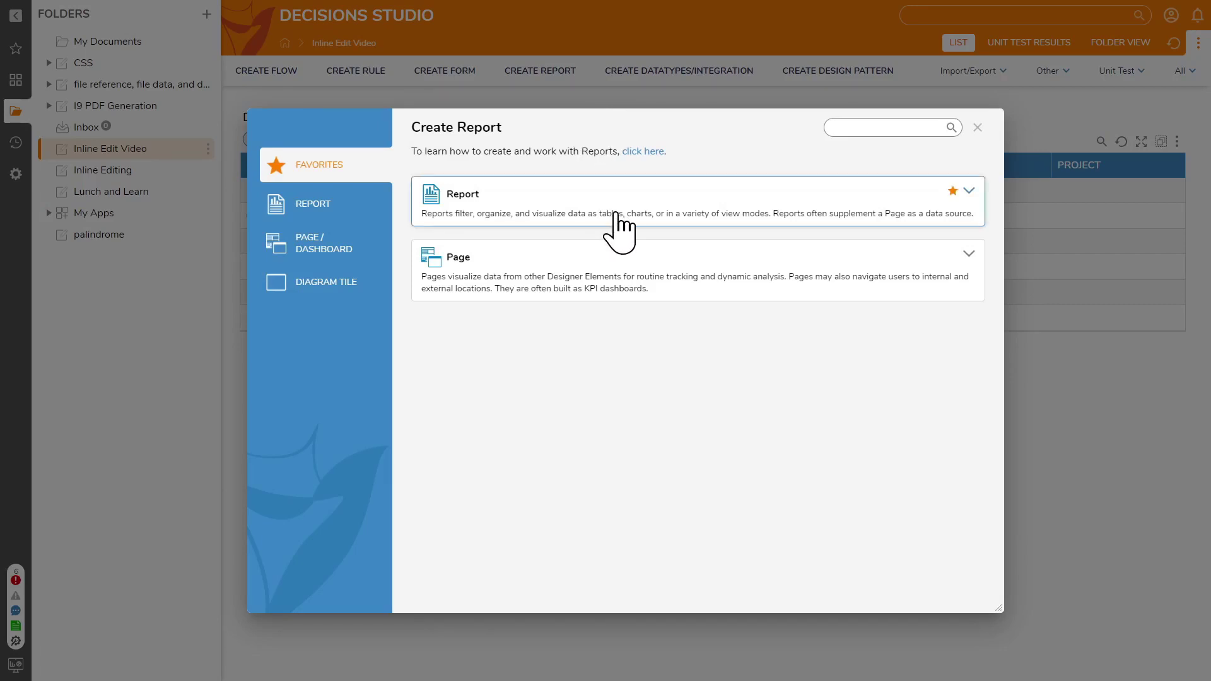
# Create a new report named "Inline Edit Report" in the Inline Edit Video folder
pyautogui.click(567, 206)
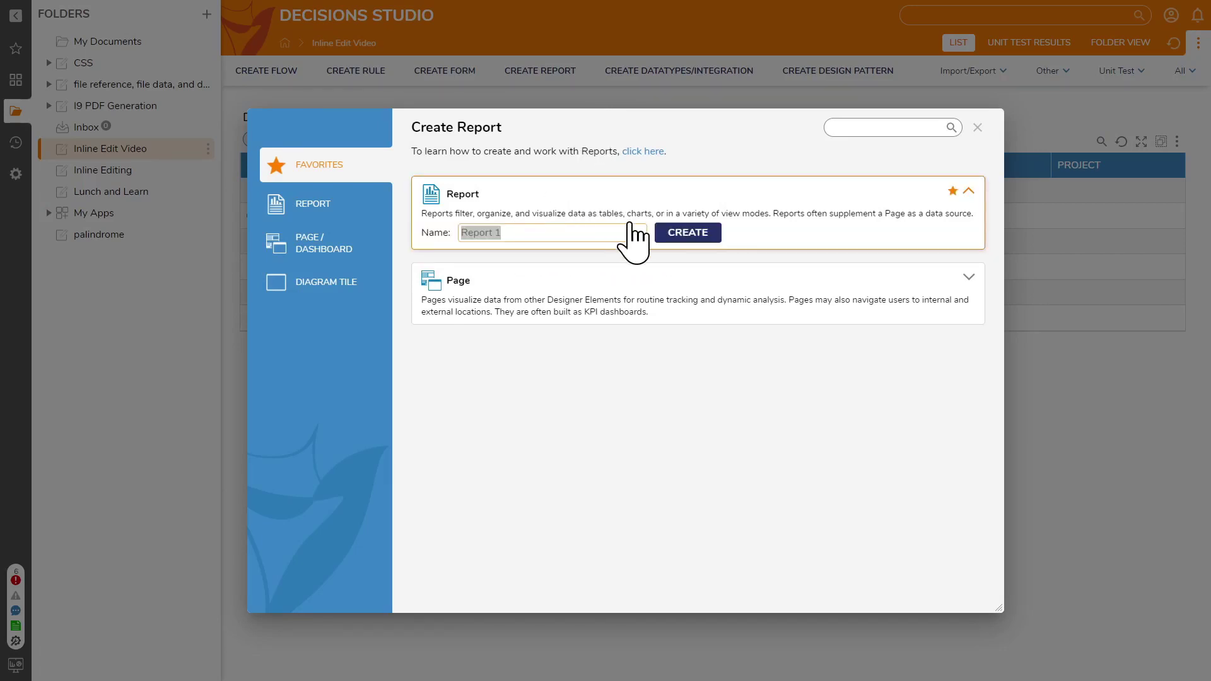
pyautogui.write('Inline')
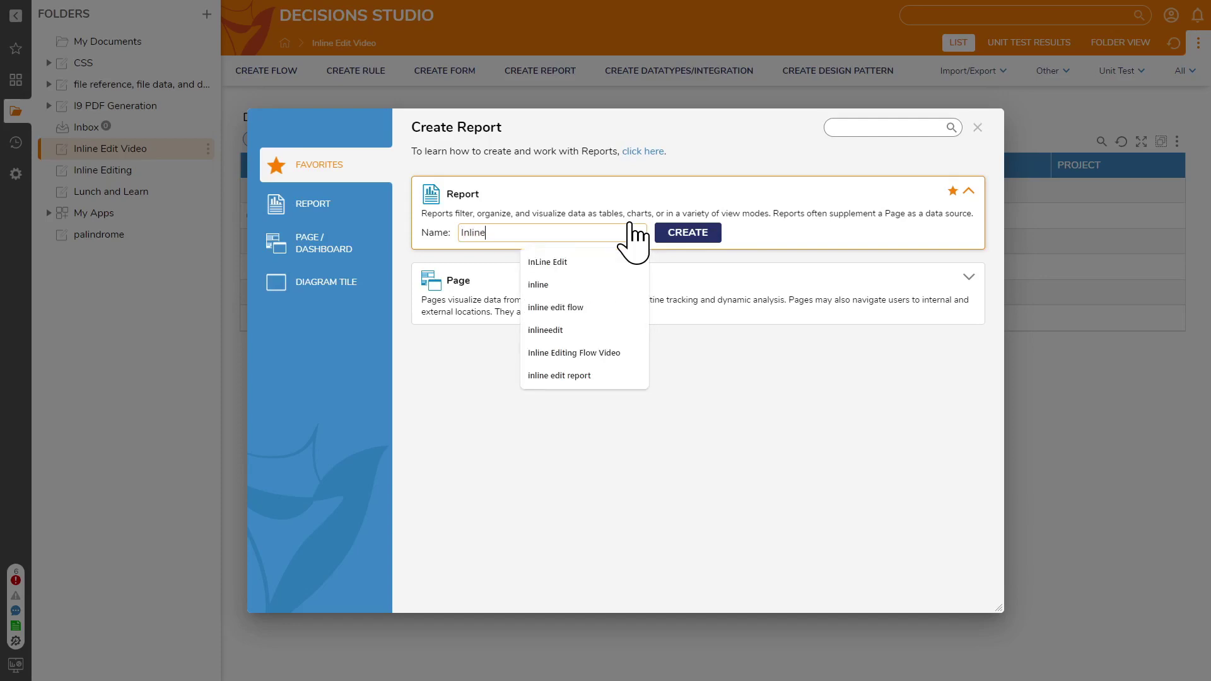
pyautogui.write(' Edit Repo')
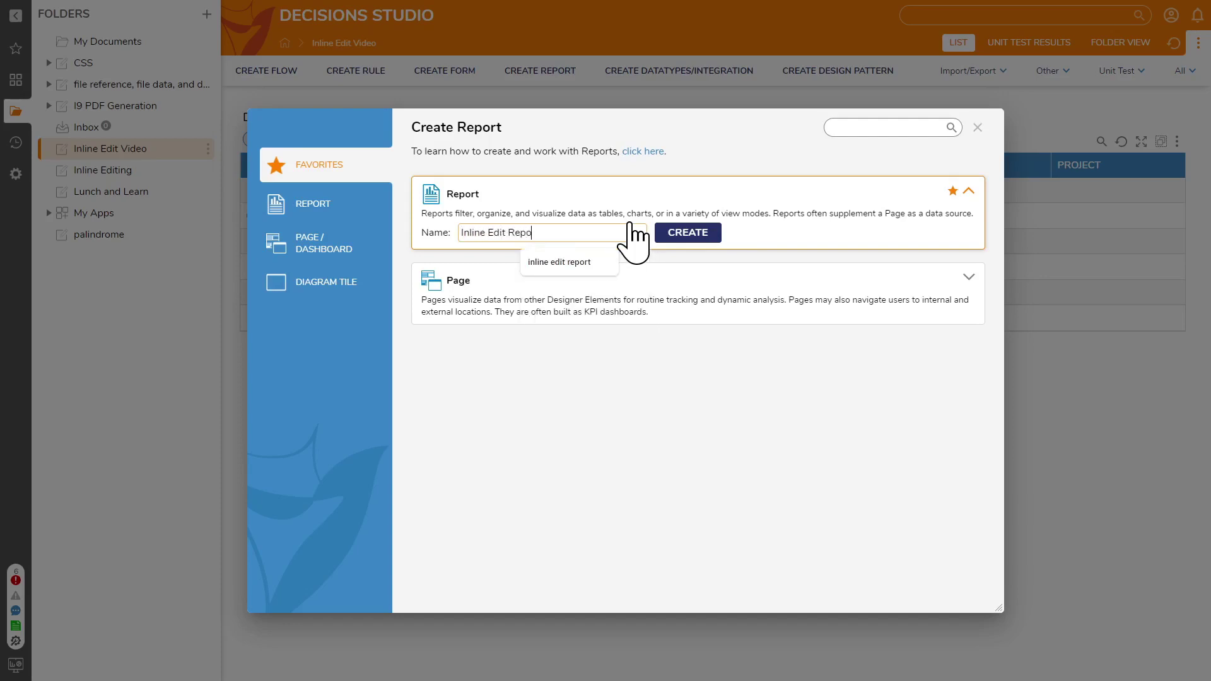
pyautogui.click(685, 233)
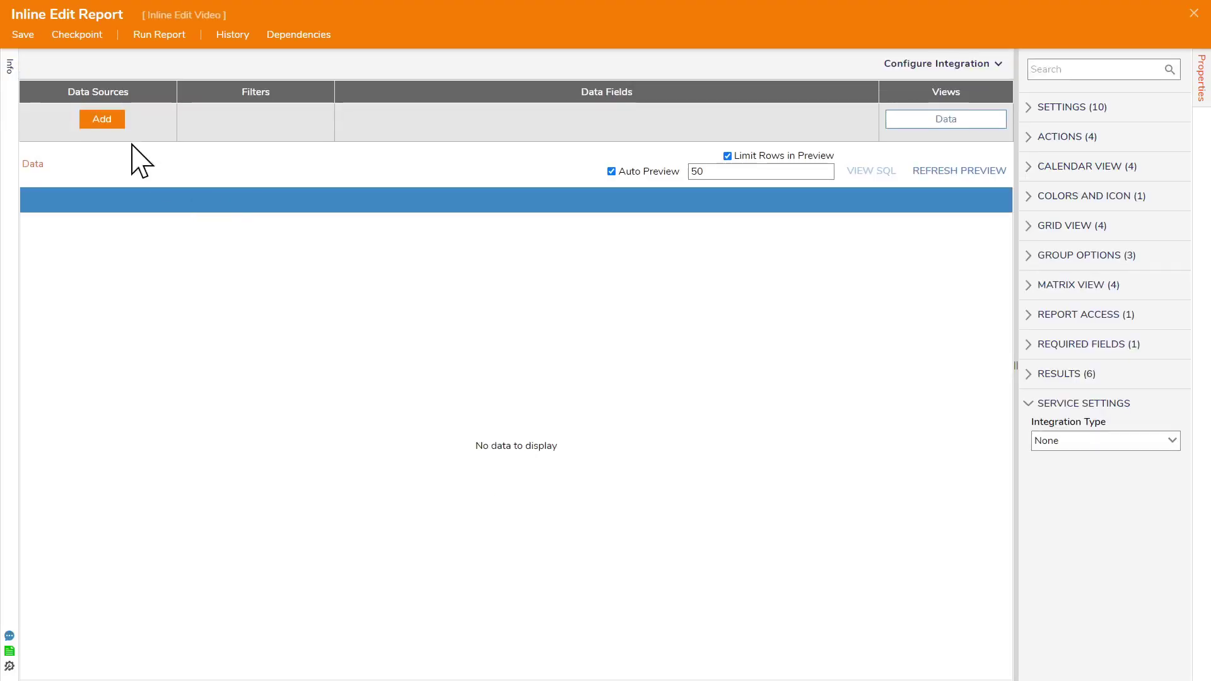
# Add Account Data Source as the report's data source
pyautogui.click(102, 122)
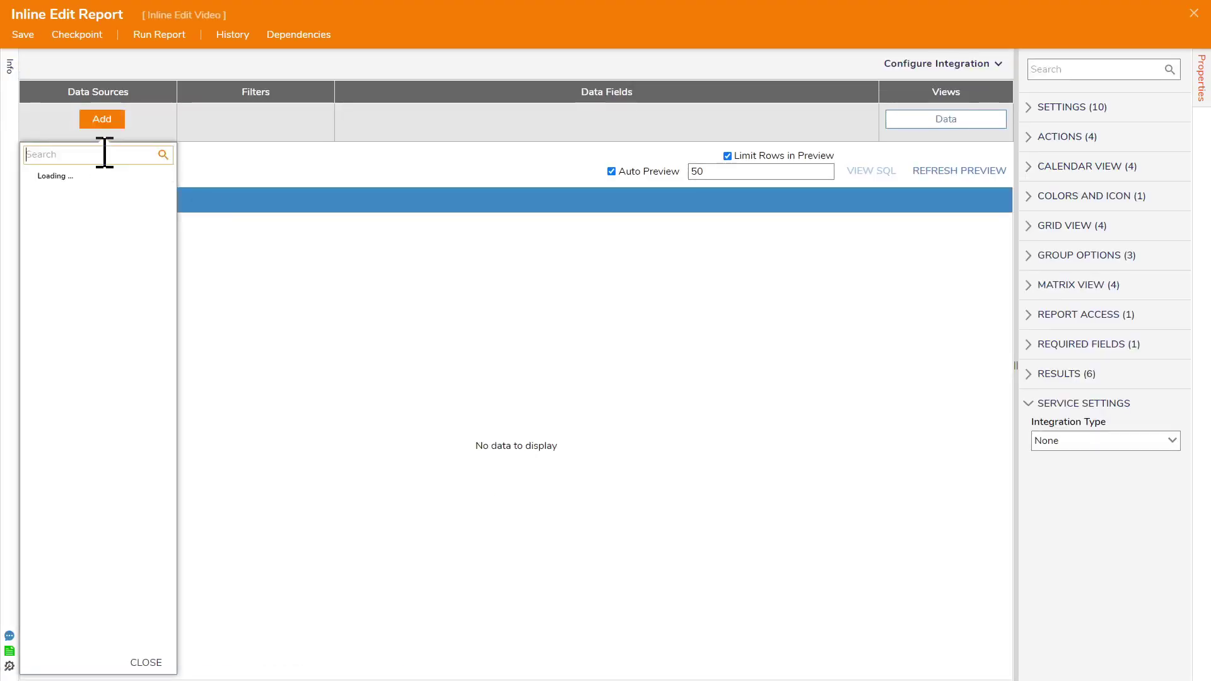
pyautogui.write('account')
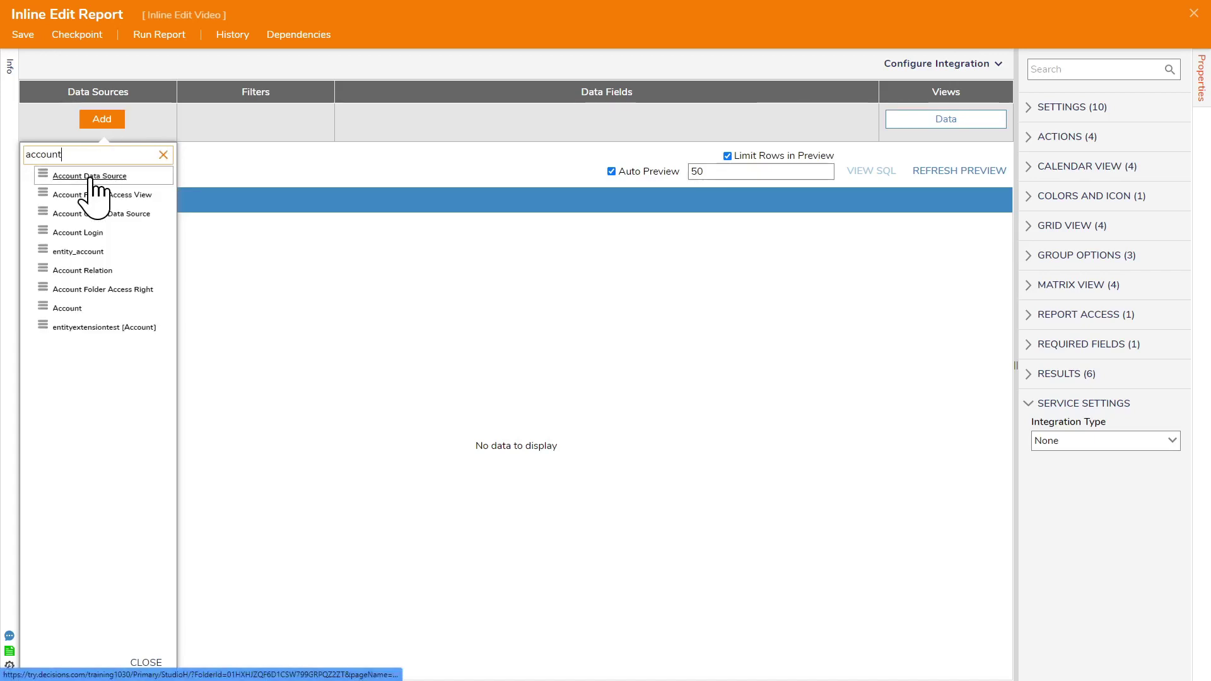
pyautogui.click(93, 176)
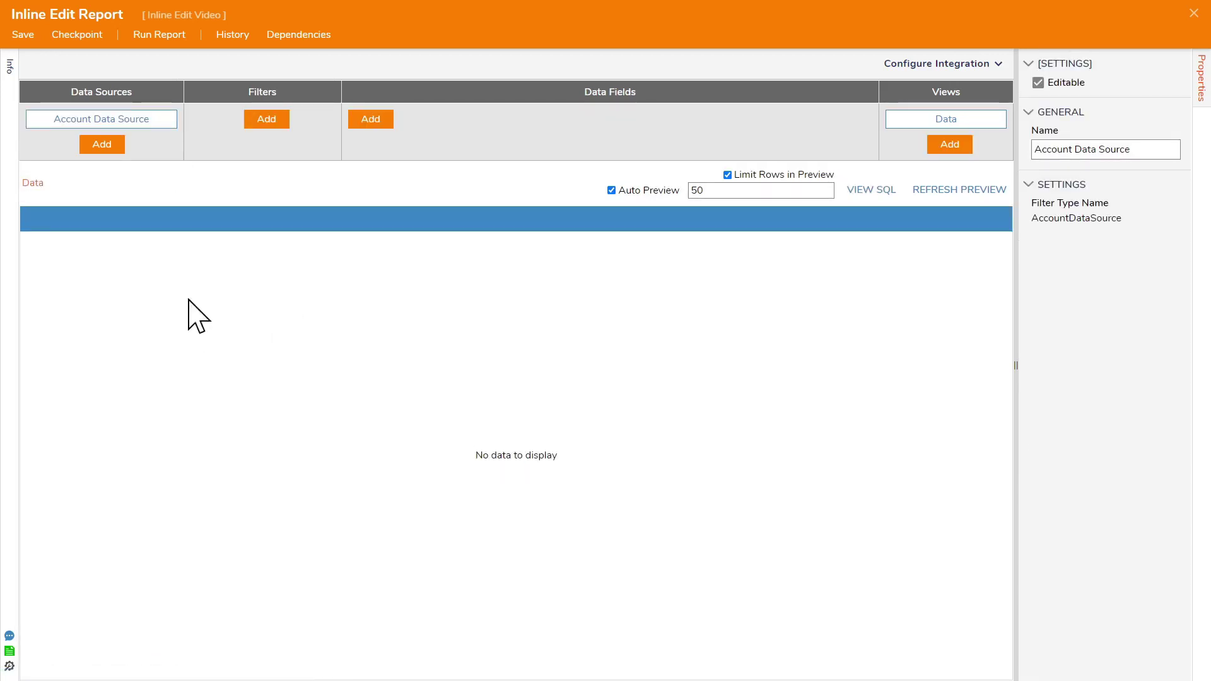
# Add the Email Address and Created On Date columns to the report's data fields
pyautogui.click(377, 124)
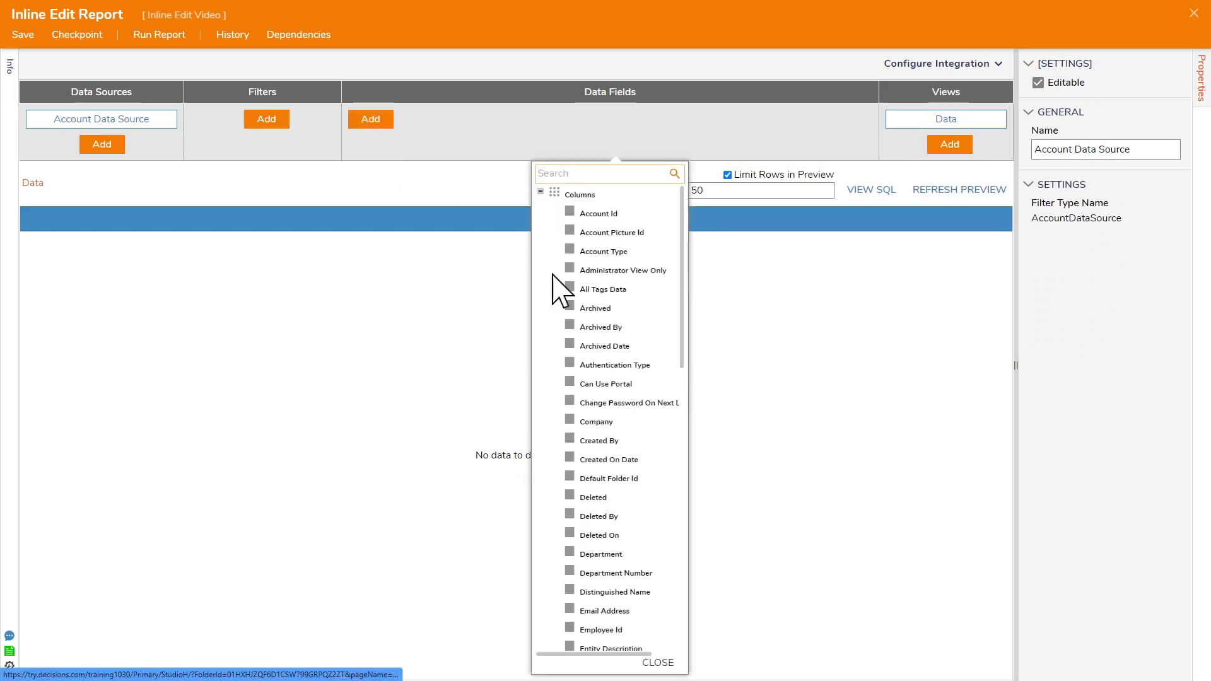
pyautogui.scroll(-2, 637, 543)
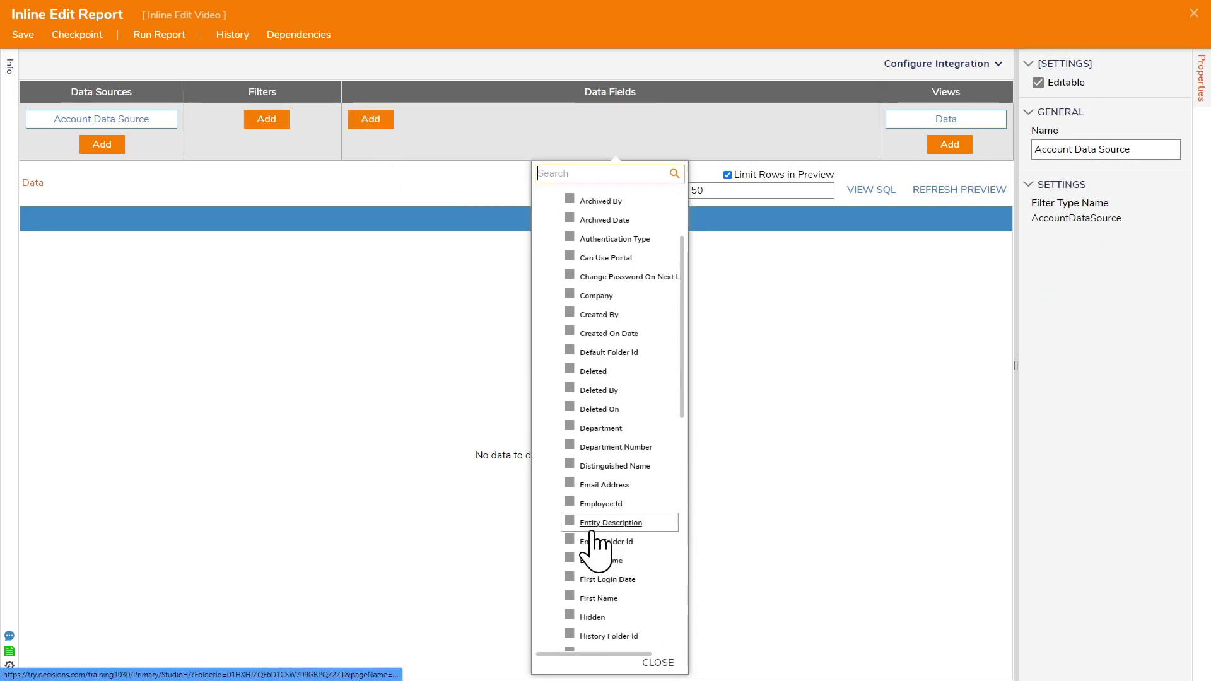
pyautogui.click(575, 487)
pyautogui.scroll(-2, 629, 470)
pyautogui.scroll(-3, 640, 479)
pyautogui.scroll(2, 631, 379)
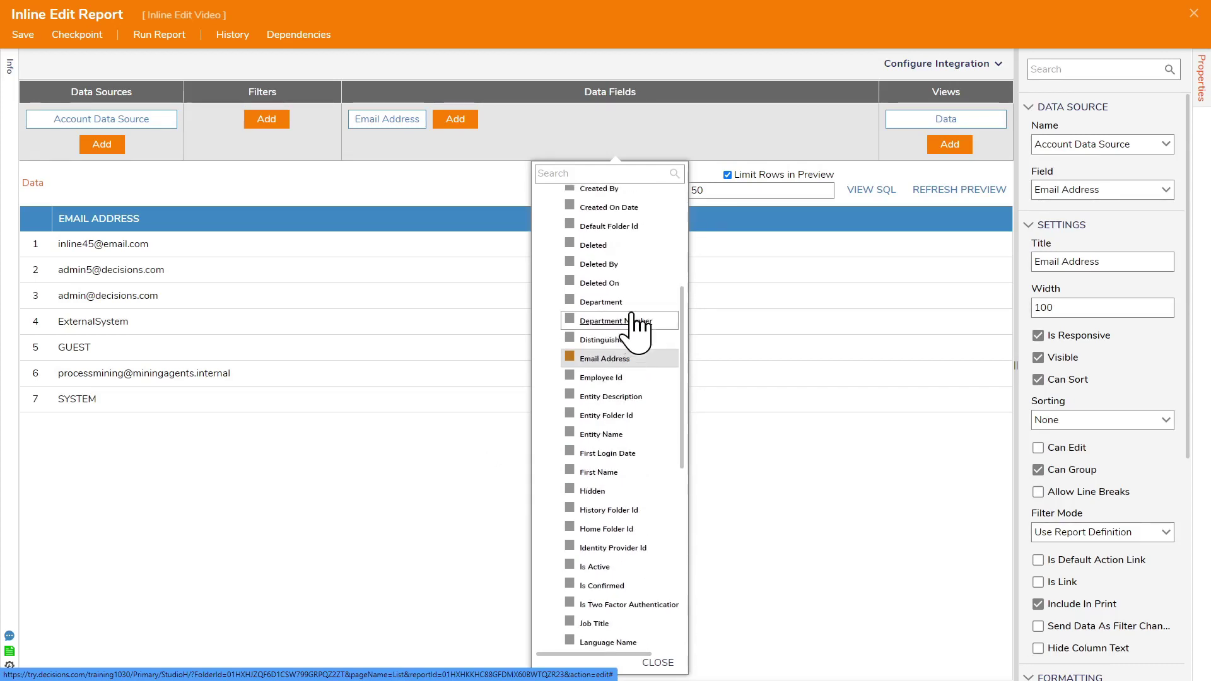
pyautogui.scroll(2, 650, 341)
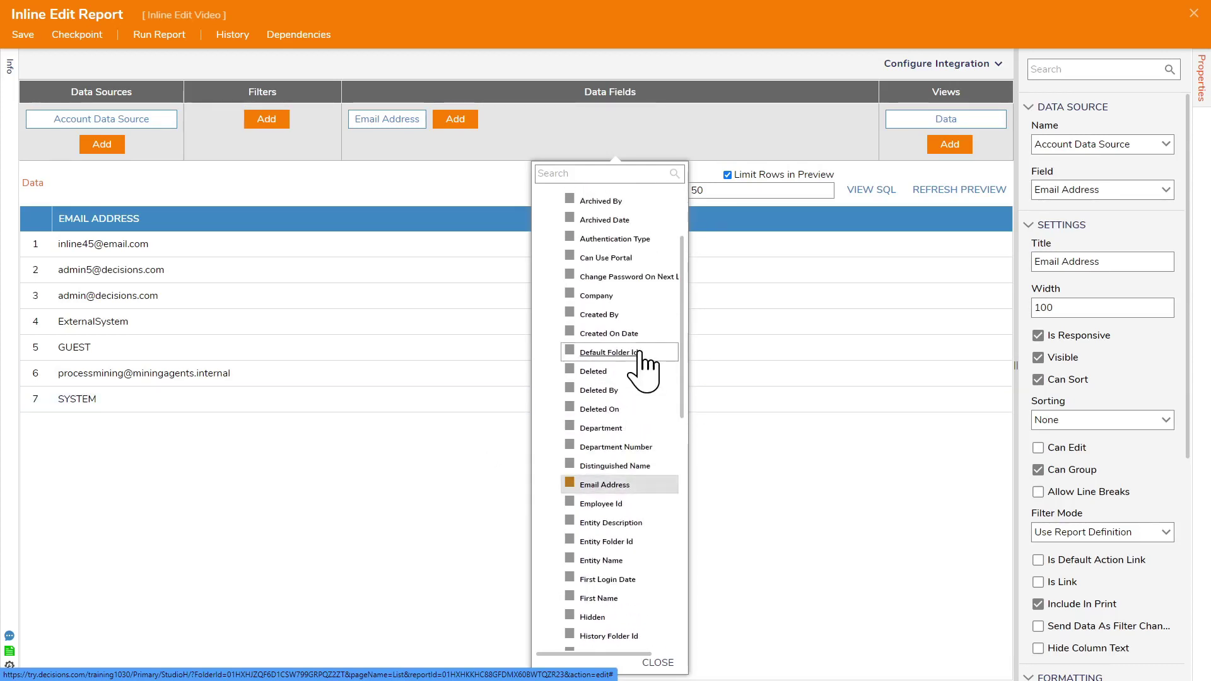
pyautogui.click(571, 333)
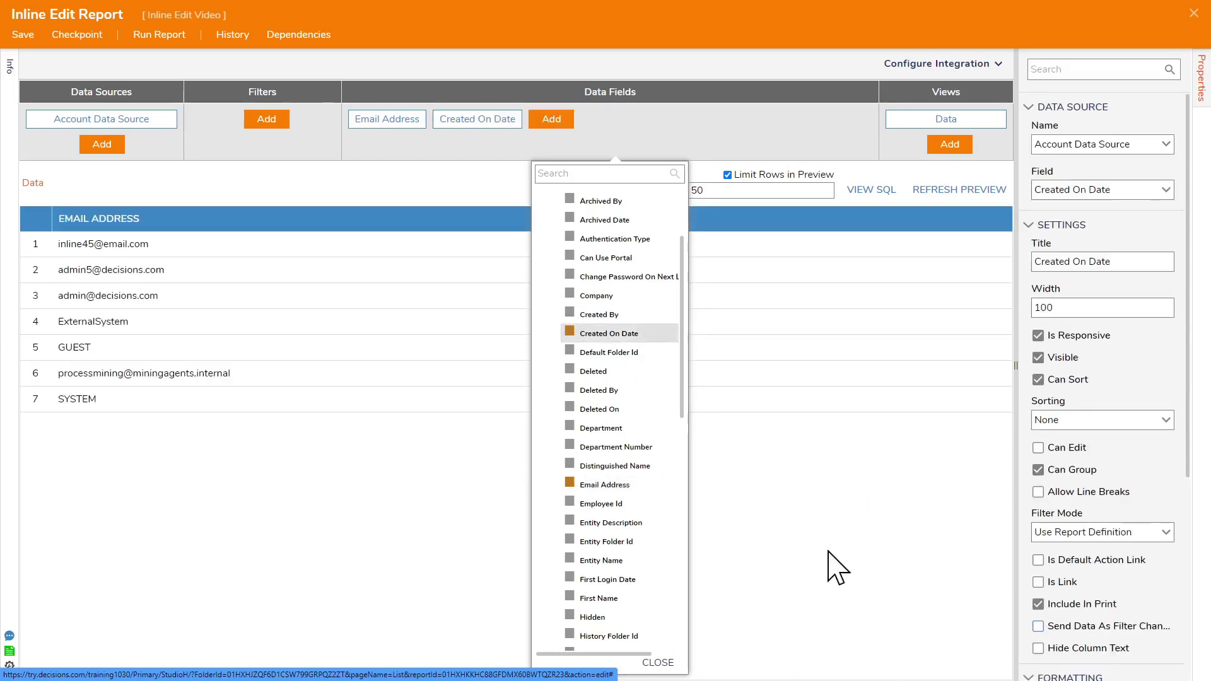
pyautogui.click(658, 663)
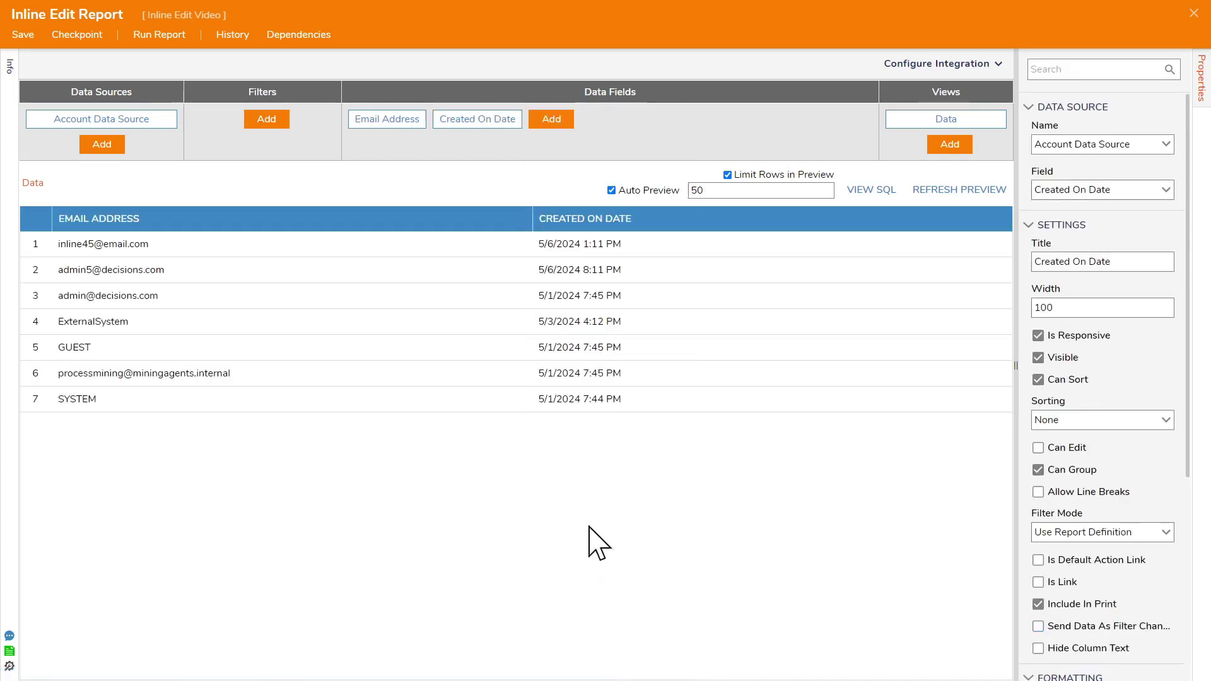
# Make the report's grid view editable in the report-level properties
pyautogui.click(503, 146)
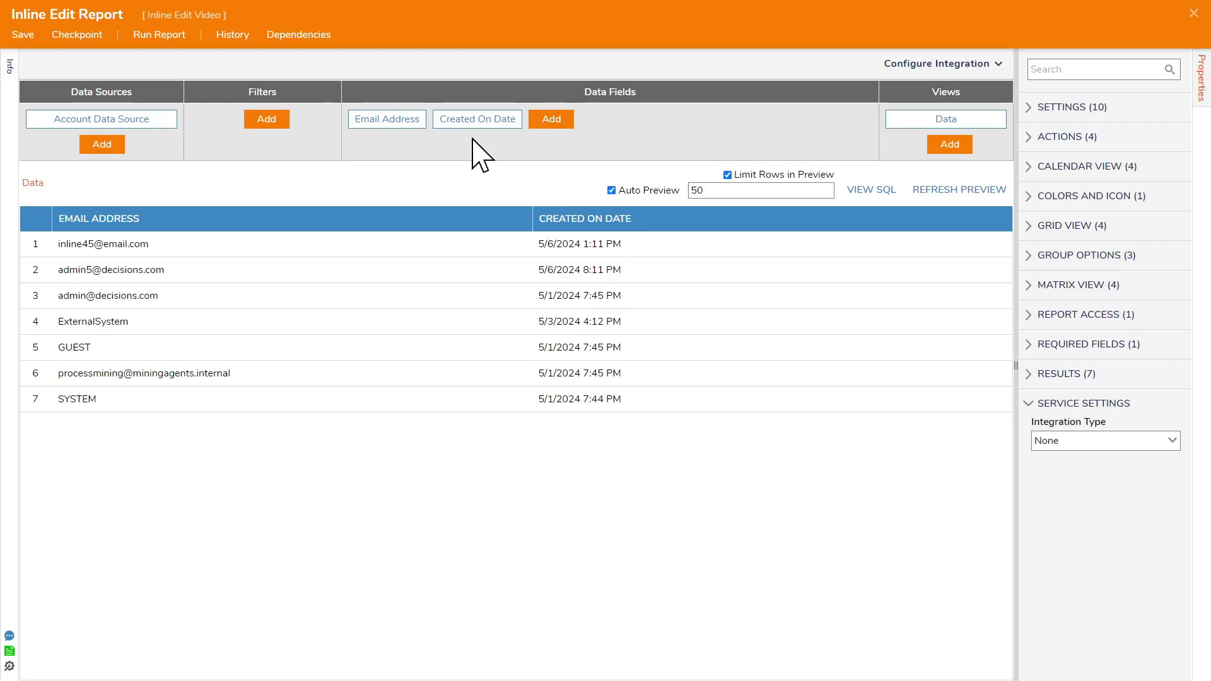
pyautogui.click(1036, 111)
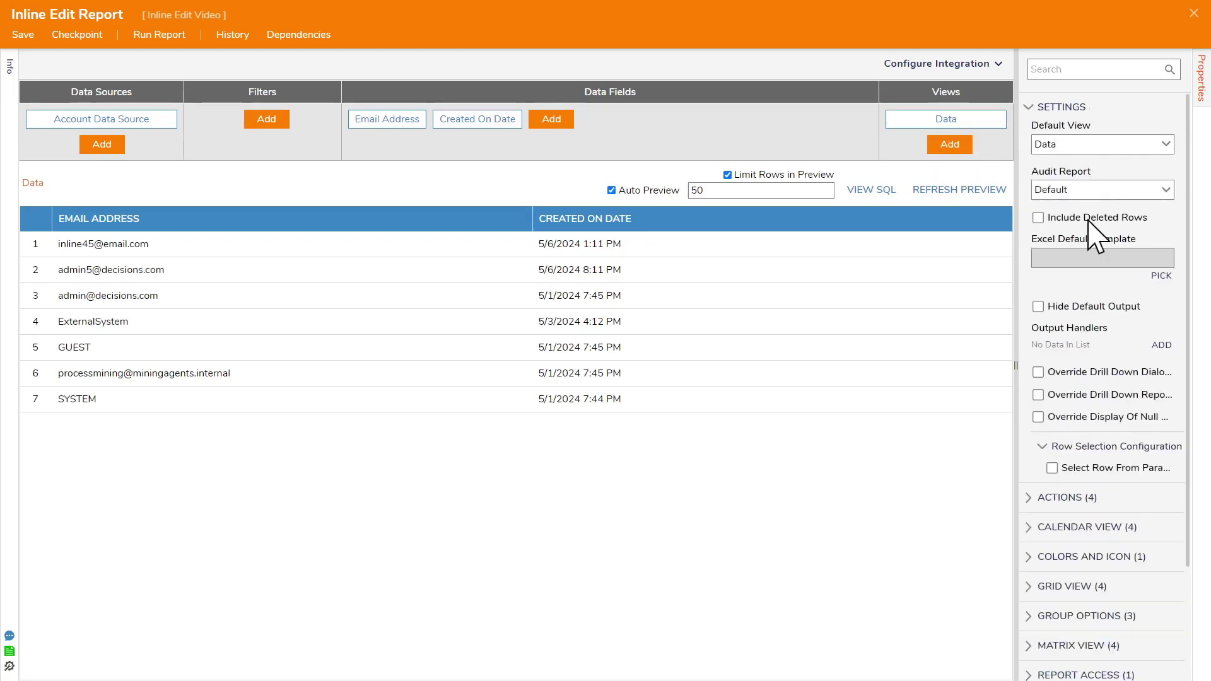
pyautogui.scroll(-2, 1118, 492)
pyautogui.click(1048, 458)
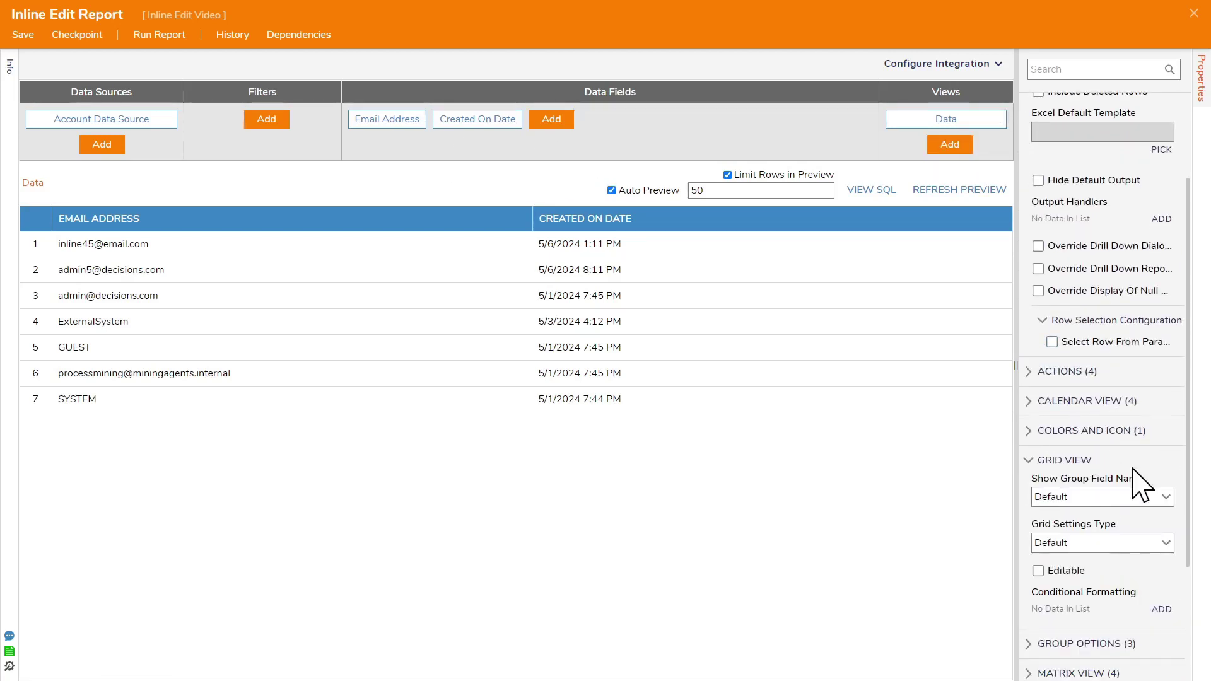
pyautogui.scroll(-1, 1111, 470)
pyautogui.scroll(-2, 1098, 454)
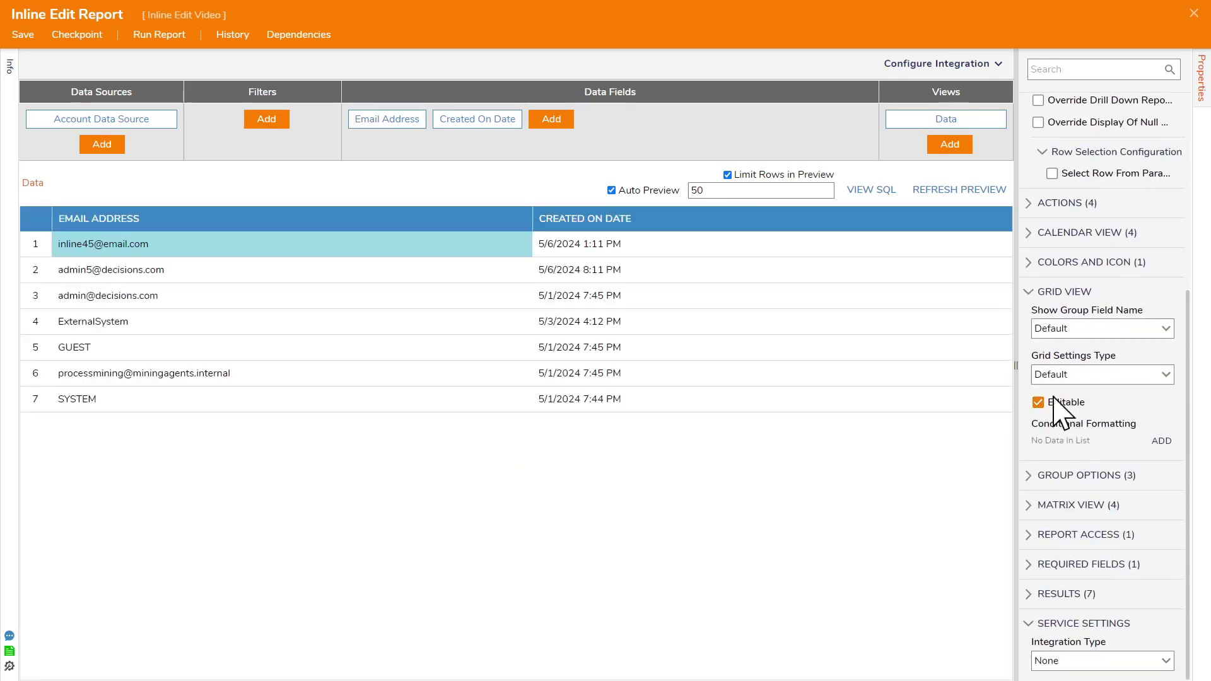
# Enable Can Edit for the Email Address field and try the same option on the Created On Date field
pyautogui.click(383, 122)
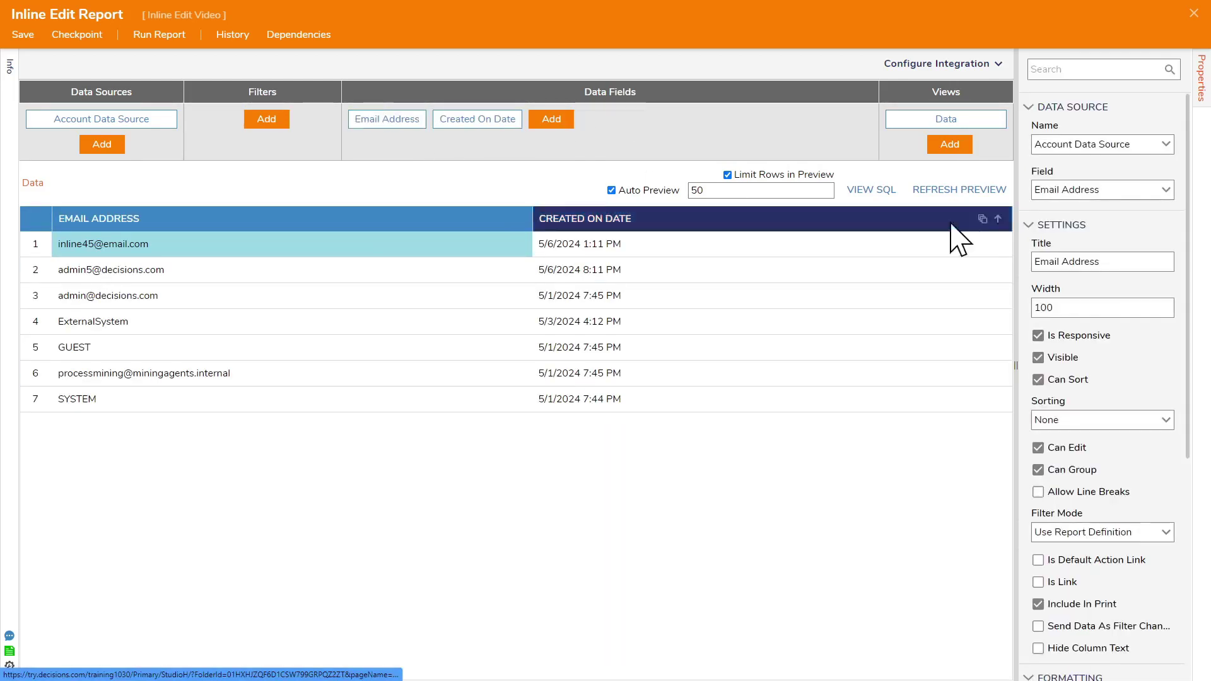
pyautogui.scroll(-3, 1136, 407)
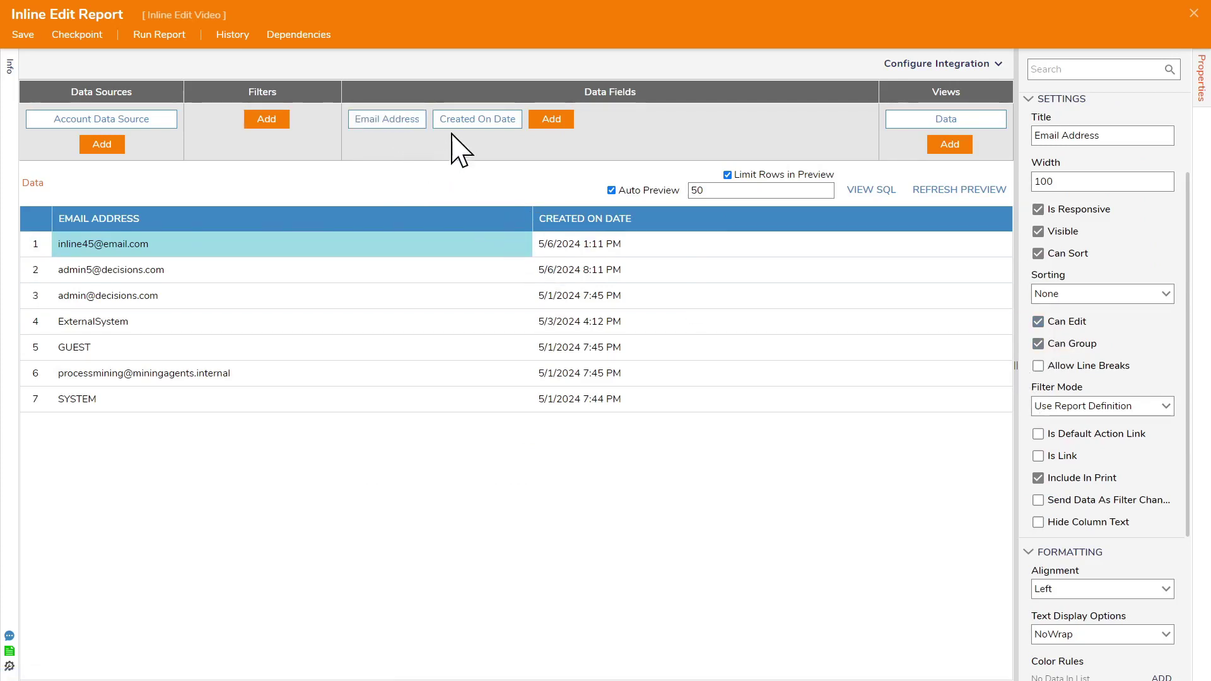
pyautogui.click(467, 121)
pyautogui.click(1059, 449)
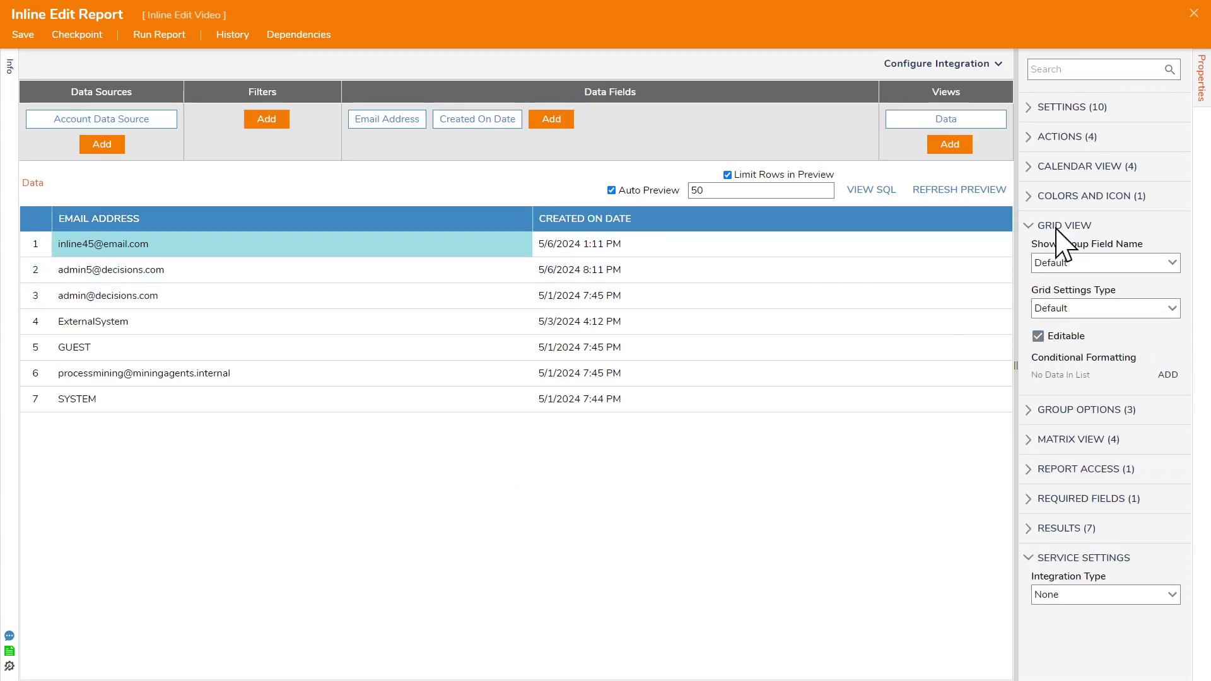
# Set the grid view's Grid Settings Type to Specified and Row Left Click Action Type to No Actions, and save the report
pyautogui.click(1168, 309)
pyautogui.click(1106, 354)
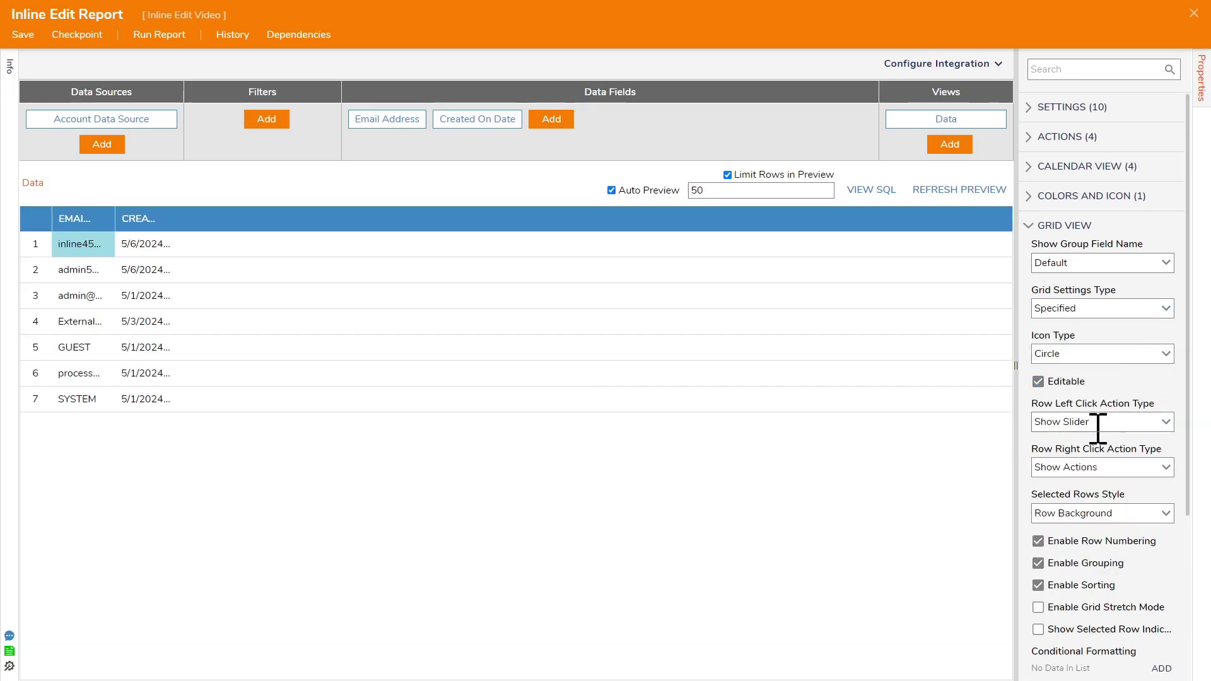
pyautogui.click(1166, 422)
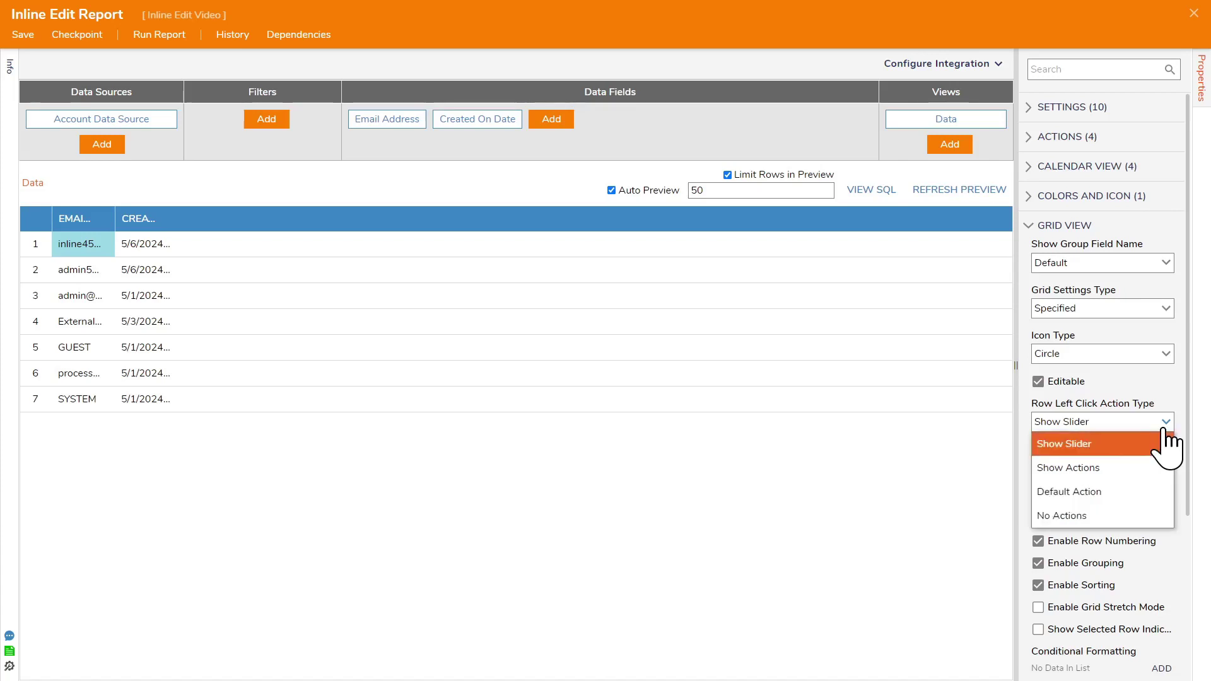
pyautogui.click(1066, 512)
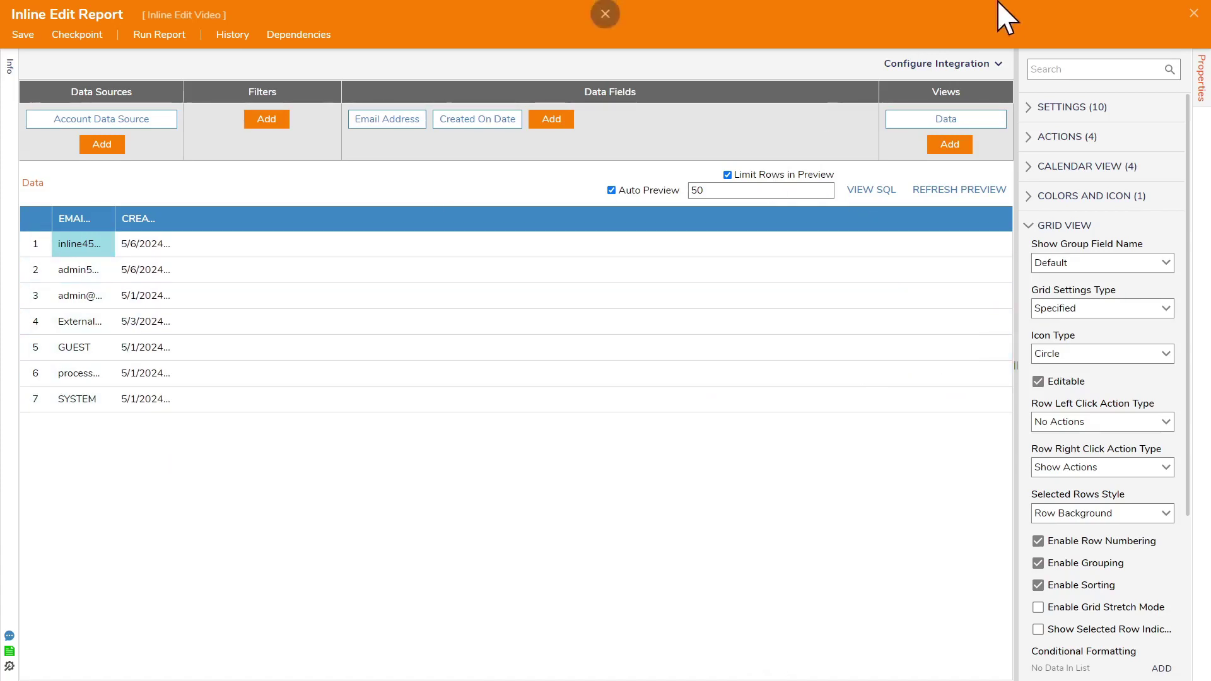
pyautogui.click(23, 37)
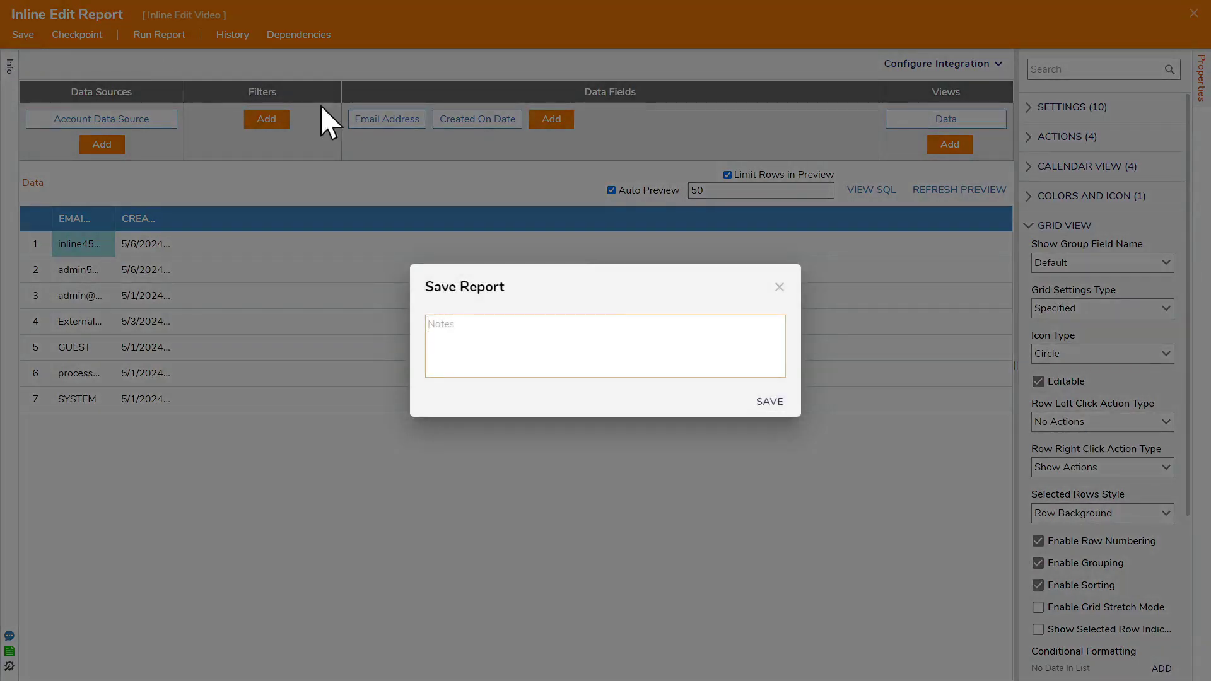
pyautogui.click(773, 406)
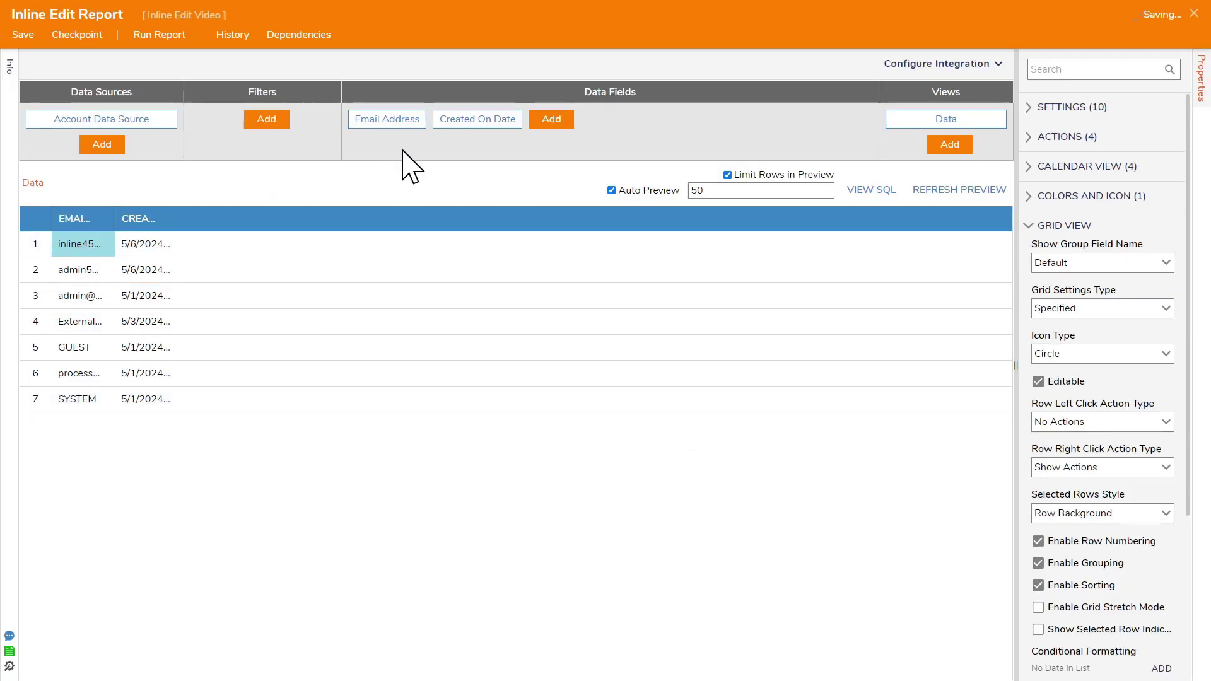
# Widen the Email Address and Created On Date columns until their contents fit, and save and close the report
pyautogui.moveTo(115, 219); pyautogui.dragTo(517, 219)
pyautogui.click(23, 34)
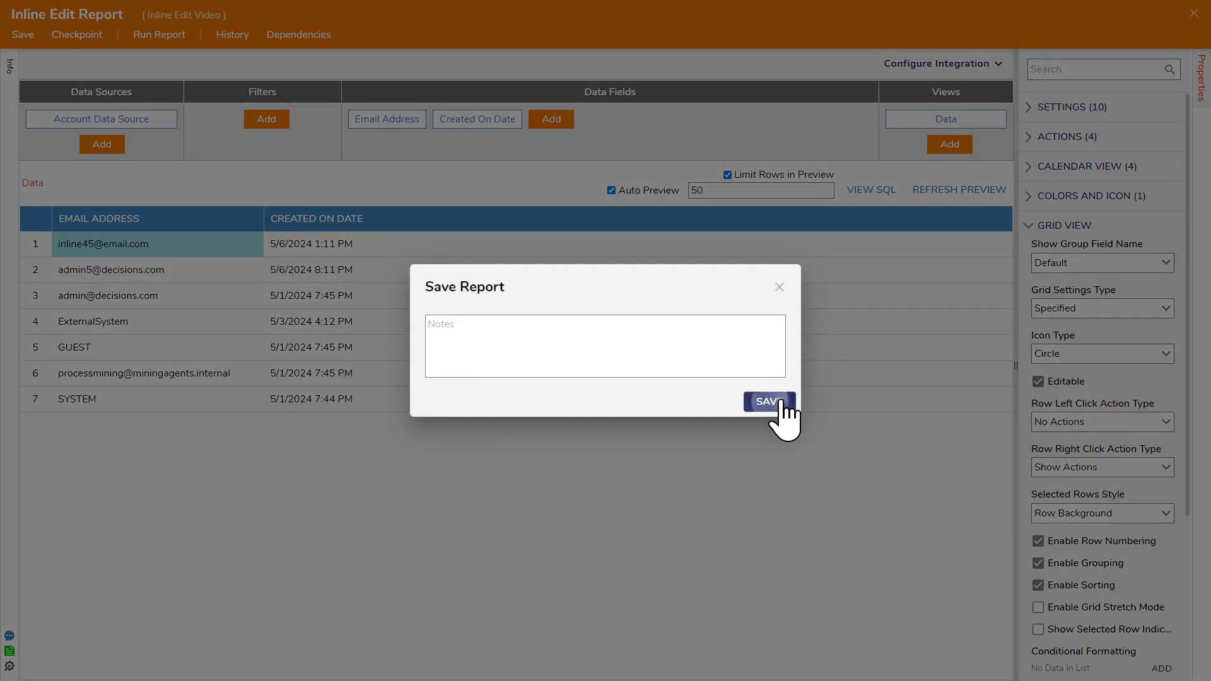
pyautogui.click(769, 400)
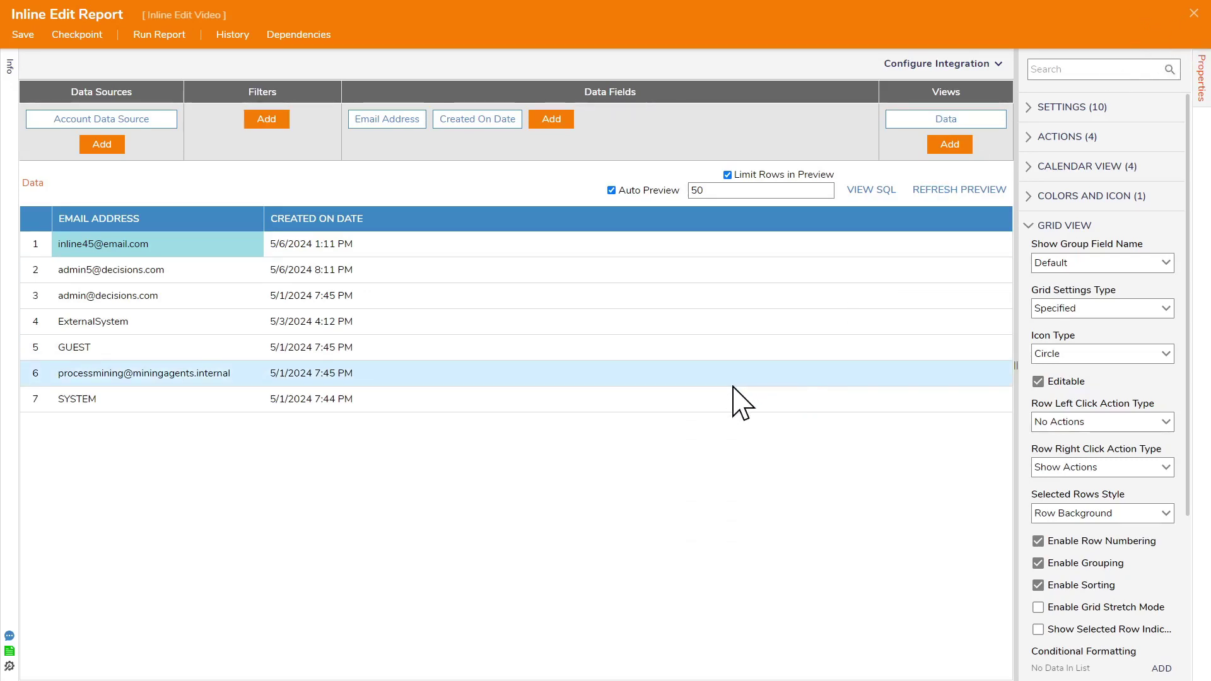
pyautogui.click(1192, 14)
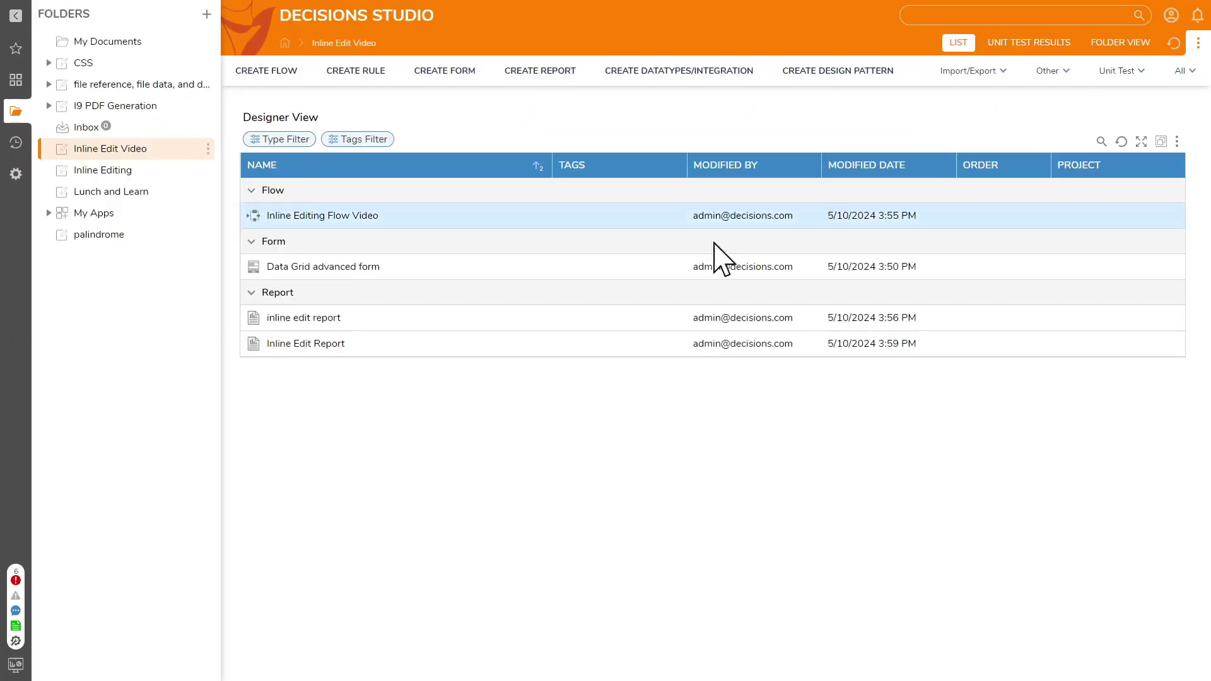
# Create a regular folder named "Inline Edit Dashboard" at the root level
pyautogui.rightClick(135, 151)
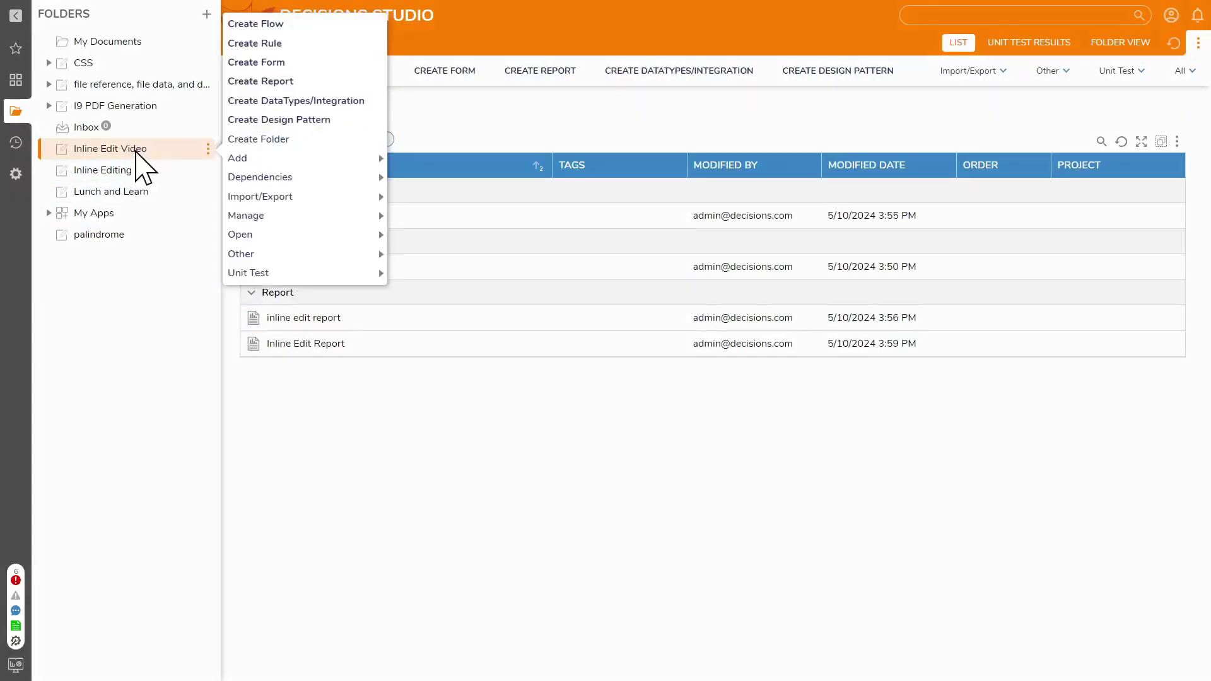
pyautogui.click(208, 18)
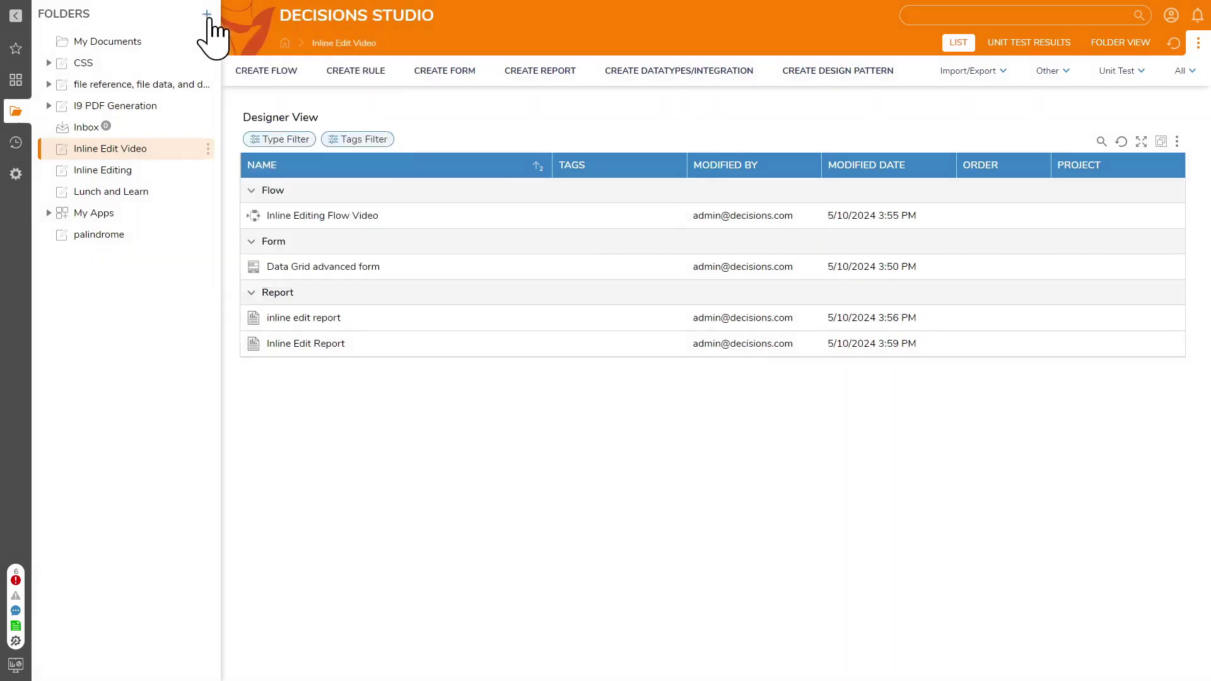
pyautogui.click(209, 16)
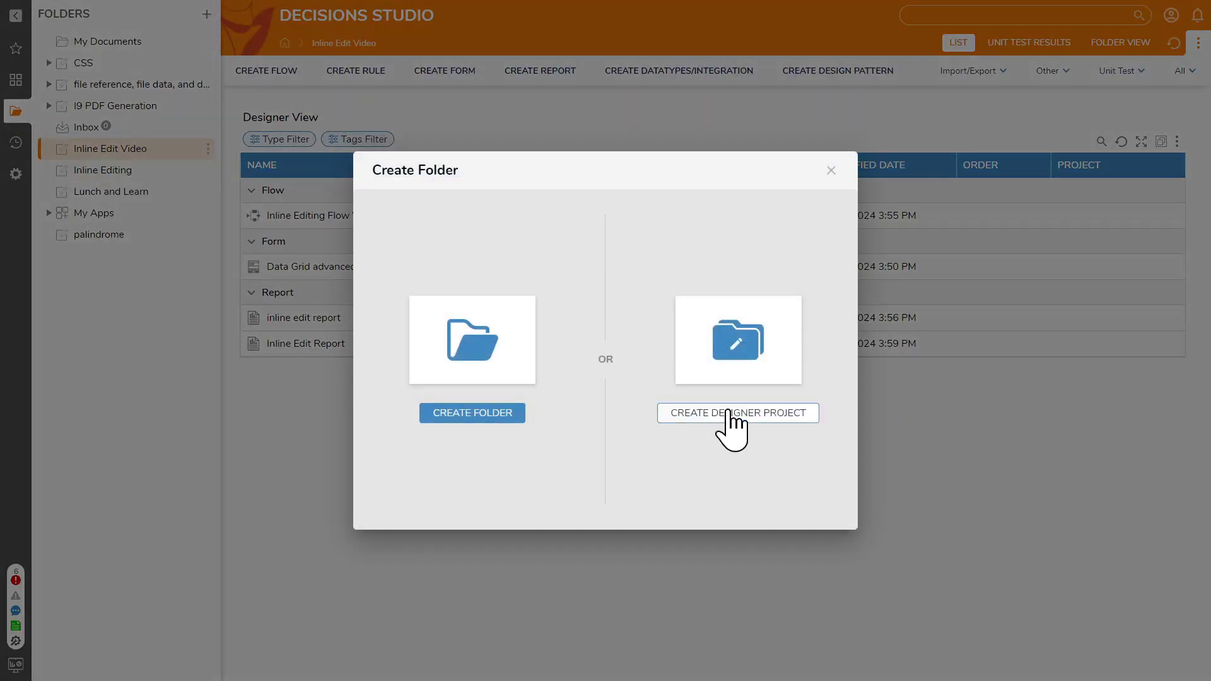
pyautogui.click(491, 417)
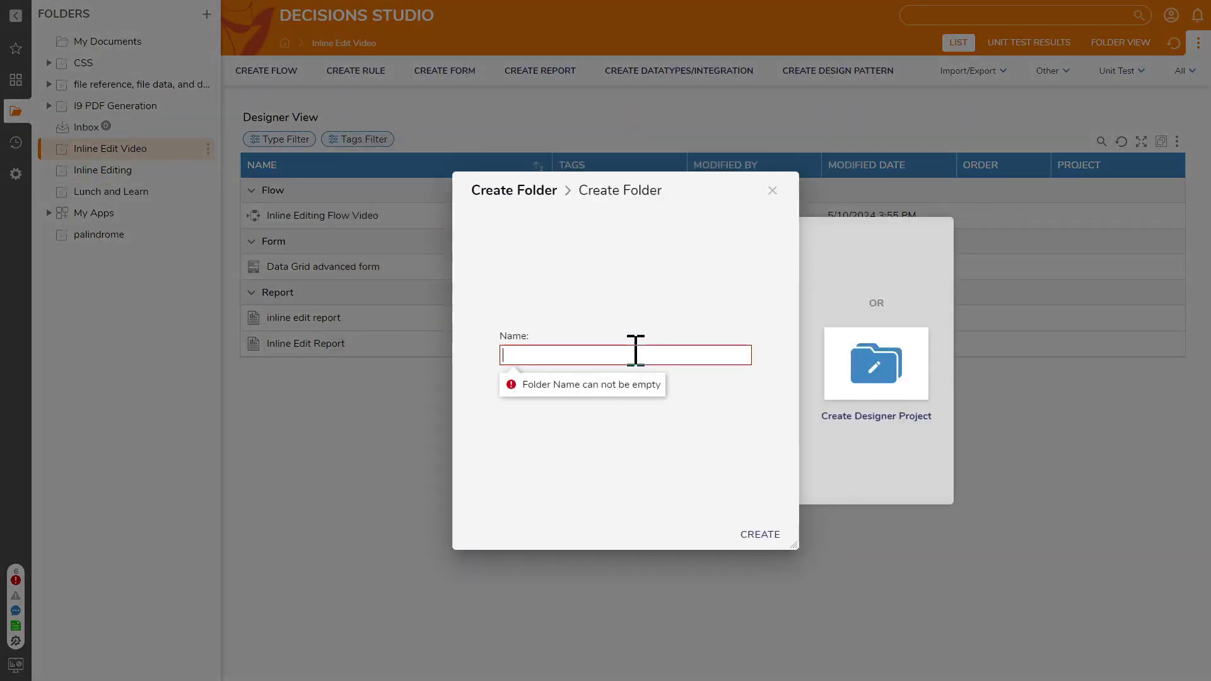
pyautogui.write('Inline Edit Dashboard')
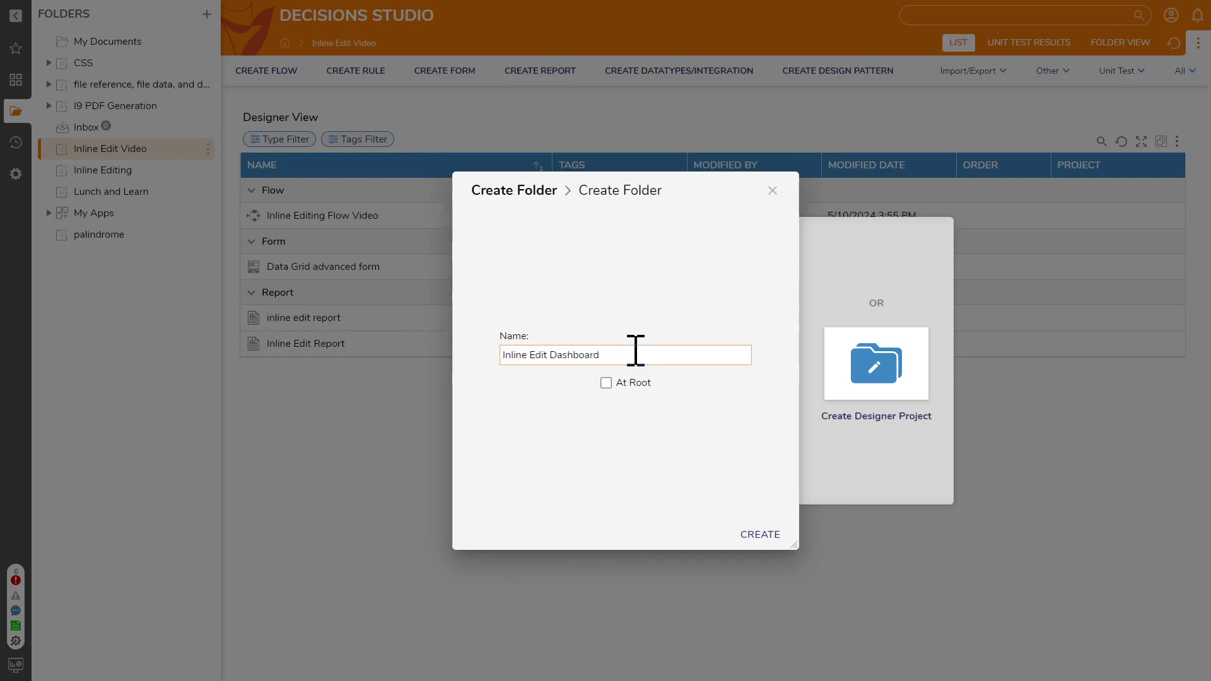
pyautogui.click(608, 382)
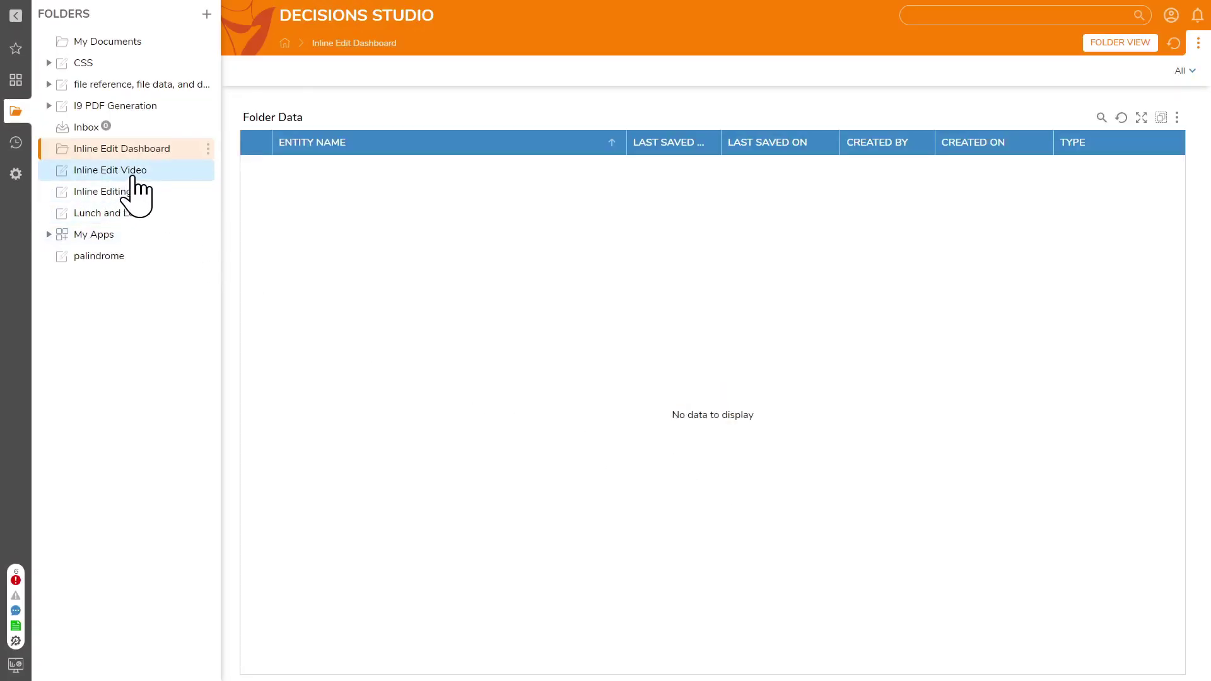
# Create a page named "Dashboard information for inline editing" in the Inline Edit Video folder
pyautogui.click(135, 187)
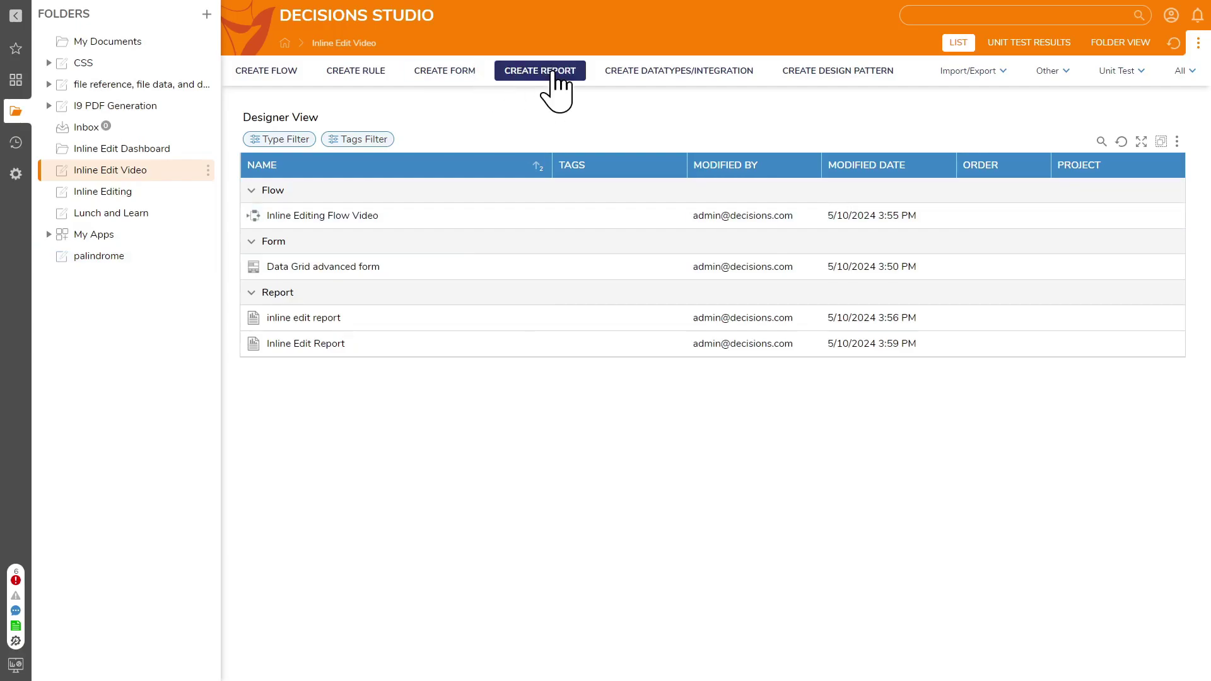
pyautogui.click(546, 71)
pyautogui.click(528, 268)
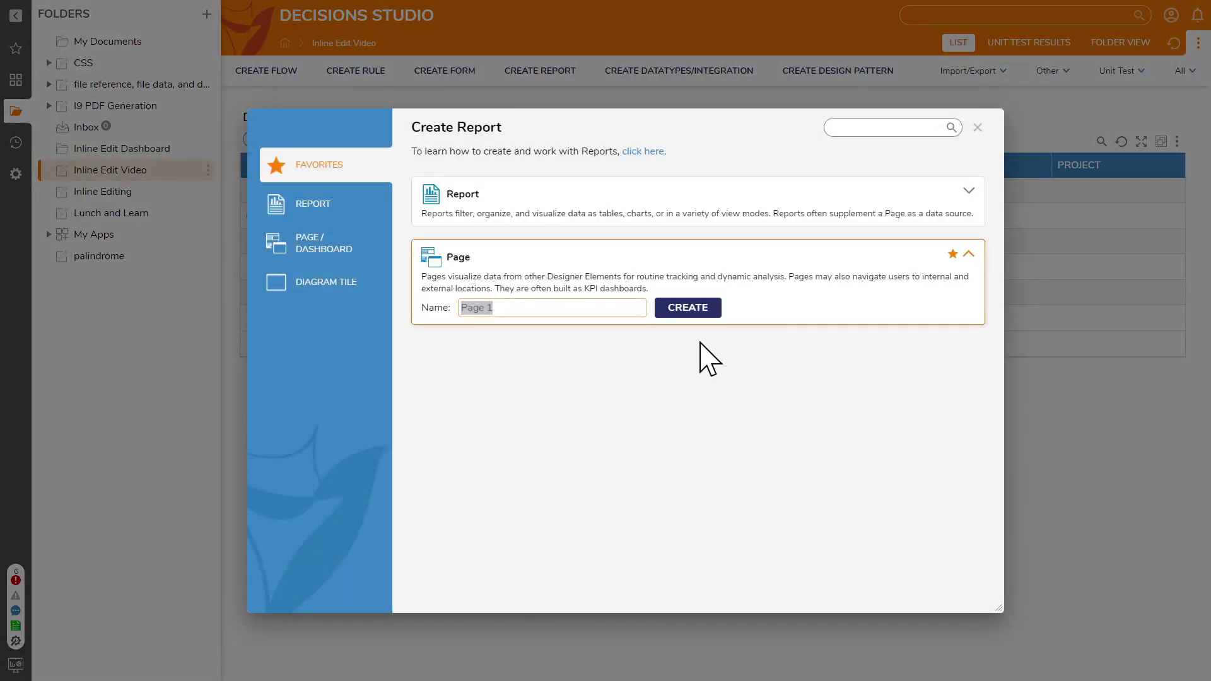
pyautogui.write('Dashboard information for inlin')
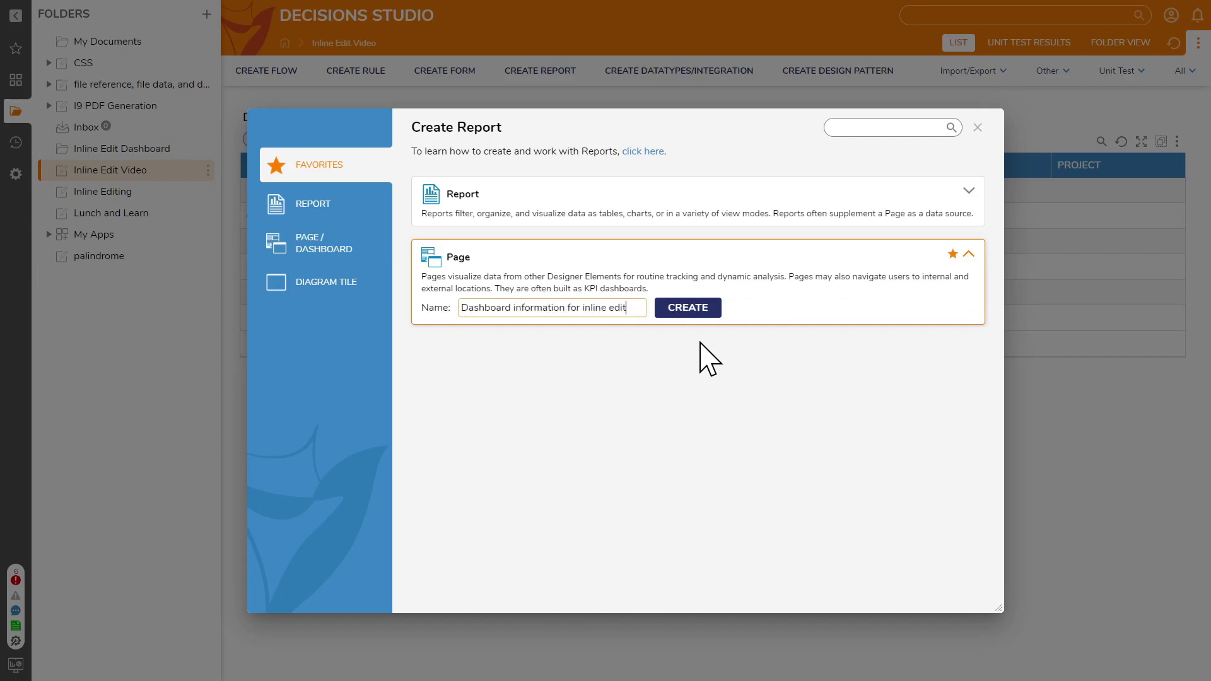
pyautogui.click(685, 310)
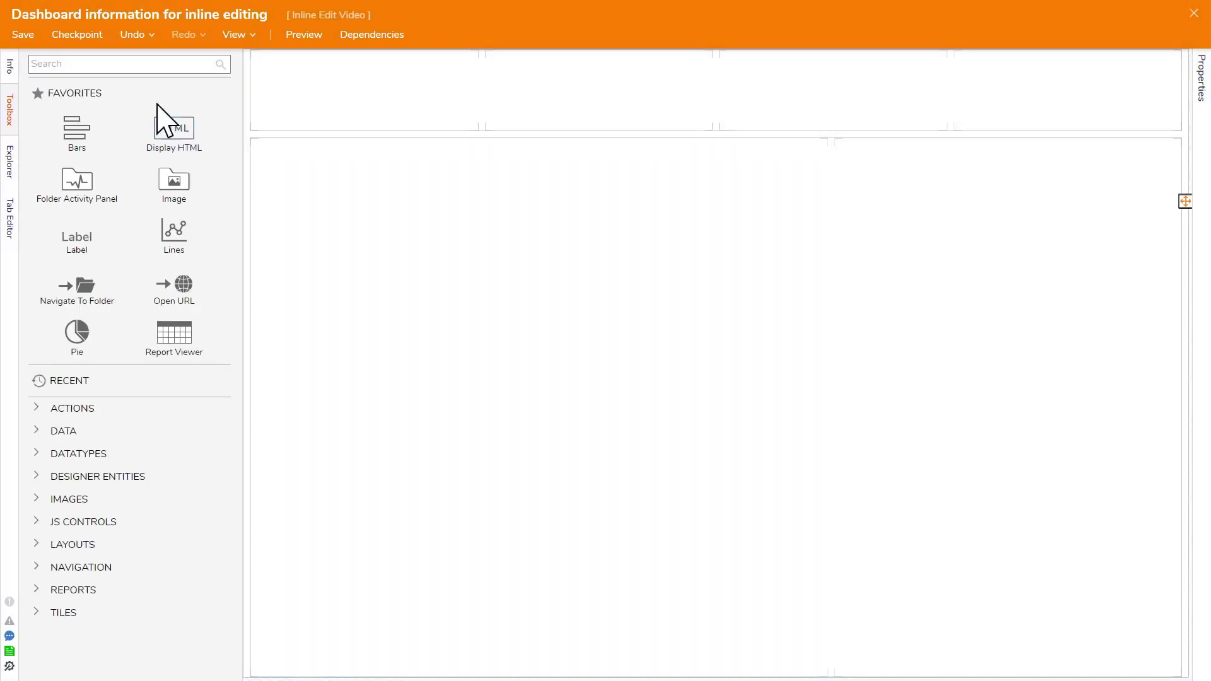
# Add a Report Viewer to the large area of the page and assign the existing Inline Edit Report as its default report
pyautogui.click(146, 71)
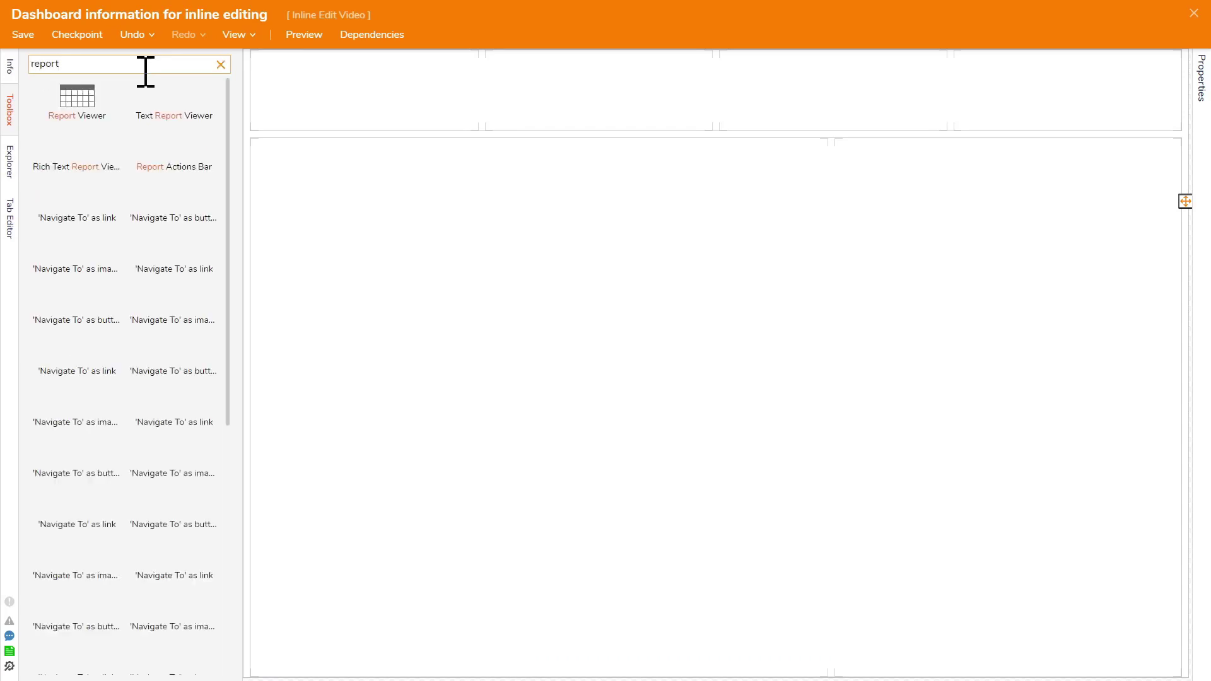
pyautogui.moveTo(80, 91); pyautogui.dragTo(511, 328)
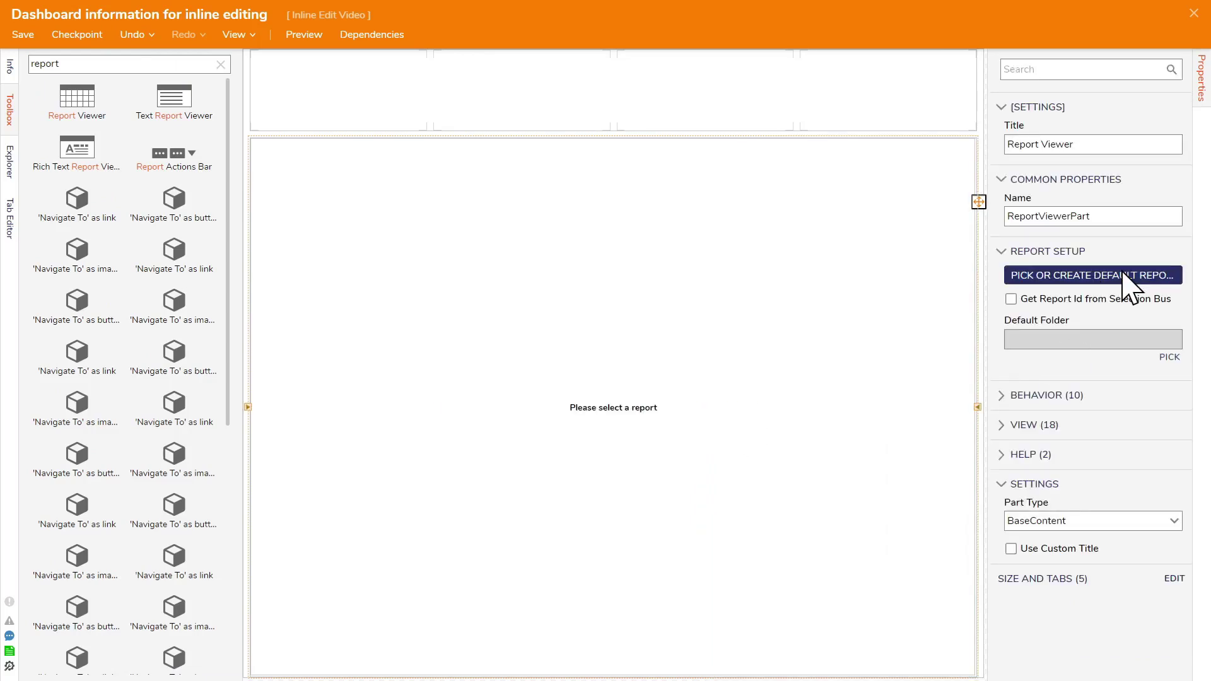
pyautogui.click(1120, 285)
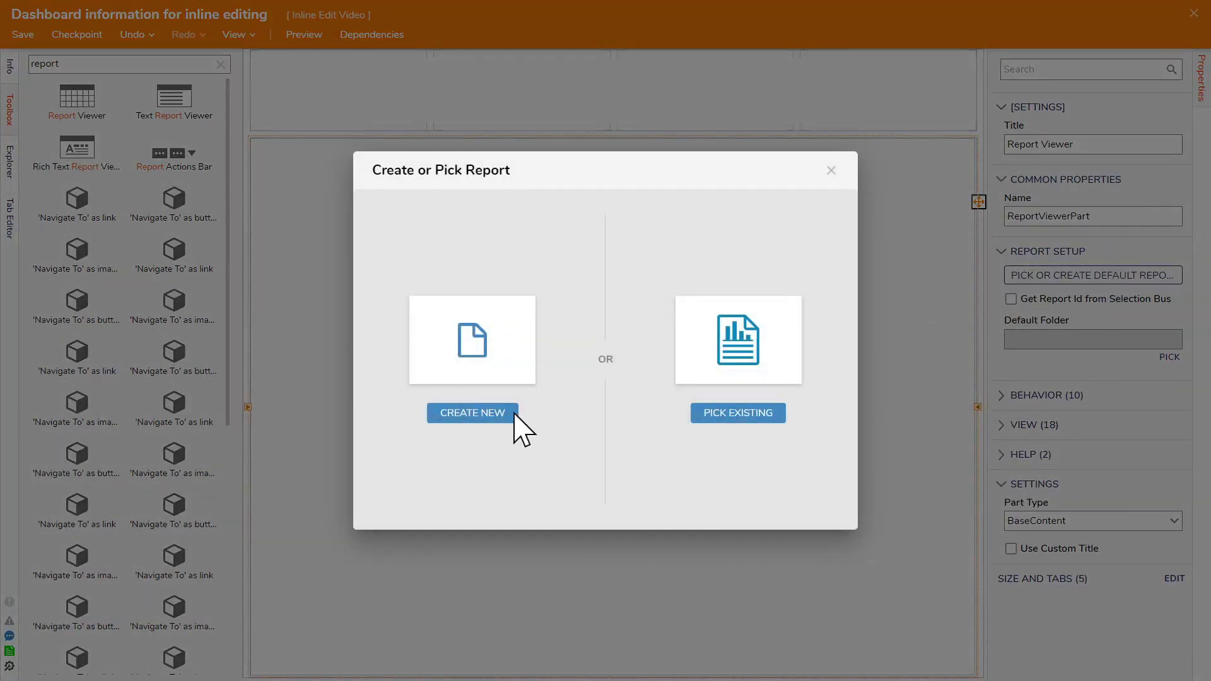
pyautogui.click(735, 414)
pyautogui.click(509, 129)
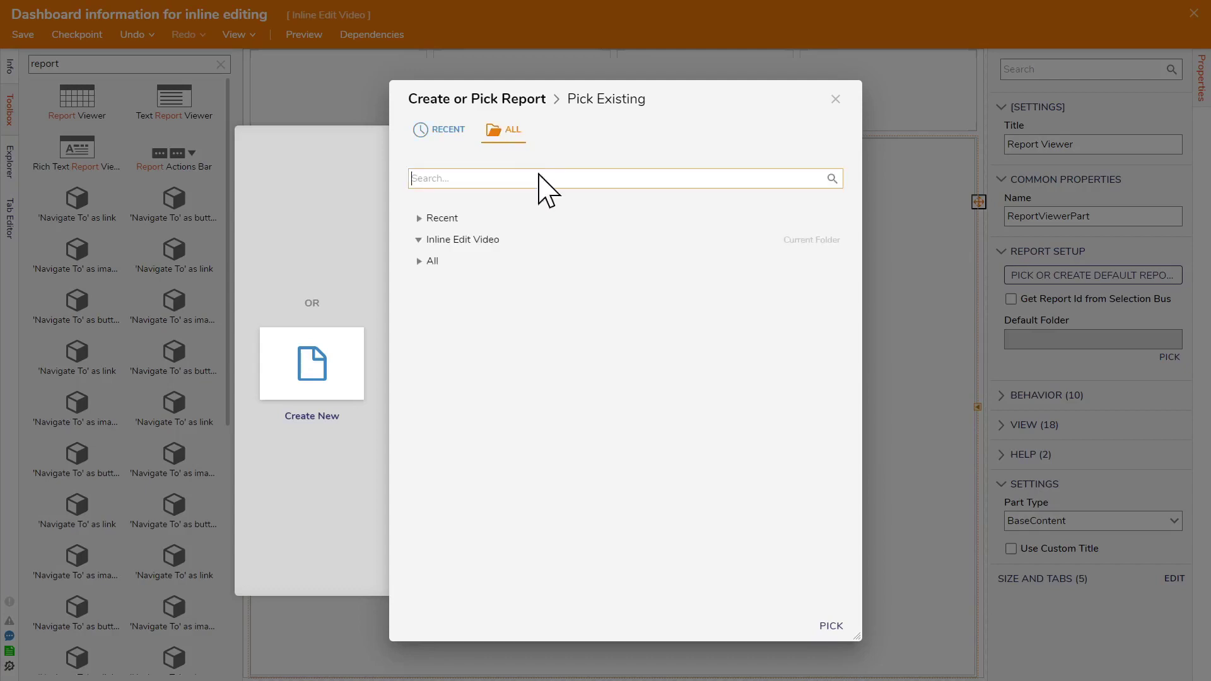
pyautogui.click(514, 284)
pyautogui.click(831, 628)
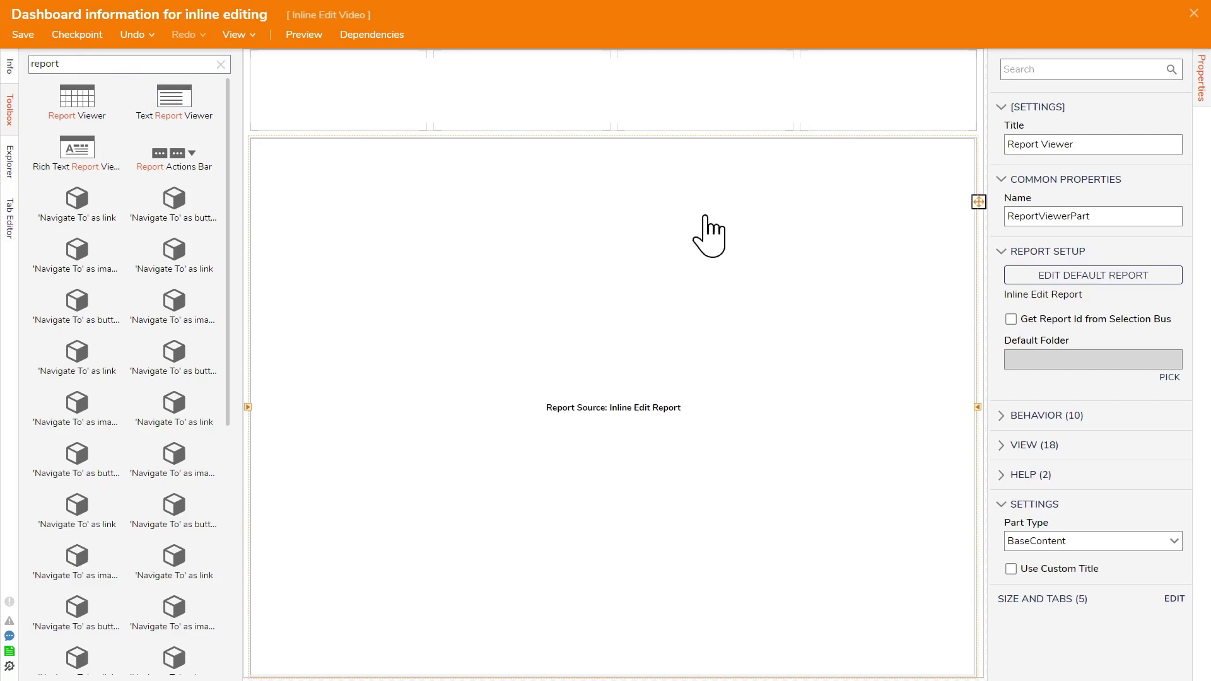
# Save the page without notes and close the page designer
pyautogui.click(24, 35)
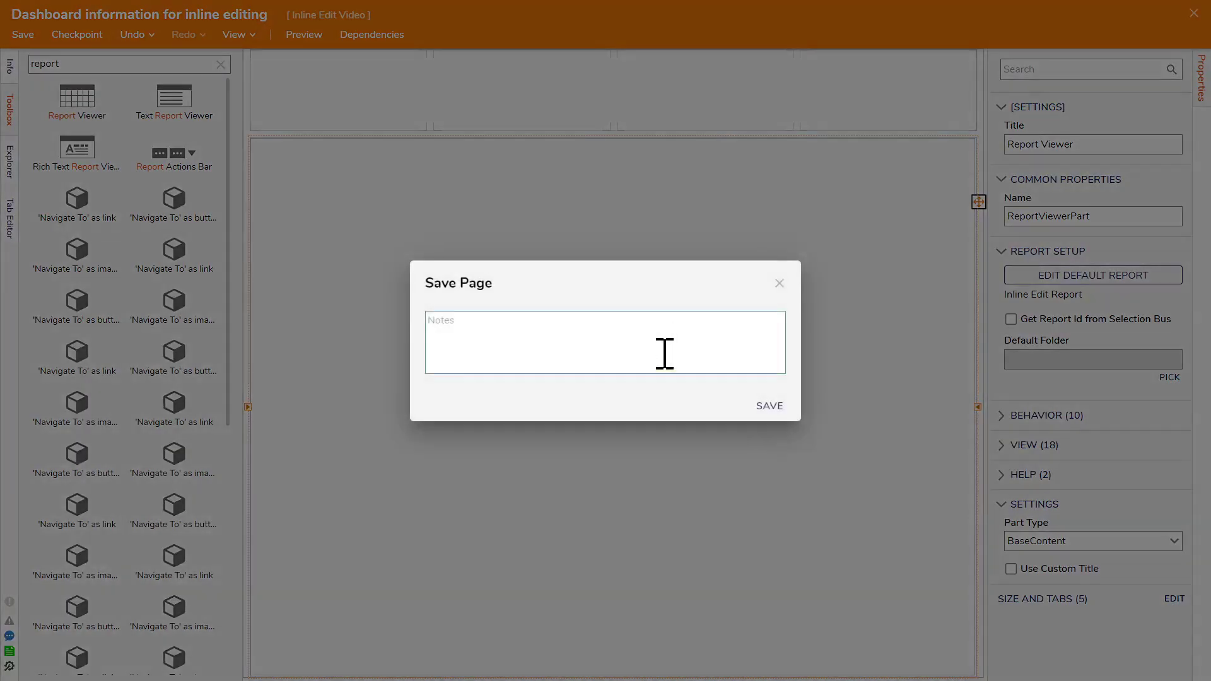
pyautogui.click(771, 407)
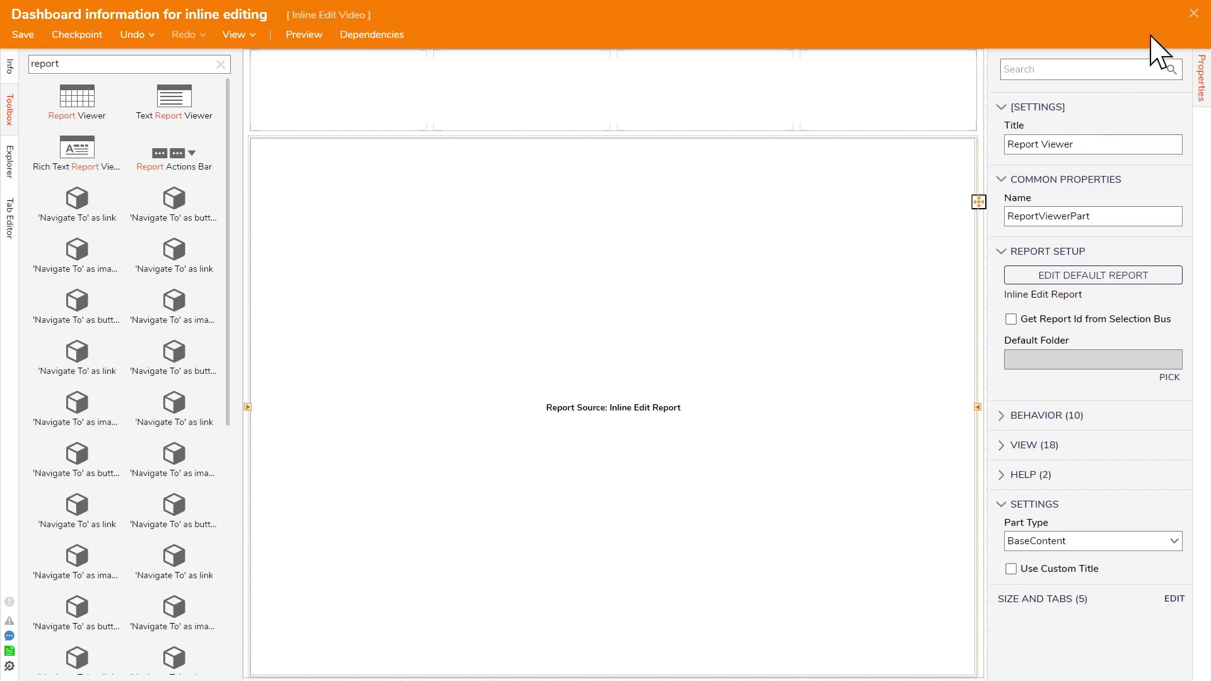
pyautogui.click(1194, 13)
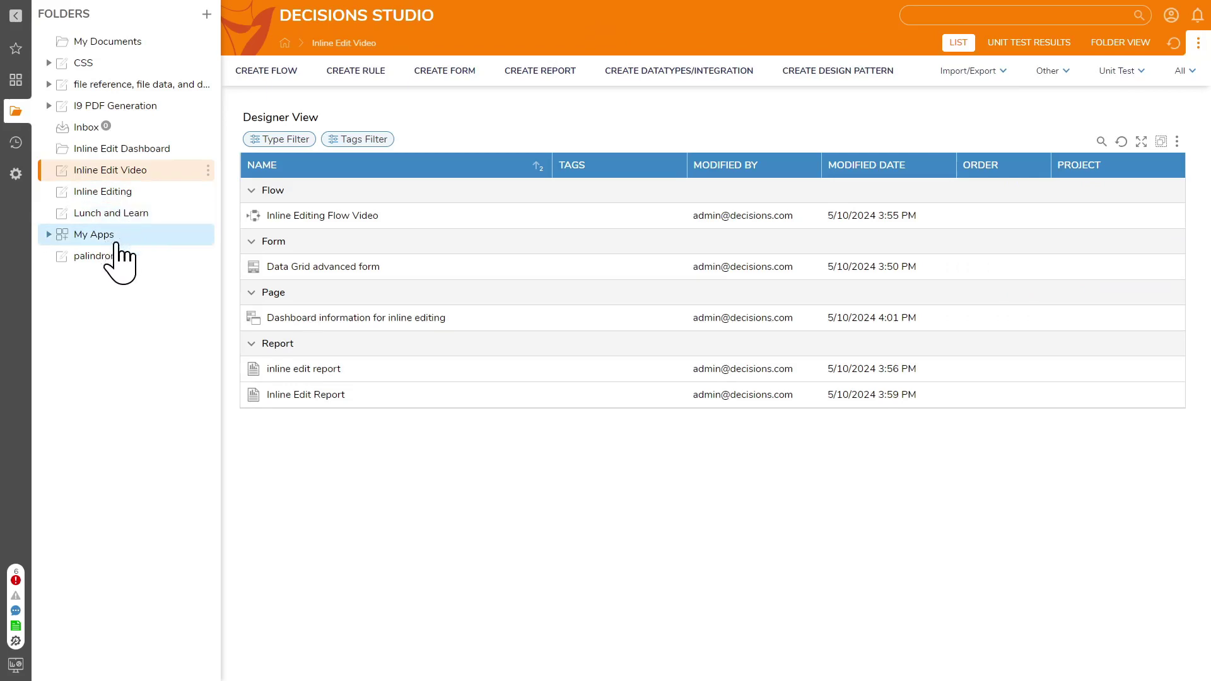
# Add the existing page "Dashboard information for inline editing" as a dashboard page of the Inline Edit Dashboard folder
pyautogui.rightClick(134, 151)
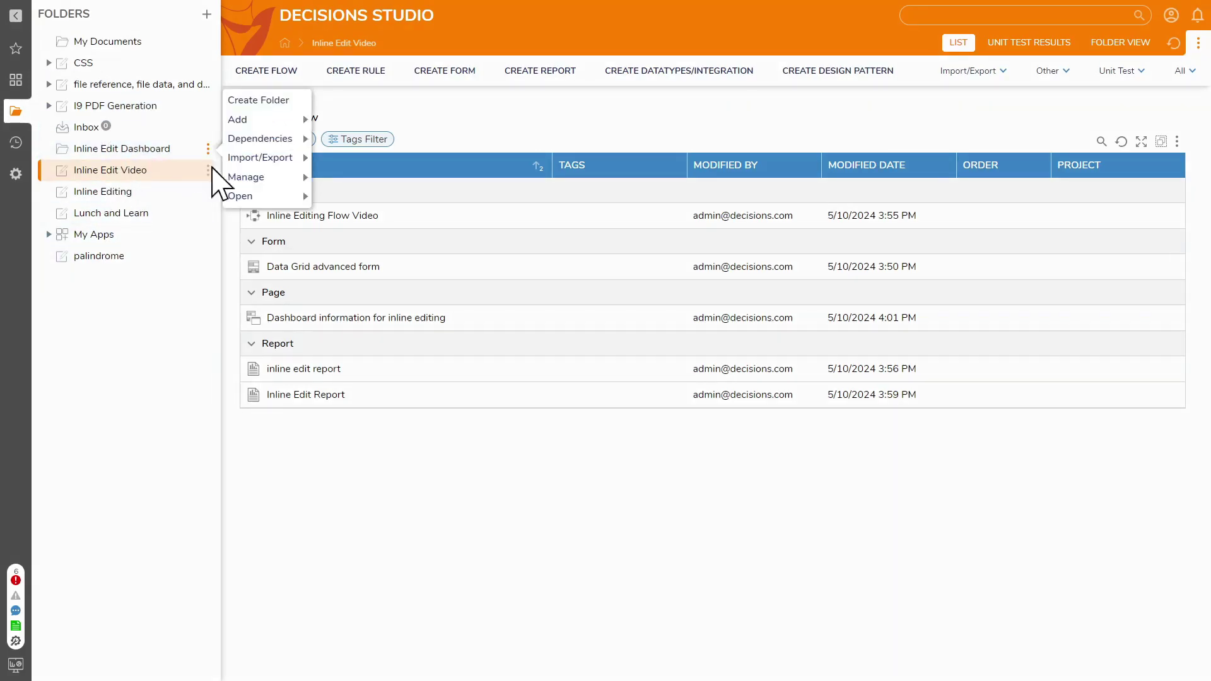
pyautogui.moveTo(262, 183)
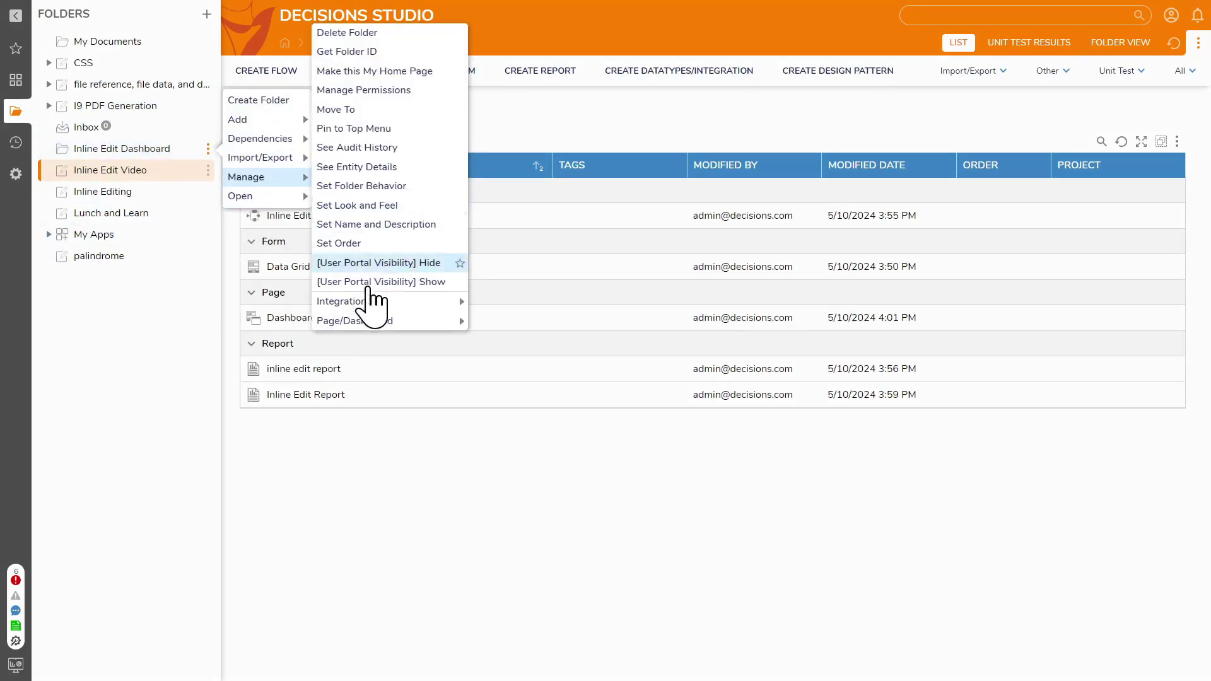
pyautogui.moveTo(364, 319)
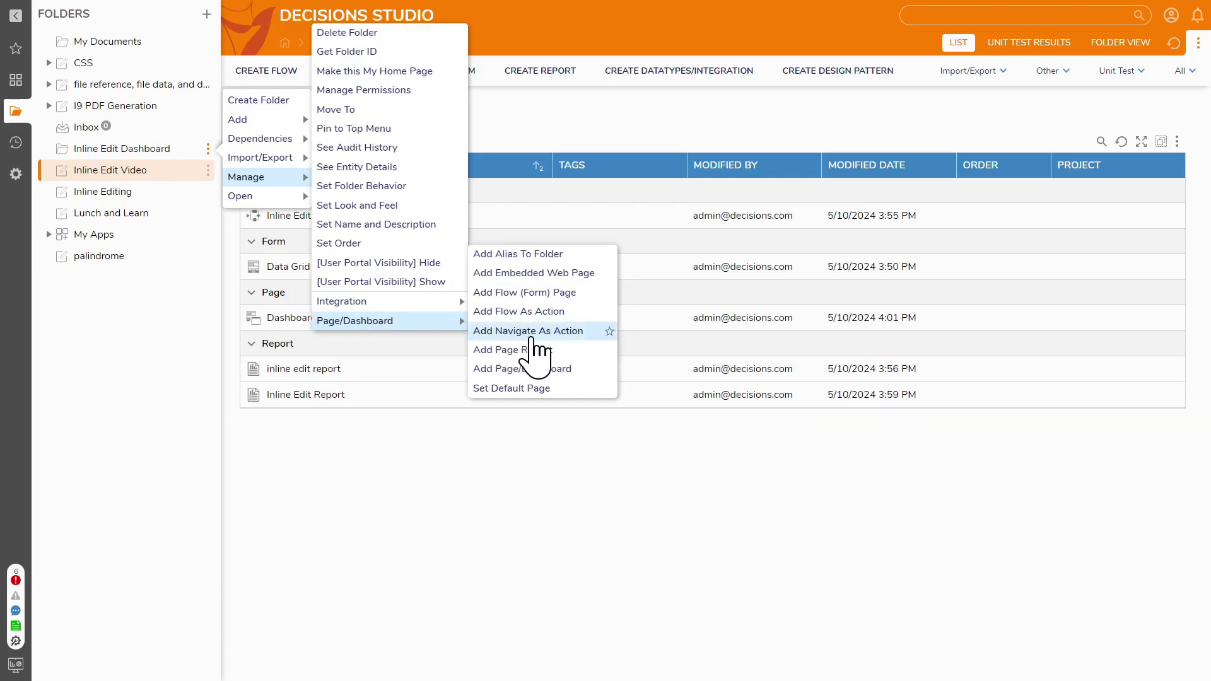
pyautogui.click(556, 371)
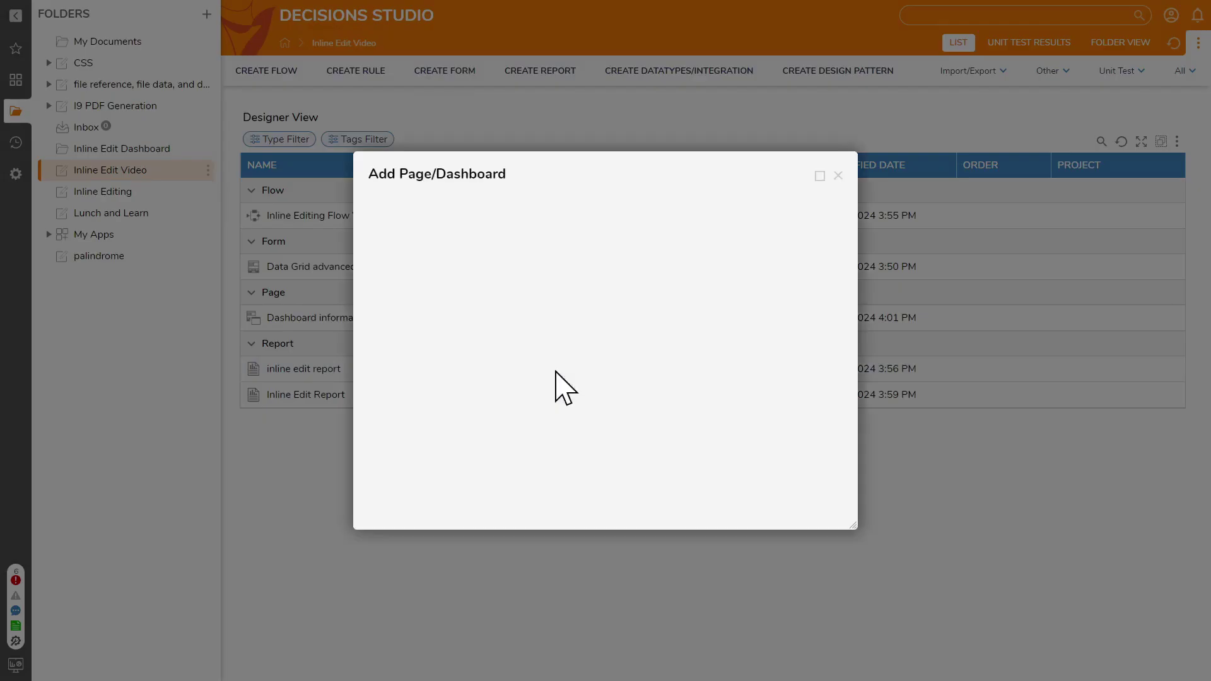
pyautogui.click(565, 279)
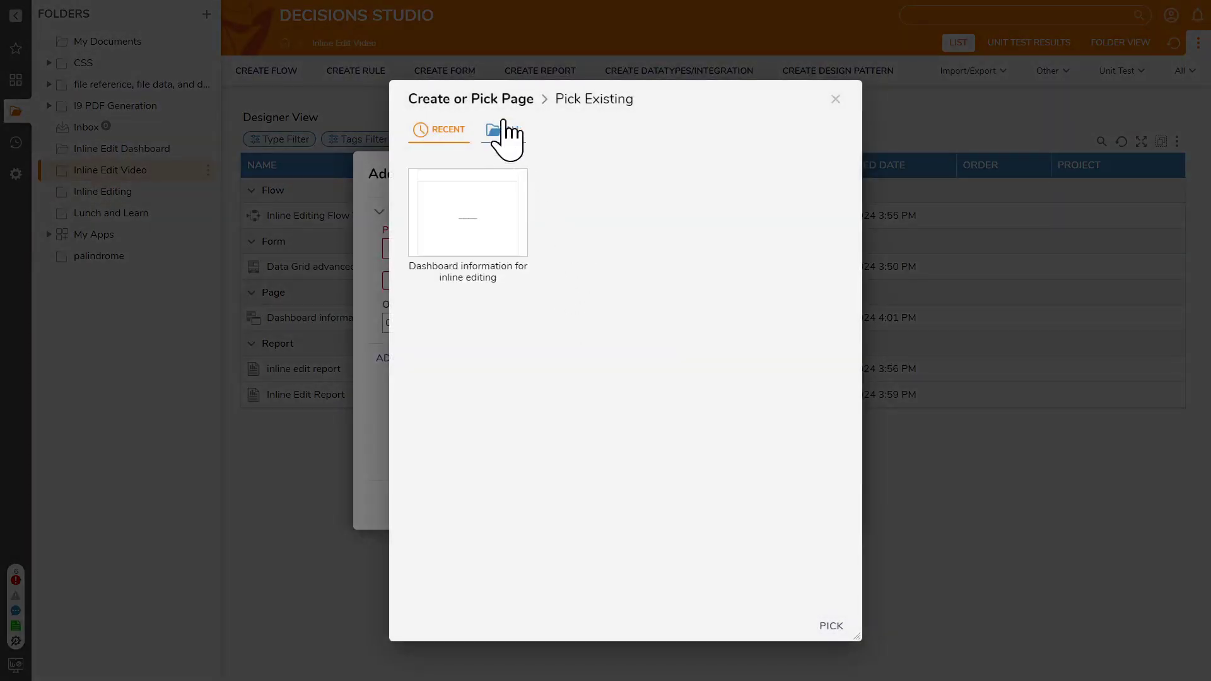
pyautogui.click(512, 195)
pyautogui.click(832, 626)
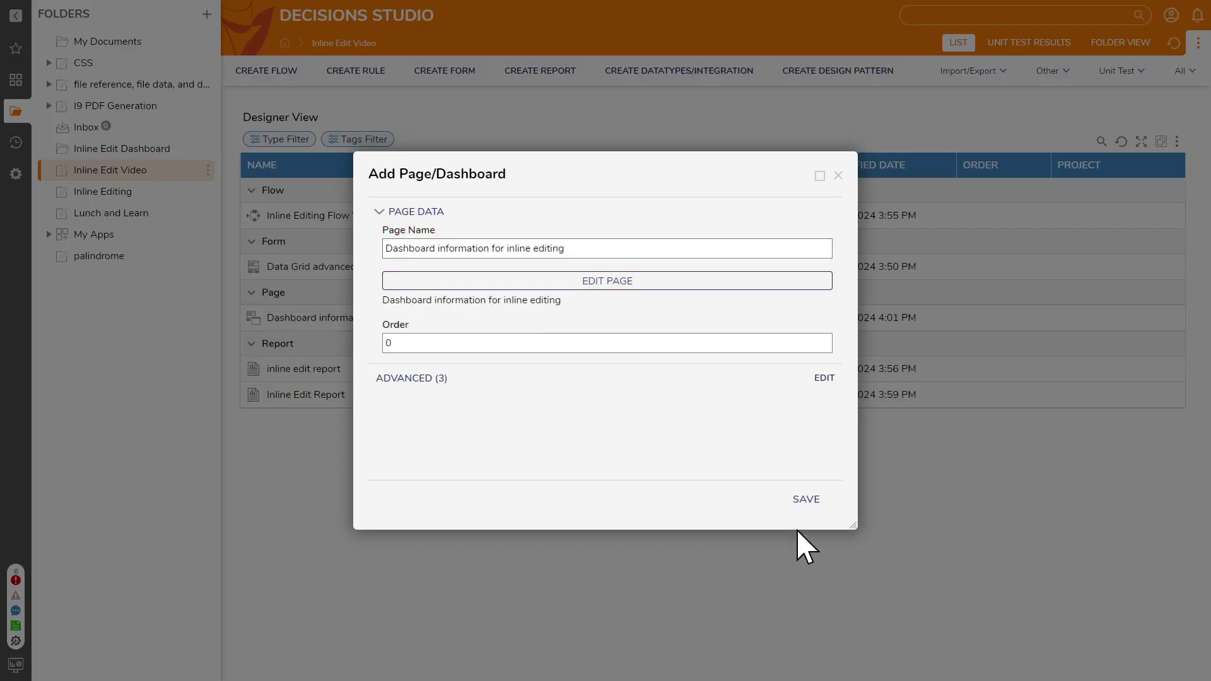
pyautogui.click(806, 499)
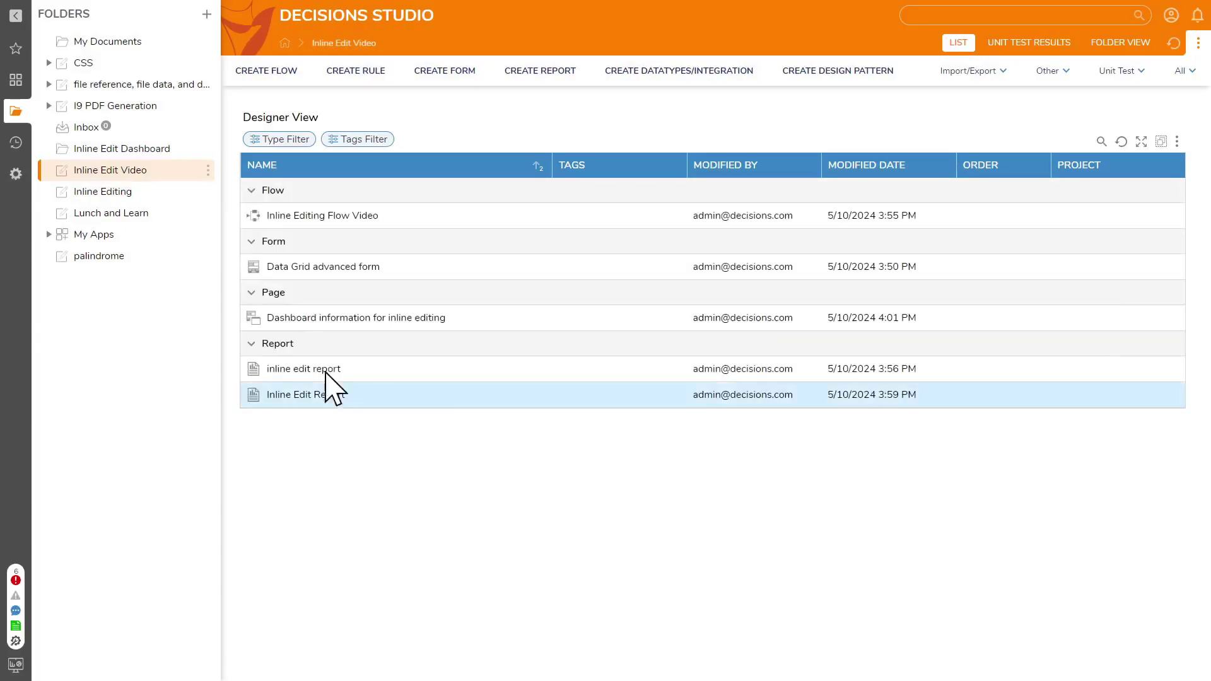
# Open the Inline Edit Dashboard folder and test whether its Created On Date and Email Address cells can be edited inline
pyautogui.click(124, 150)
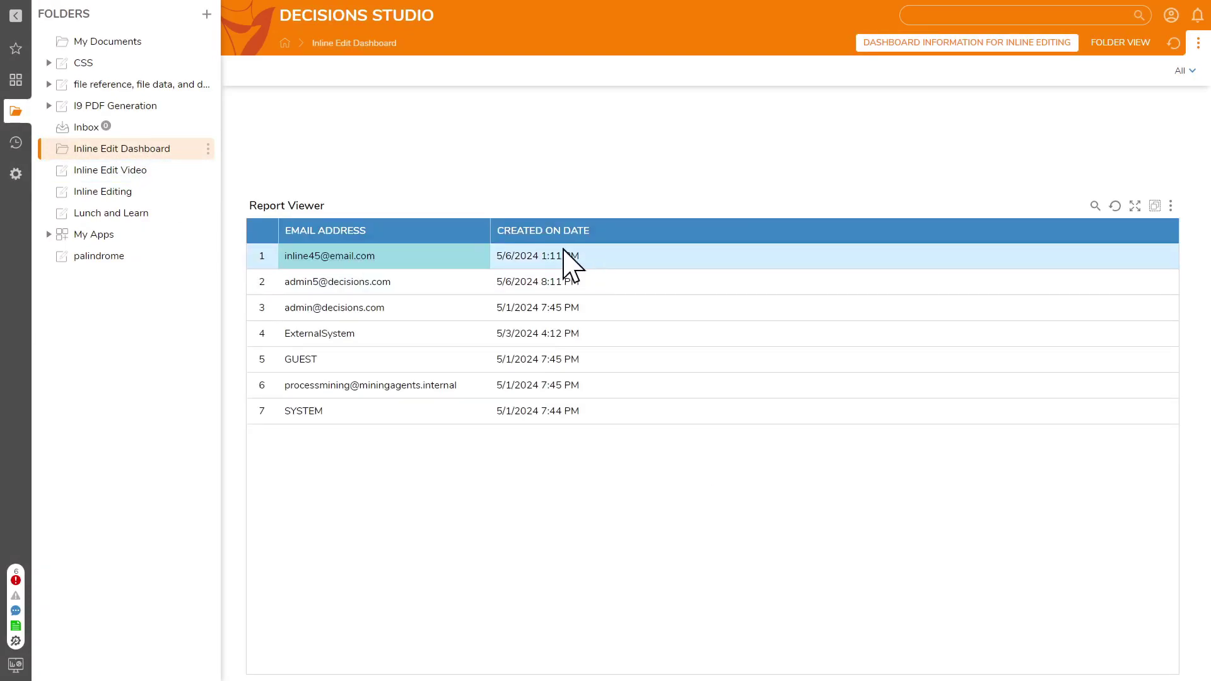
pyautogui.tripleClick(560, 257)
pyautogui.tripleClick(540, 308)
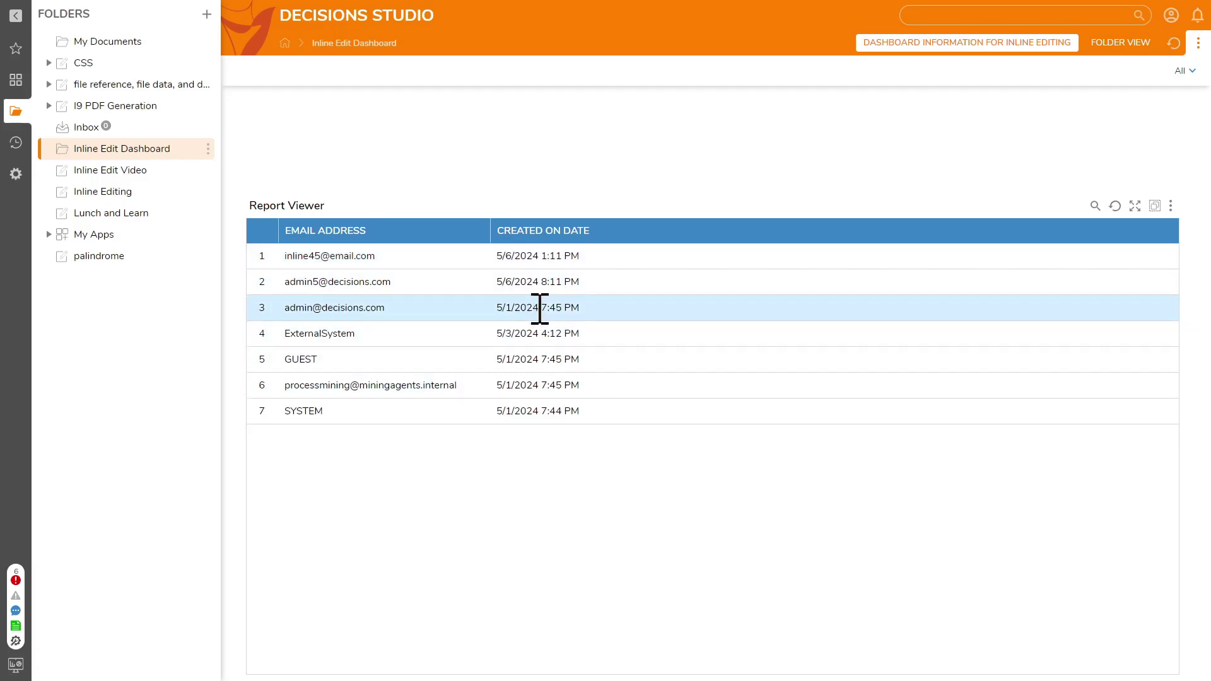
pyautogui.click(398, 258)
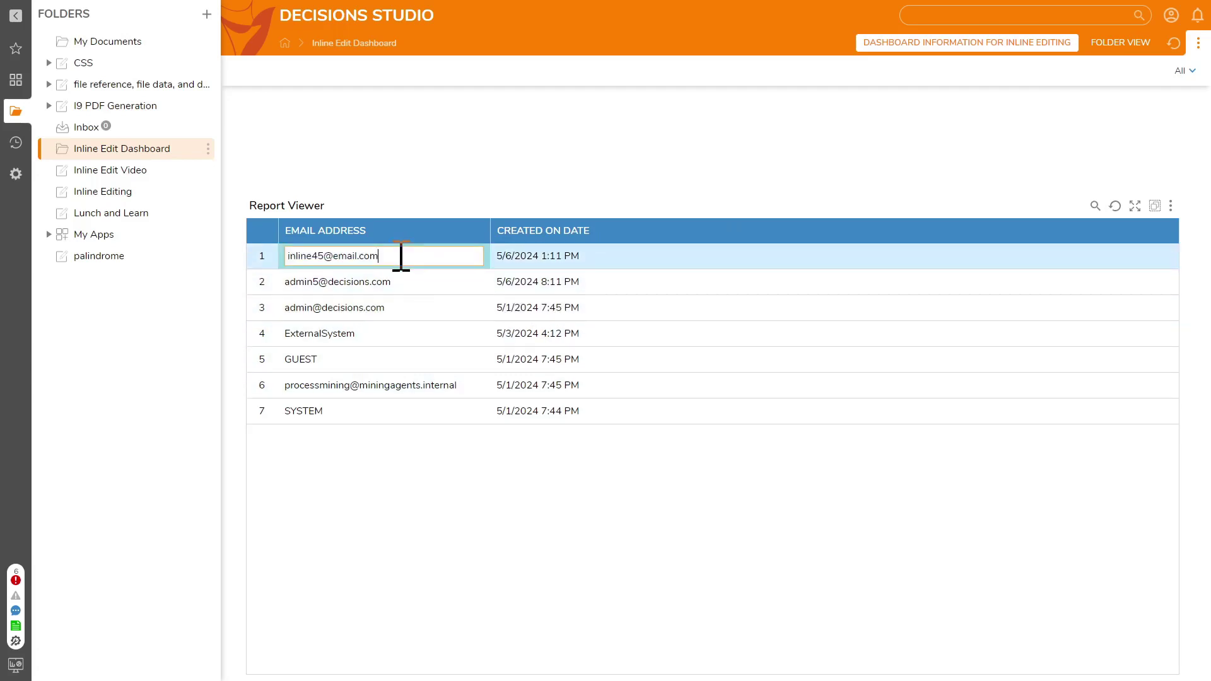
pyautogui.click(424, 288)
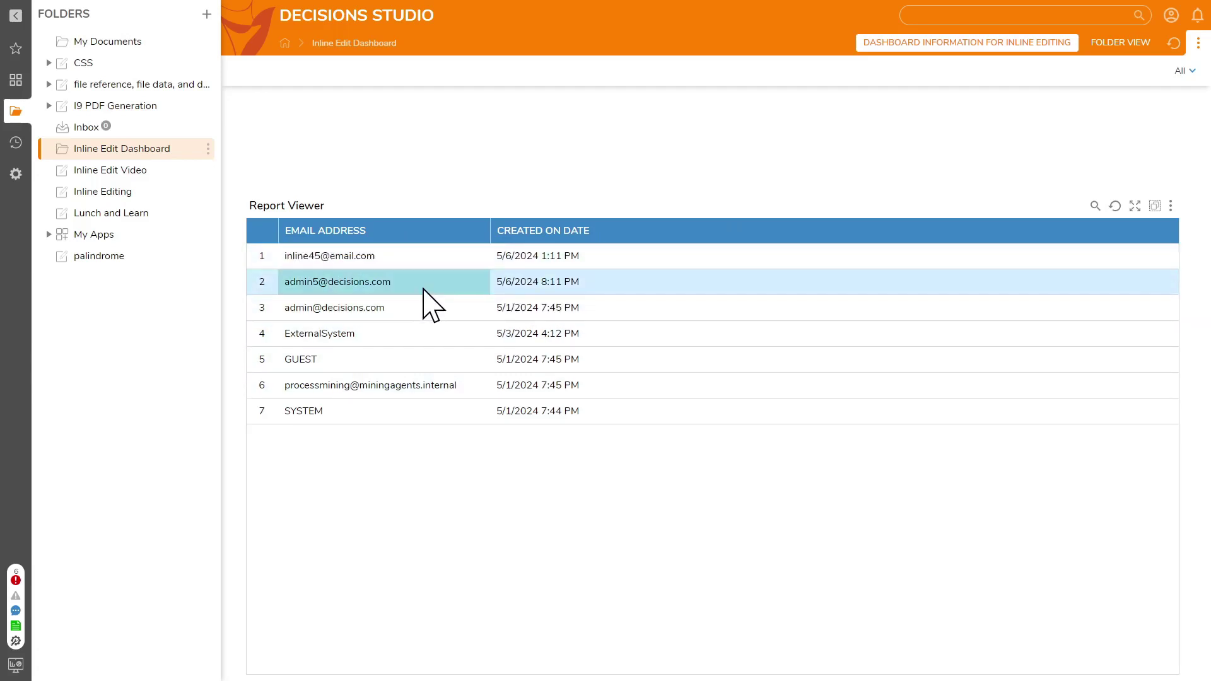
# Change the number in the first row's email address to 32 directly in the dashboard report
pyautogui.click(416, 260)
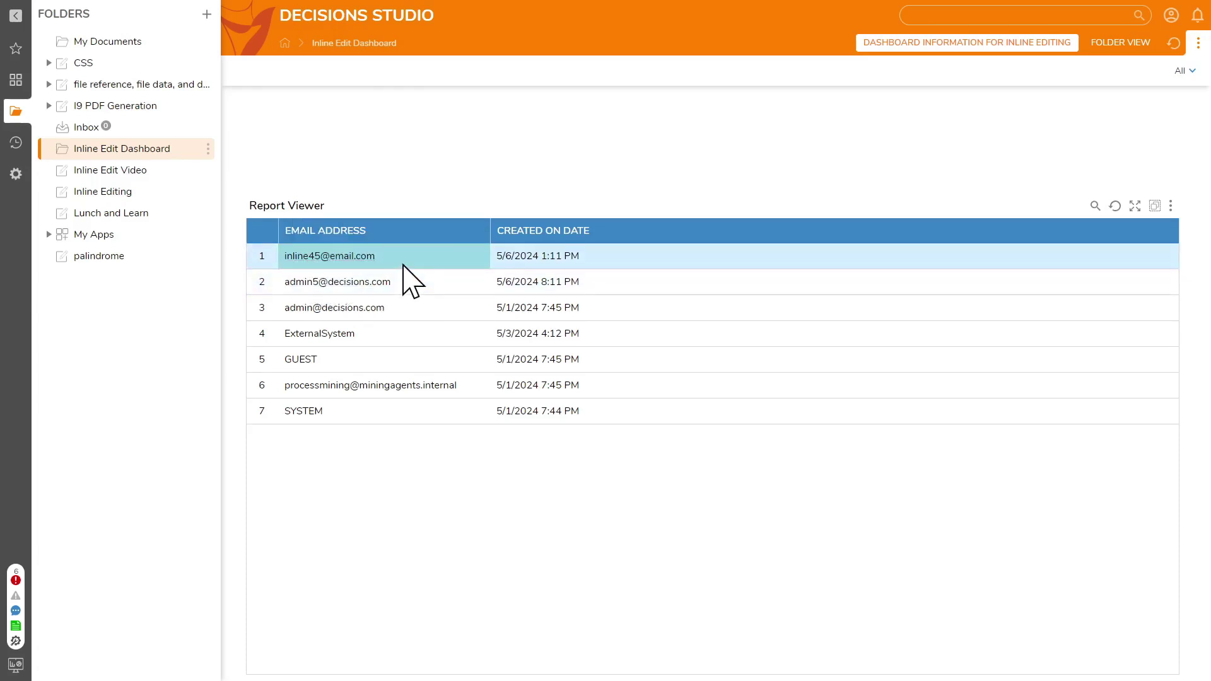
pyautogui.click(411, 260)
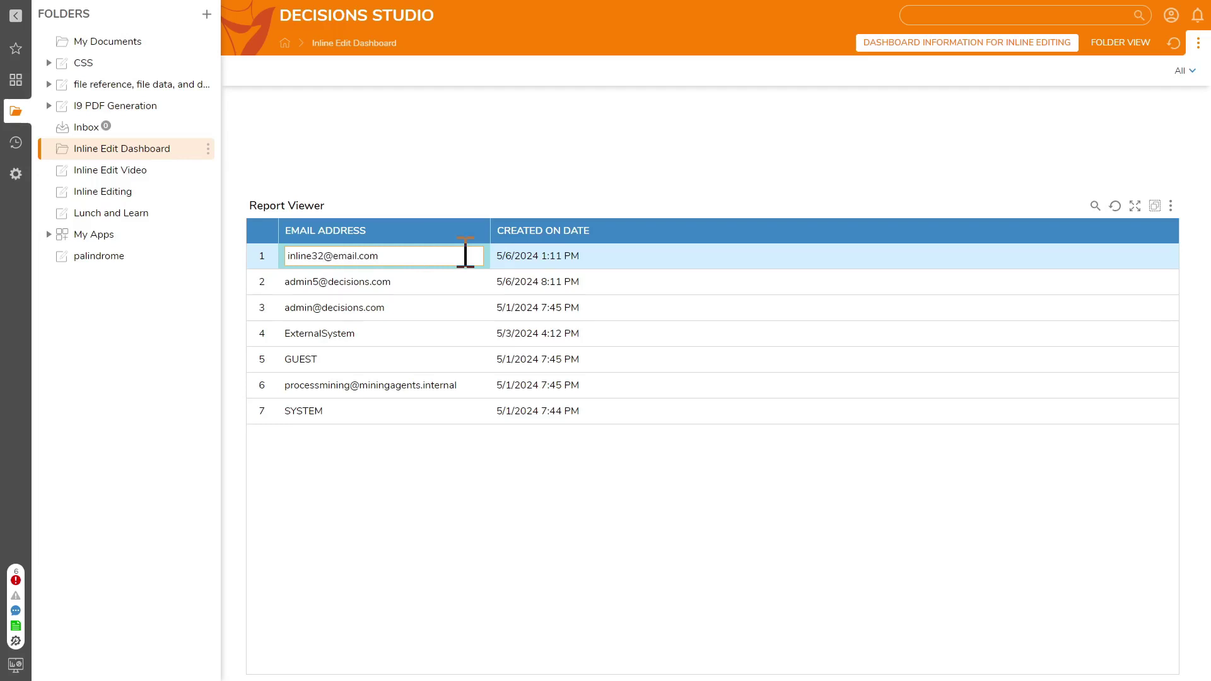
pyautogui.click(470, 286)
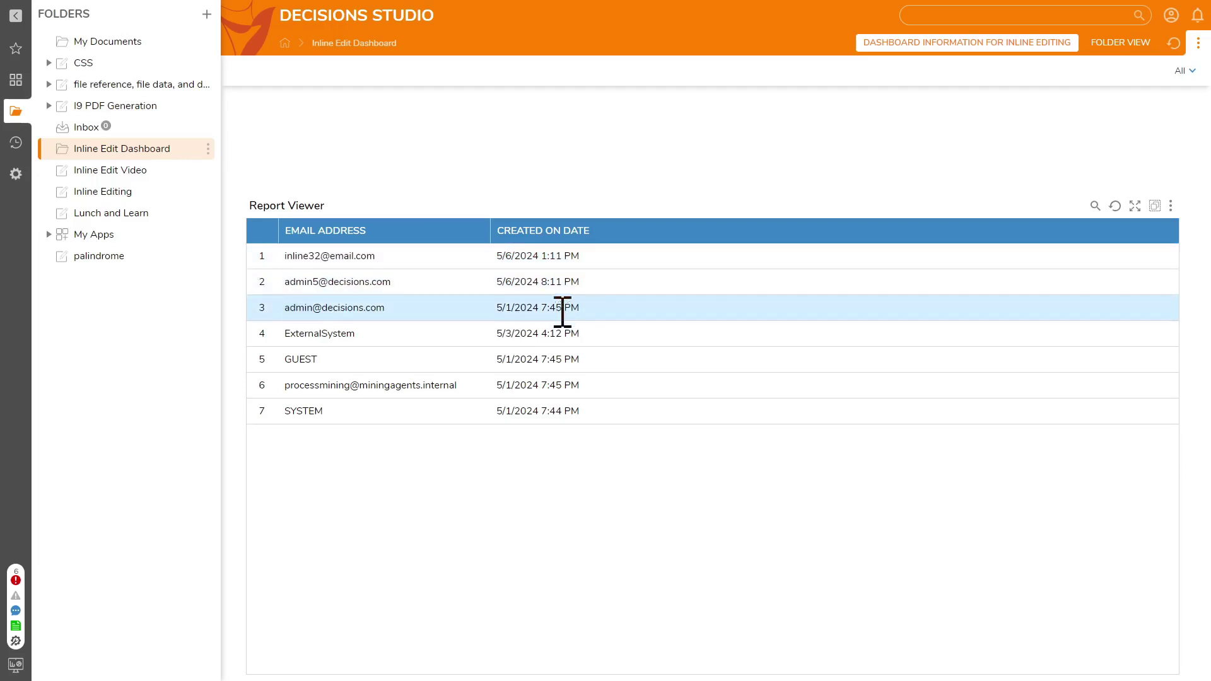
# Open the Accounts folder under System > Security to check the edited account's email address
pyautogui.click(16, 172)
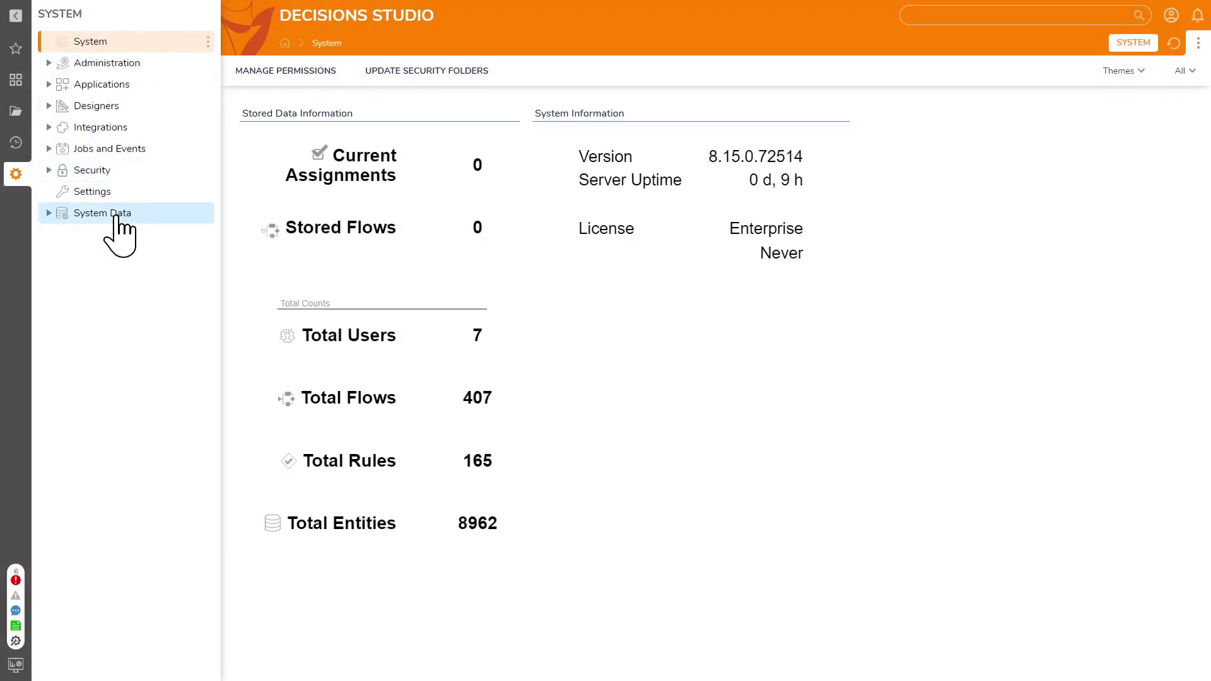
pyautogui.click(118, 170)
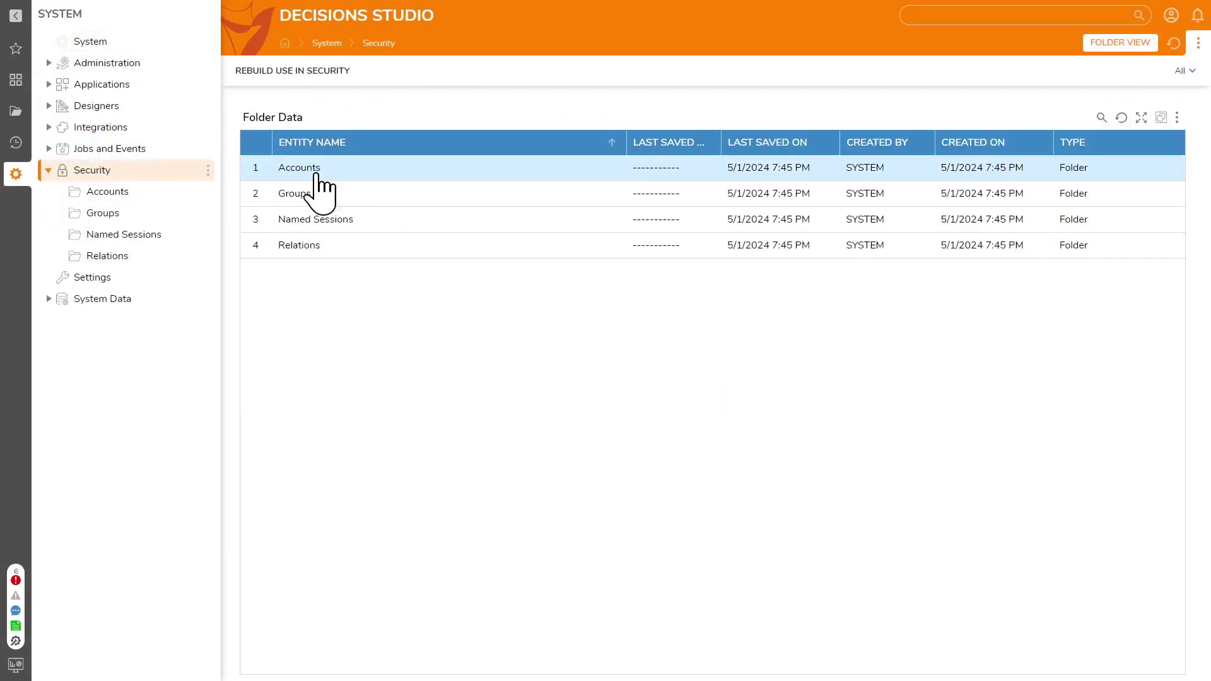
pyautogui.click(300, 169)
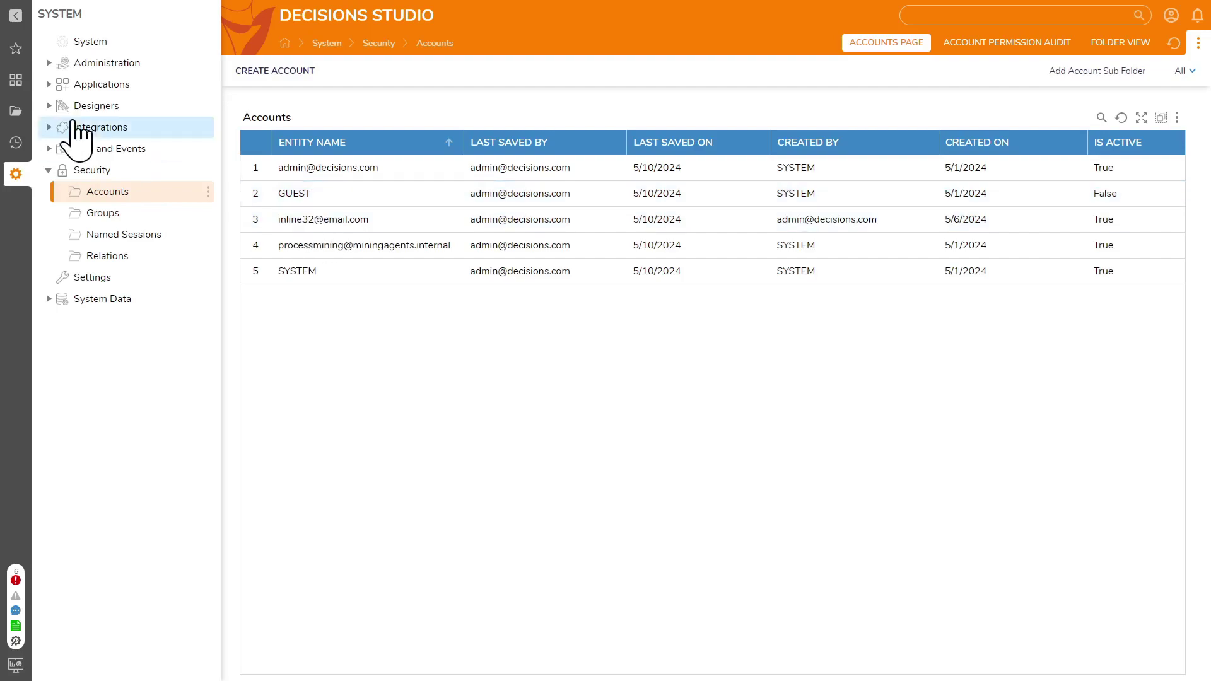
# Change the number in the first row's email address to 21 in the dashboard report and check it in the Accounts list
pyautogui.click(18, 111)
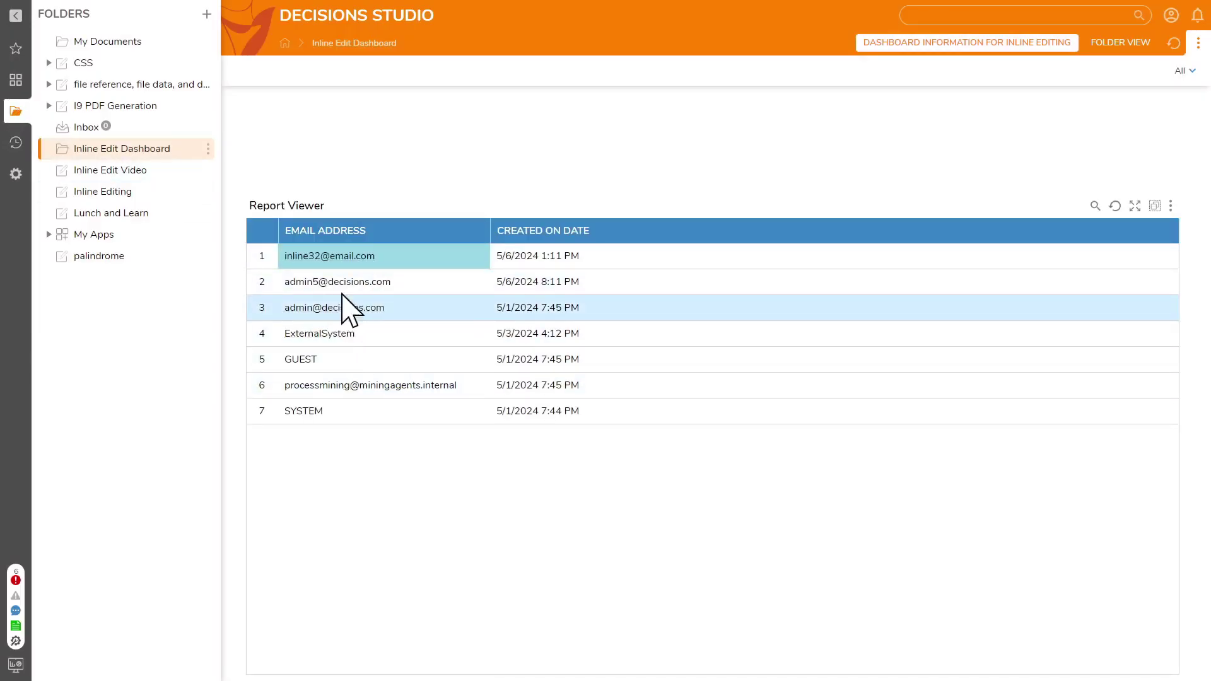
pyautogui.doubleClick(374, 256)
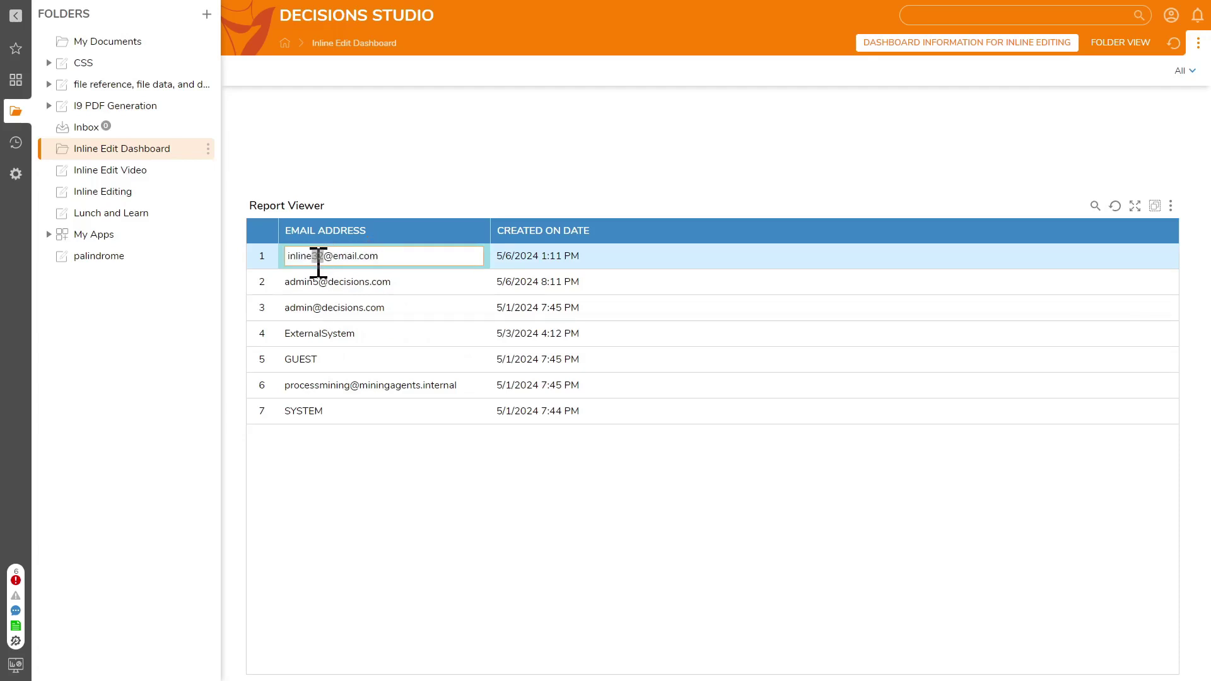
pyautogui.click(425, 289)
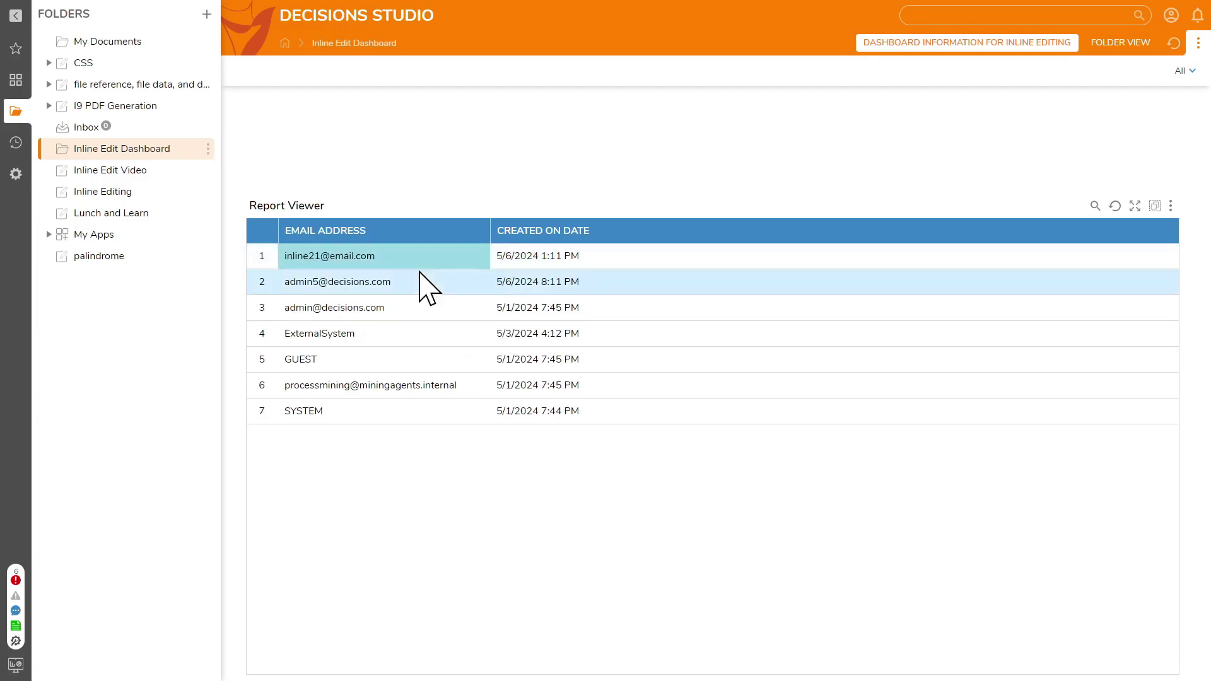
pyautogui.click(17, 182)
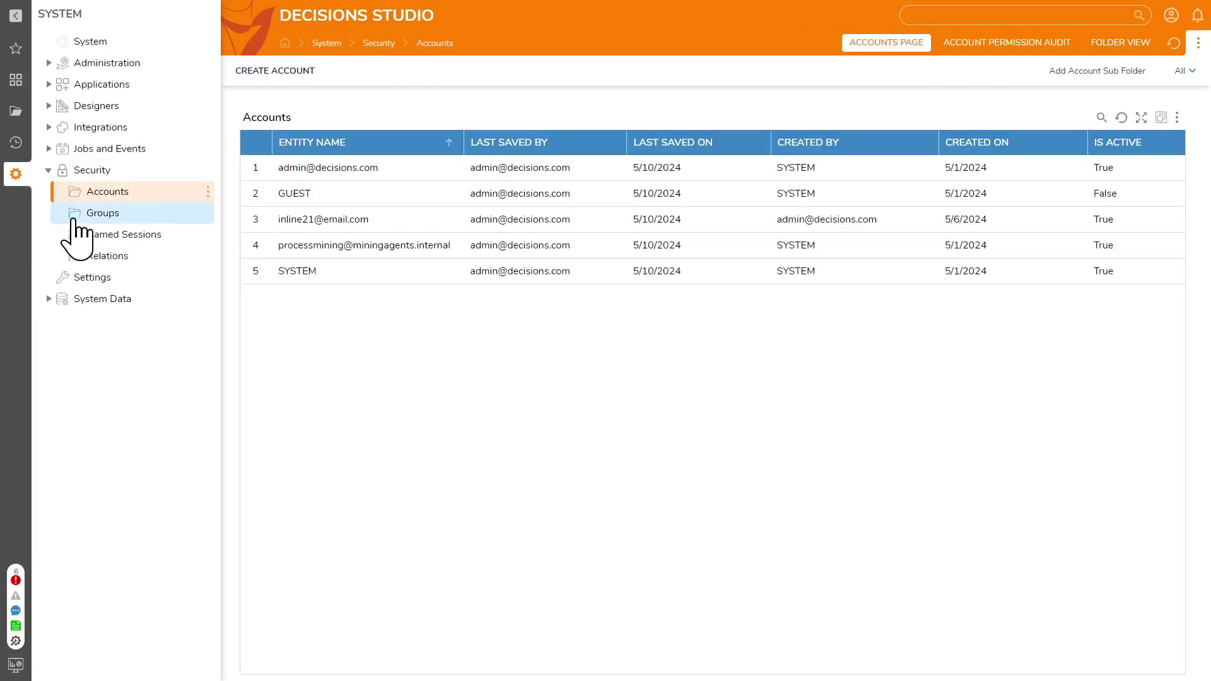